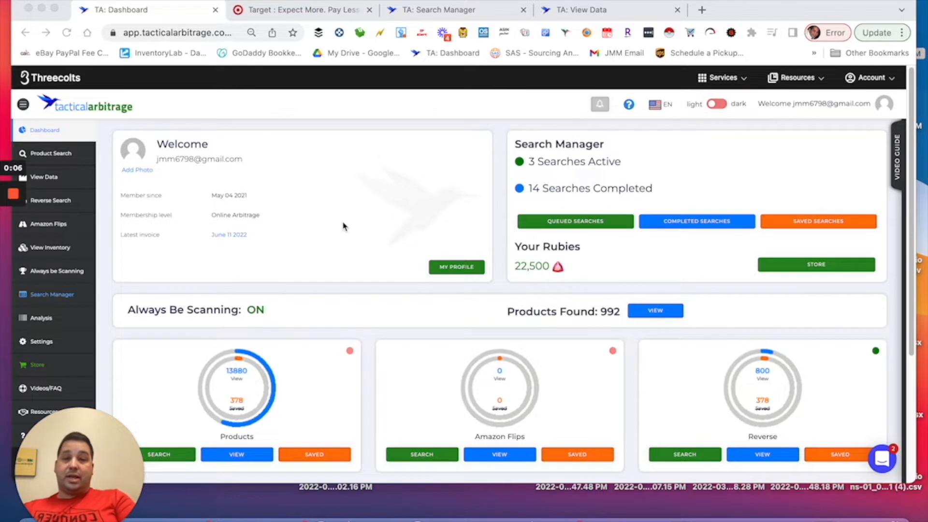
scroll(342, 227, "down", 2)
scroll(342, 227, "up", 2)
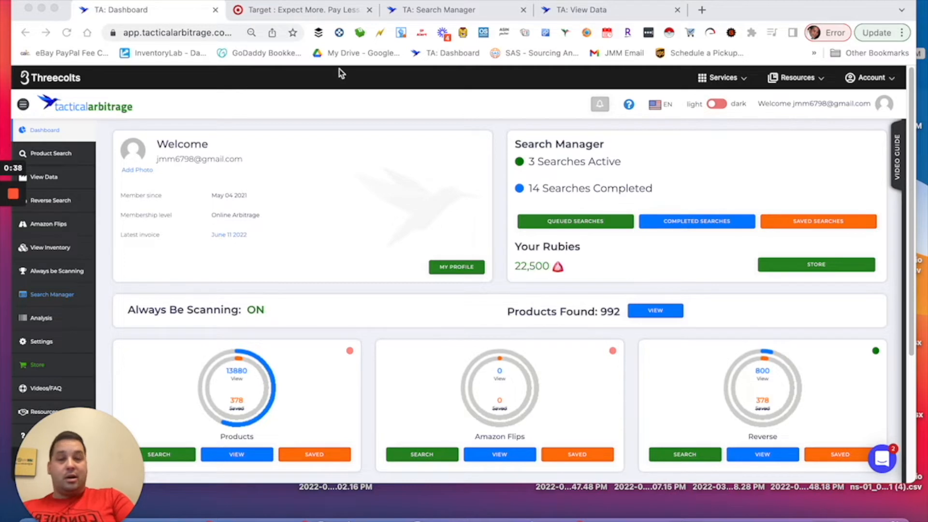
Step: Open the Product Search page and select target.com (UPC / EAN) as the website to source from
left_click(61, 155)
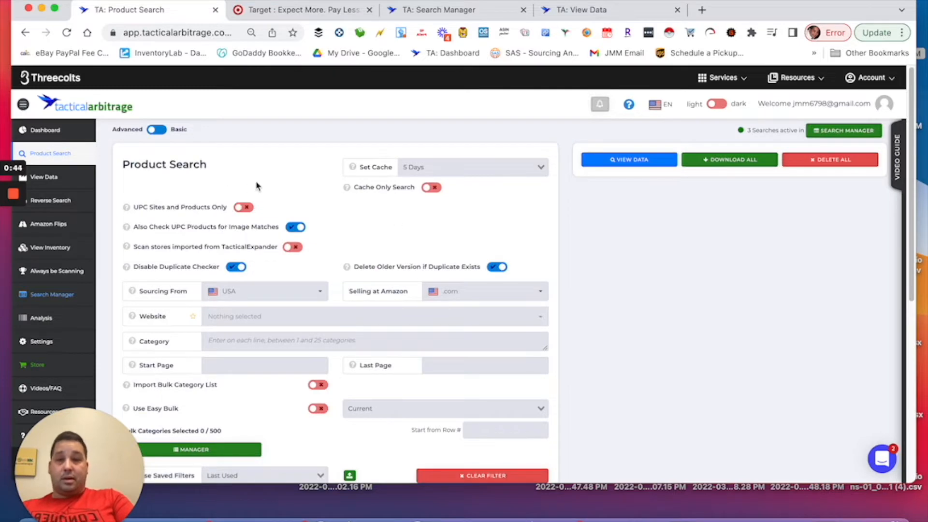
left_click(159, 131)
left_click(159, 130)
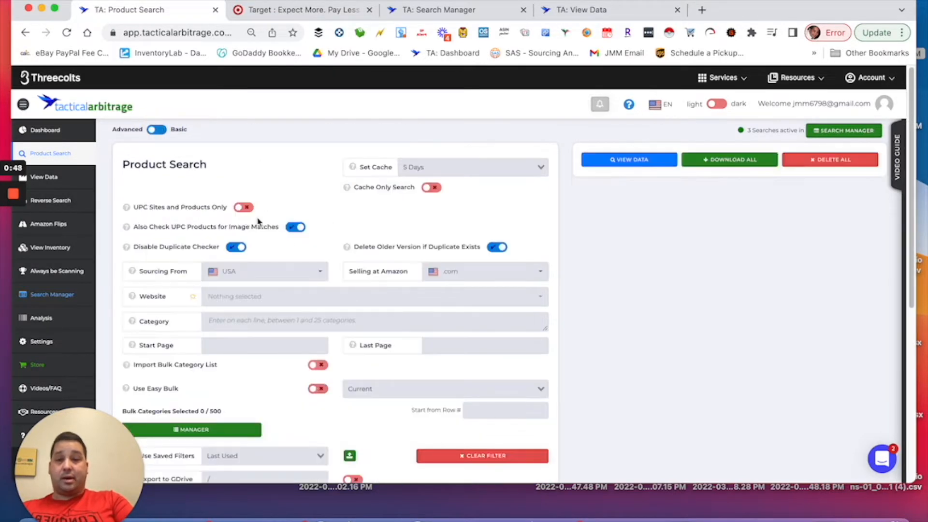
left_click(296, 302)
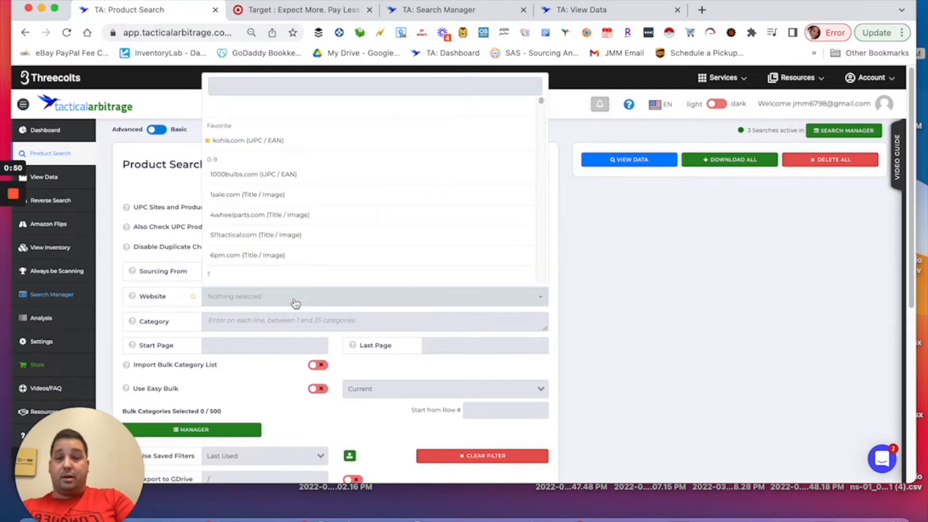
type("tar")
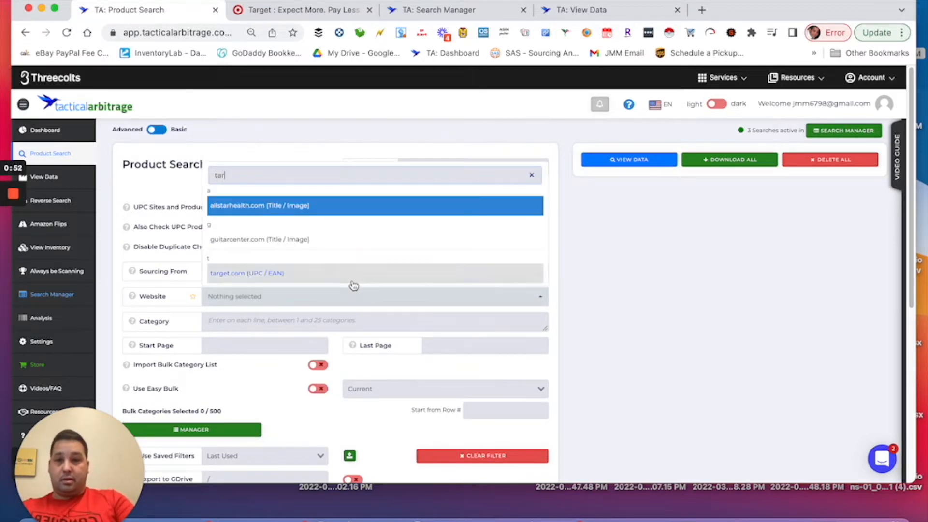
left_click(353, 281)
scroll(565, 304, "down", 2)
scroll(566, 308, "down", 1)
scroll(565, 309, "up", 1)
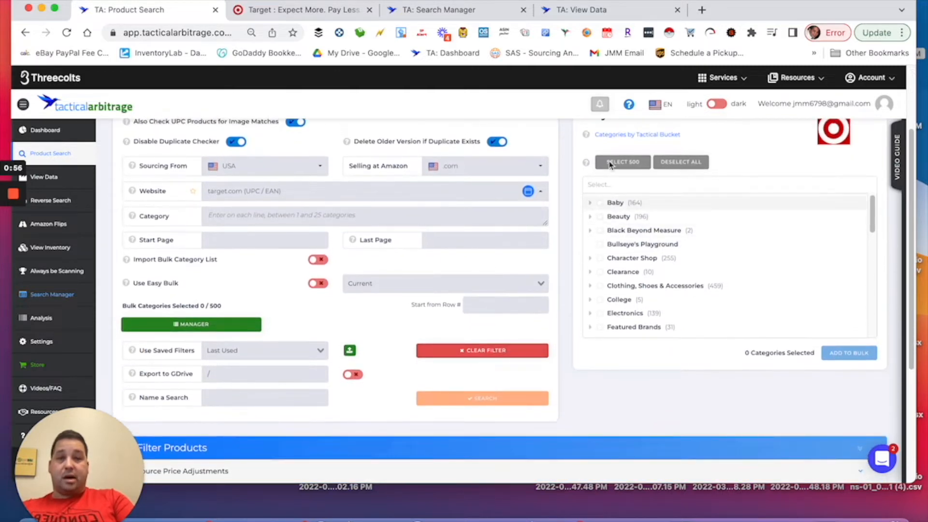
Step: Switch to the Target website and open its Top Deals page
left_click(299, 10)
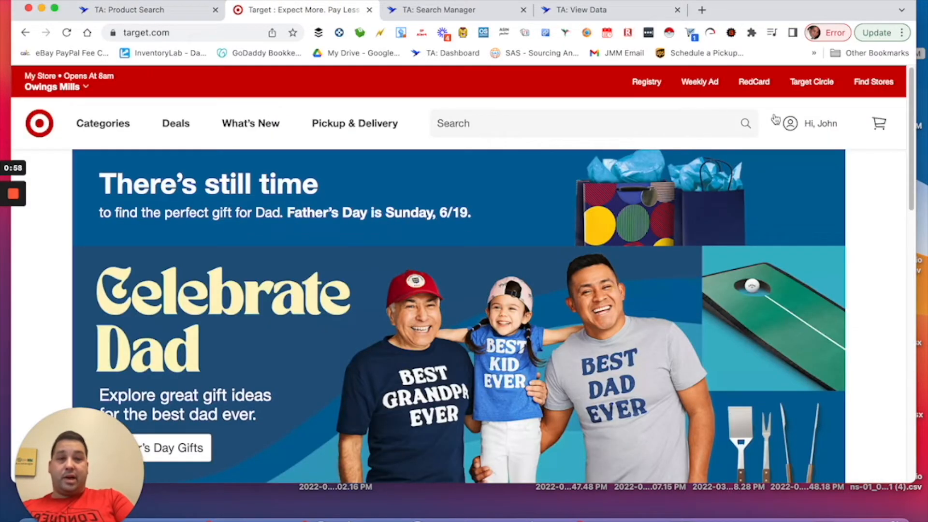
scroll(338, 193, "down", 1)
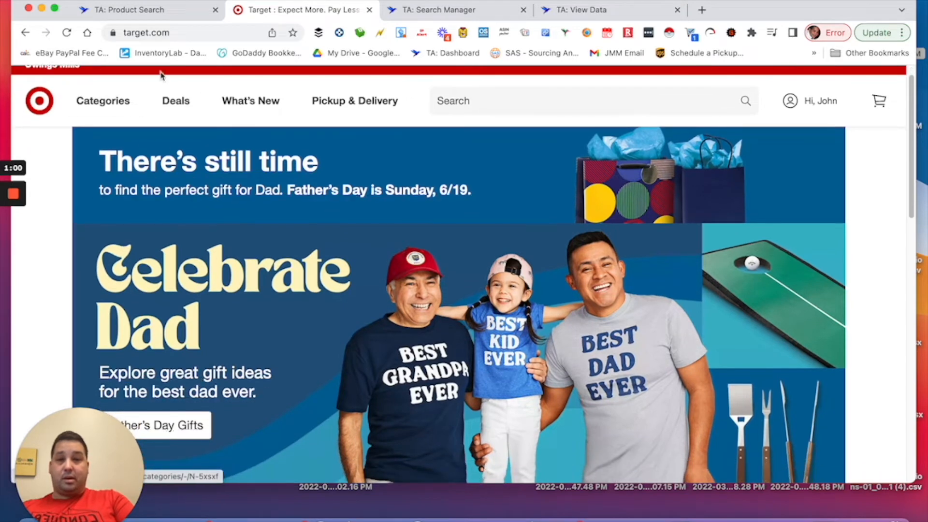
left_click(174, 104)
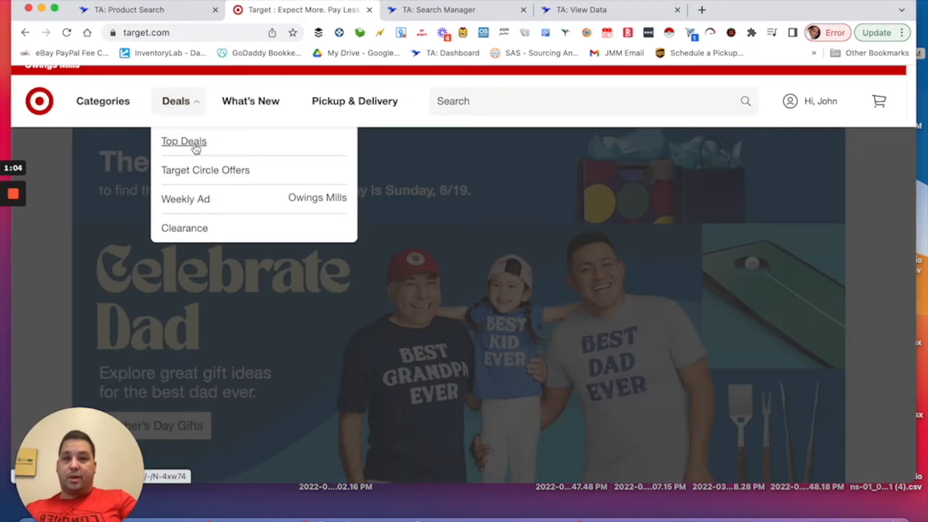
left_click(196, 148)
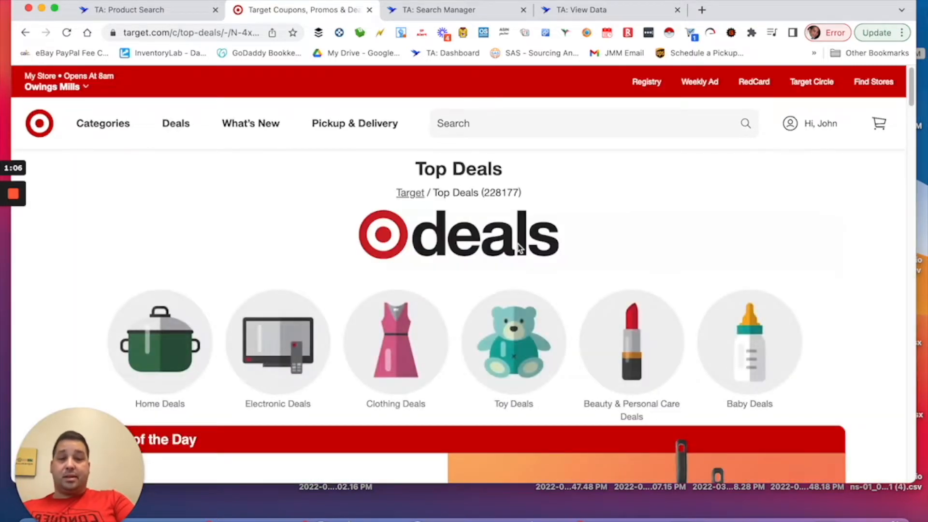
Step: Open the Buy 2, get 1 free offer on board games, puzzles, video games, music and books from the Top Deals page
scroll(517, 247, "down", 3)
scroll(518, 247, "down", 3)
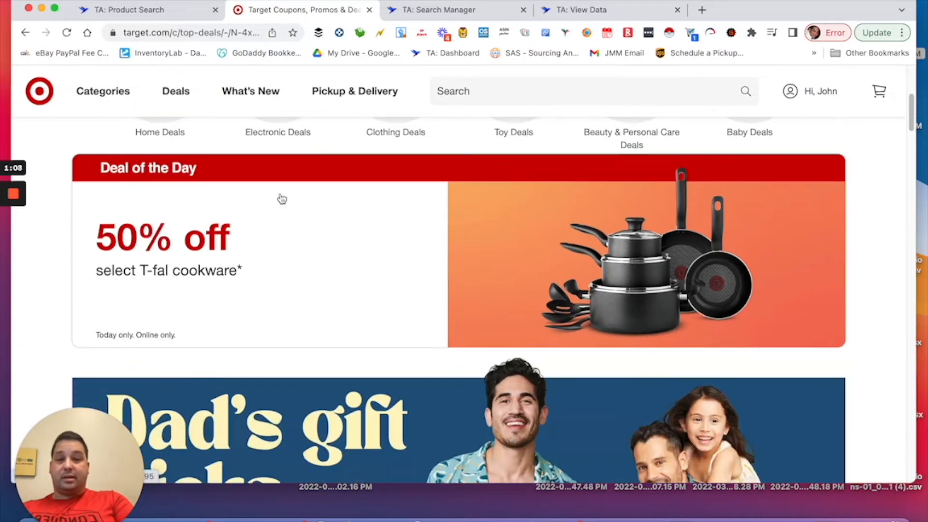
scroll(495, 299, "down", 8)
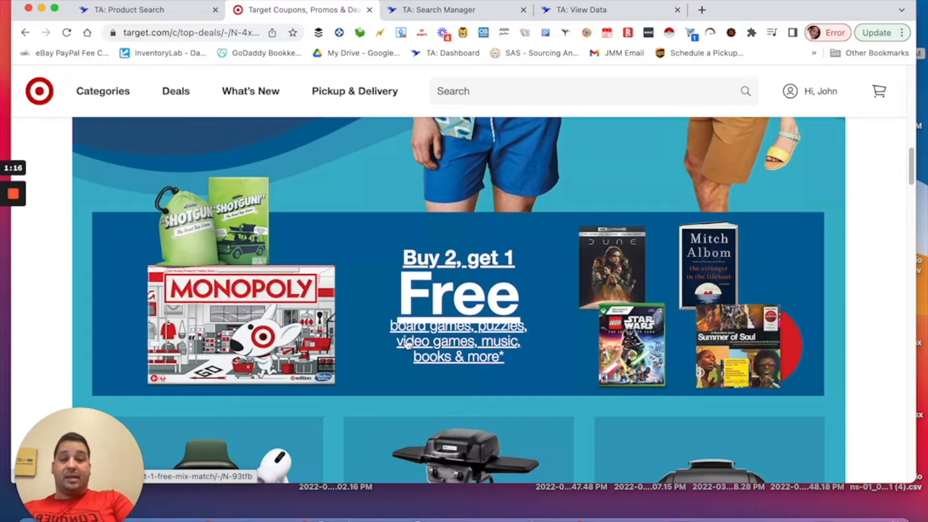
left_click(458, 345)
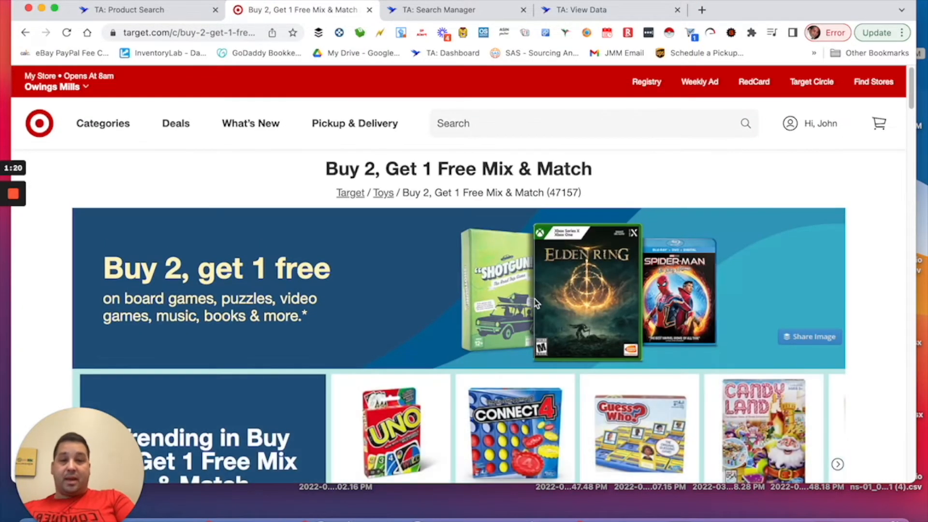
Step: Examine the Buy 2, Get 1 Free Mix & Match page for its web address, product categories and included items
scroll(532, 300, "down", 15)
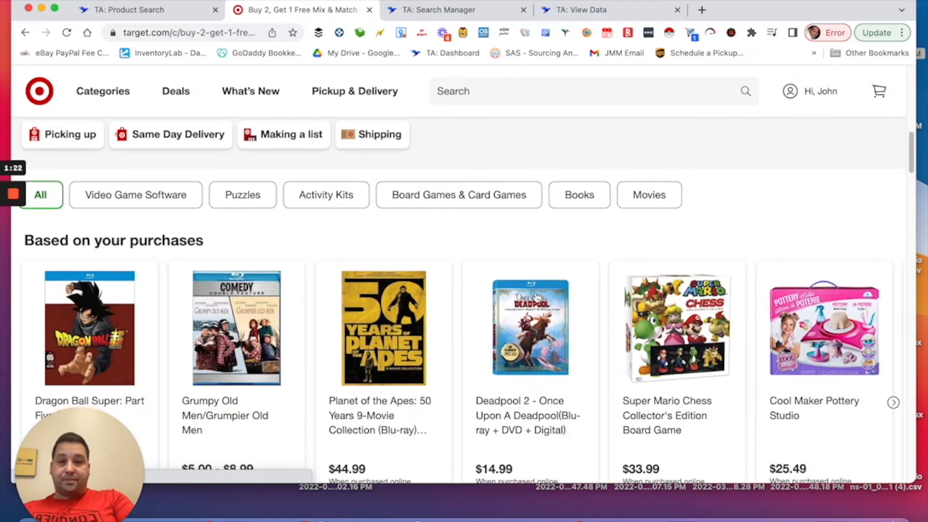
scroll(538, 298, "up", 15)
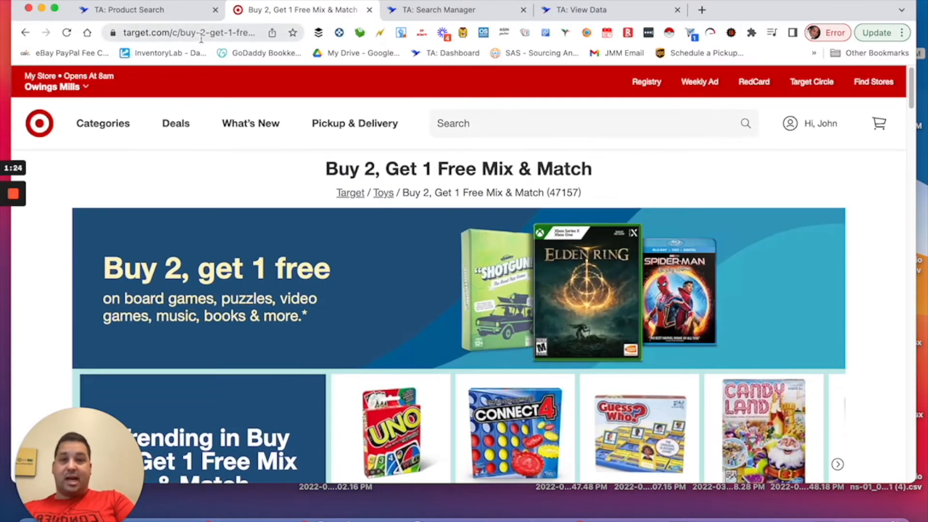
left_click(204, 33)
left_click_drag(204, 32, 286, 34)
left_click(666, 180)
scroll(393, 290, "down", 7)
scroll(393, 285, "down", 8)
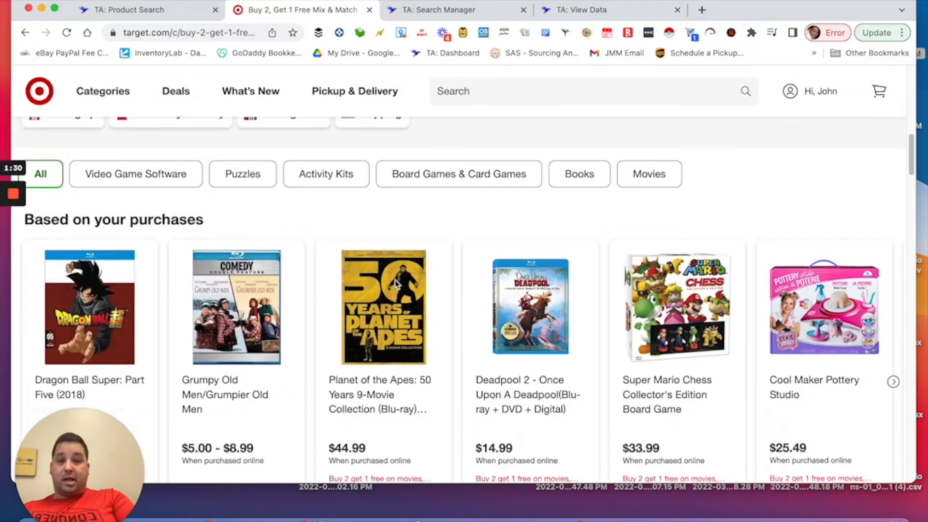
scroll(396, 280, "up", 8)
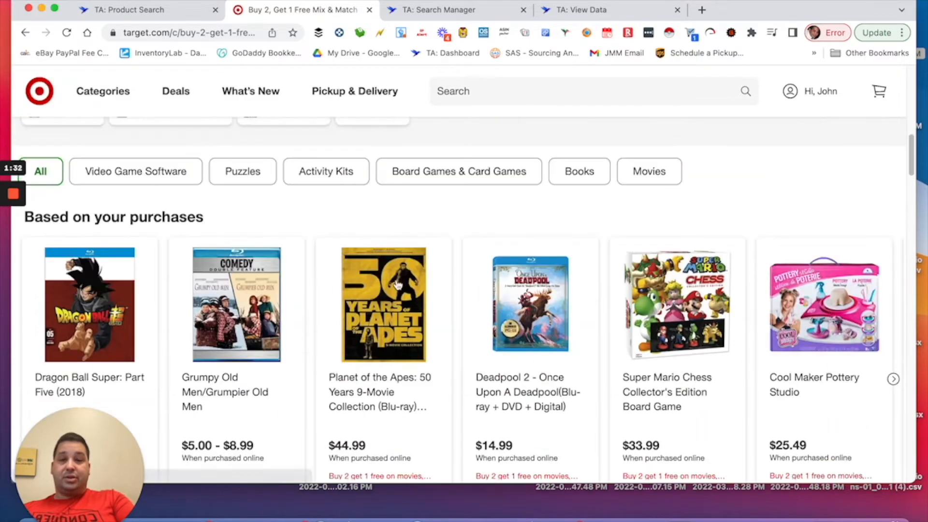
scroll(401, 286, "up", 6)
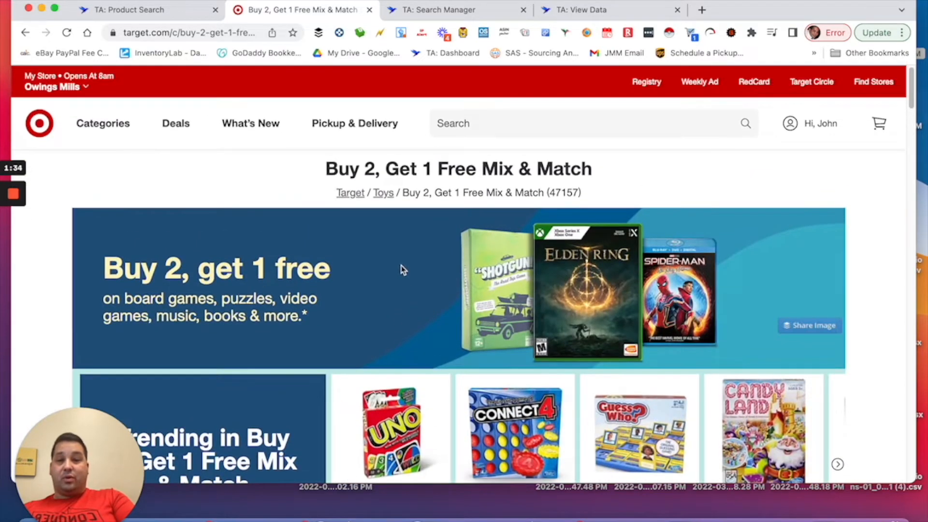
scroll(246, 288, "down", 10)
scroll(246, 288, "down", 15)
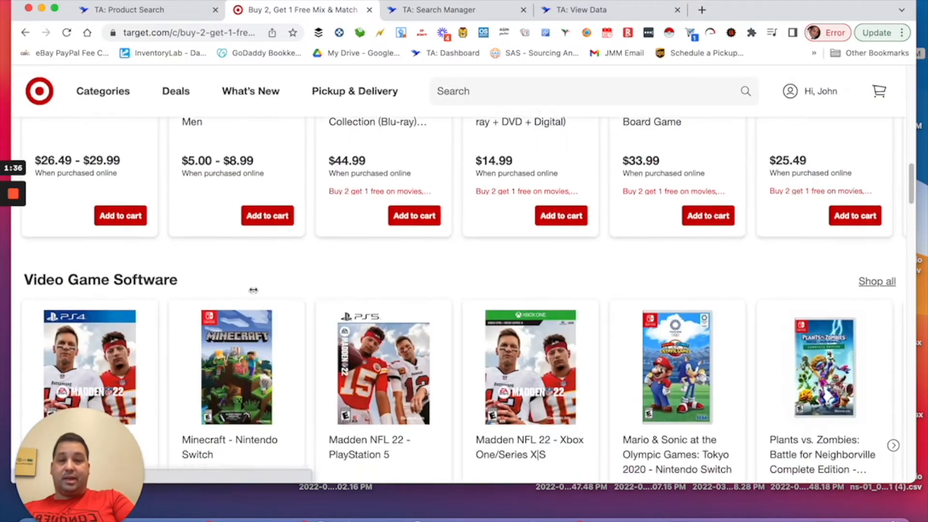
scroll(267, 288, "up", 9)
scroll(378, 235, "up", 10)
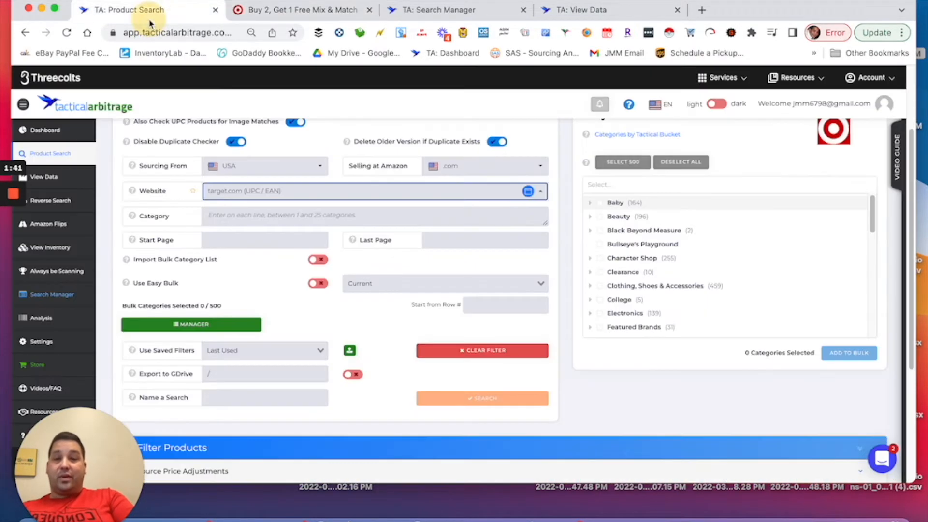
Step: Return to the Tactical Arbitrage product search and add Target's Video Games category to the bulk selection
left_click(153, 11)
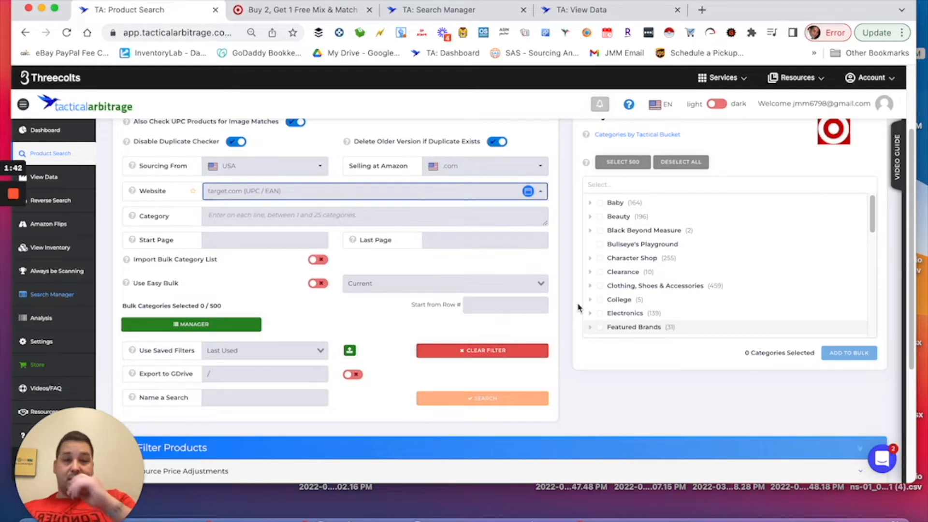
scroll(665, 313, "down", 4)
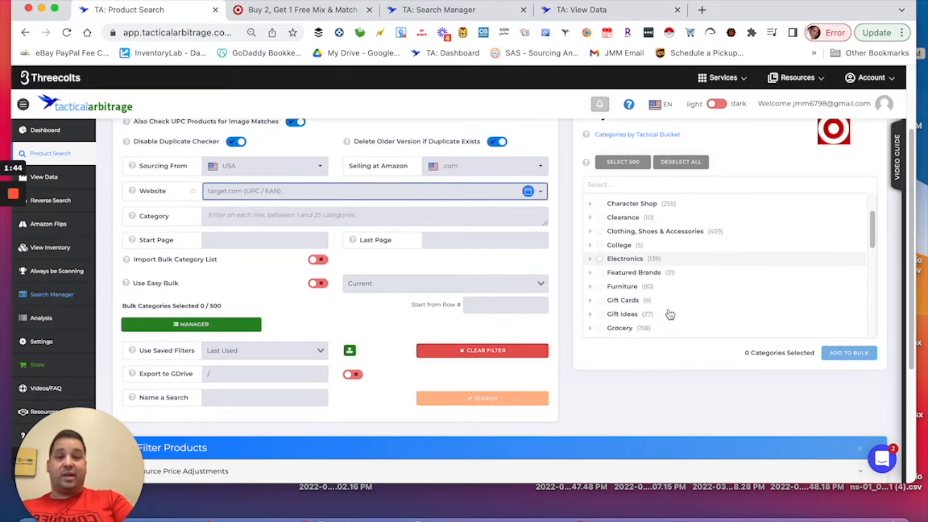
scroll(663, 314, "down", 10)
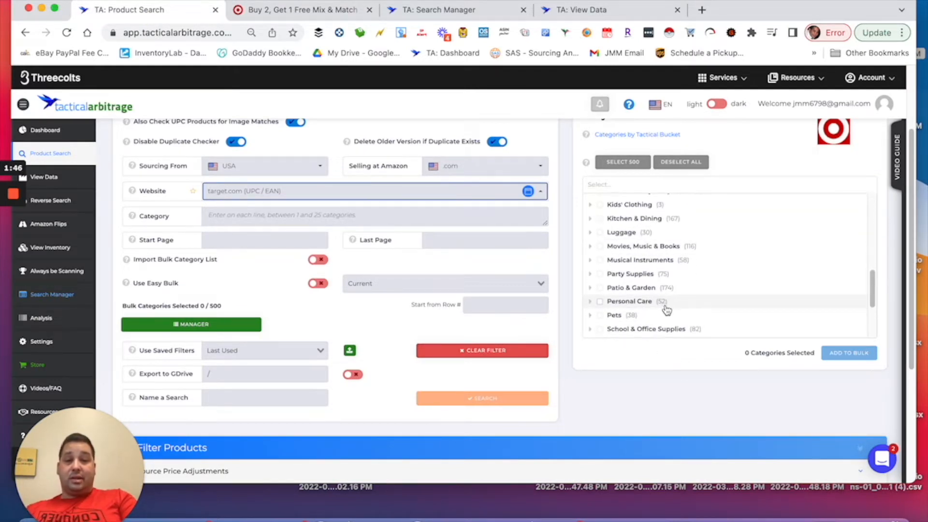
left_click(600, 315)
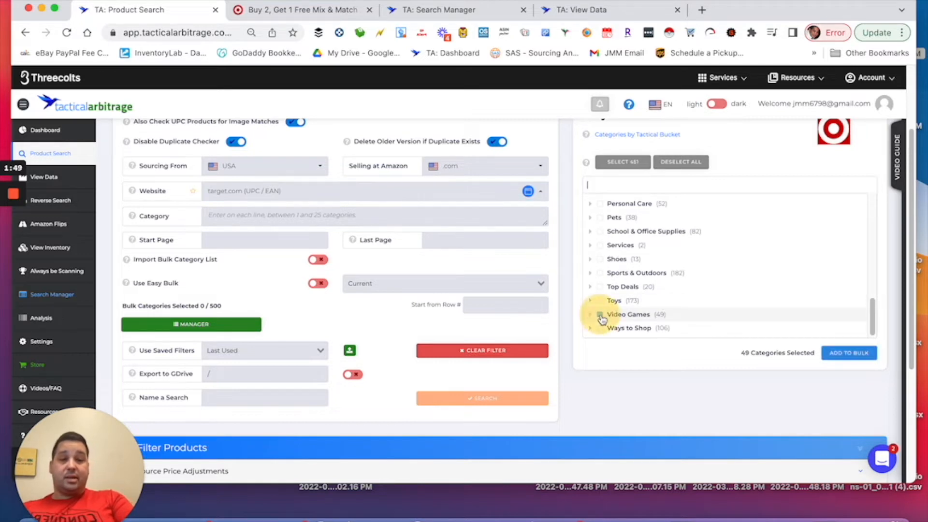
left_click(859, 354)
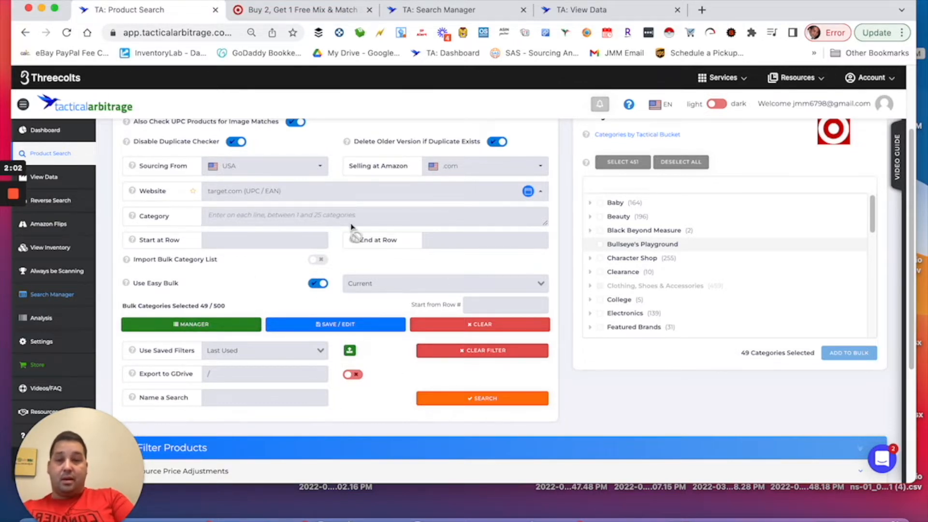
Step: Name the search "Target Video Game sale 33 off"
scroll(351, 227, "down", 5)
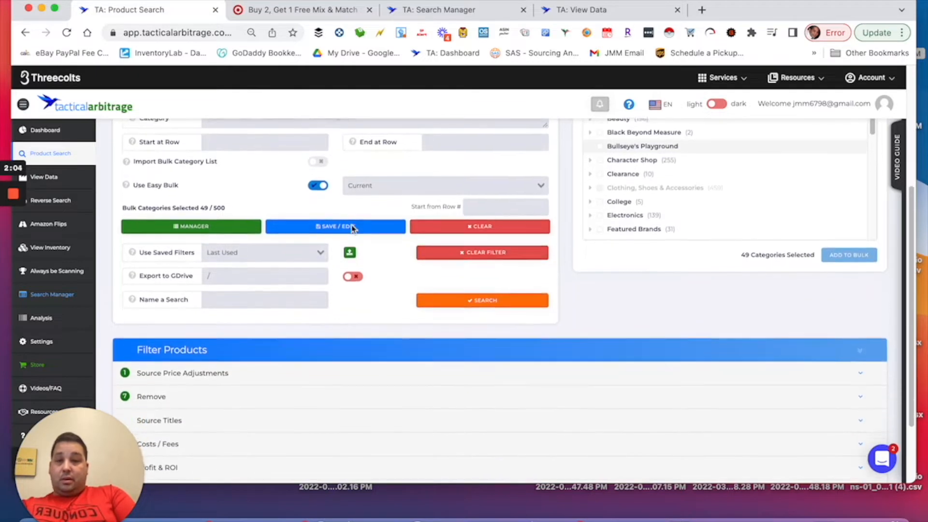
scroll(351, 228, "down", 2)
left_click(222, 226)
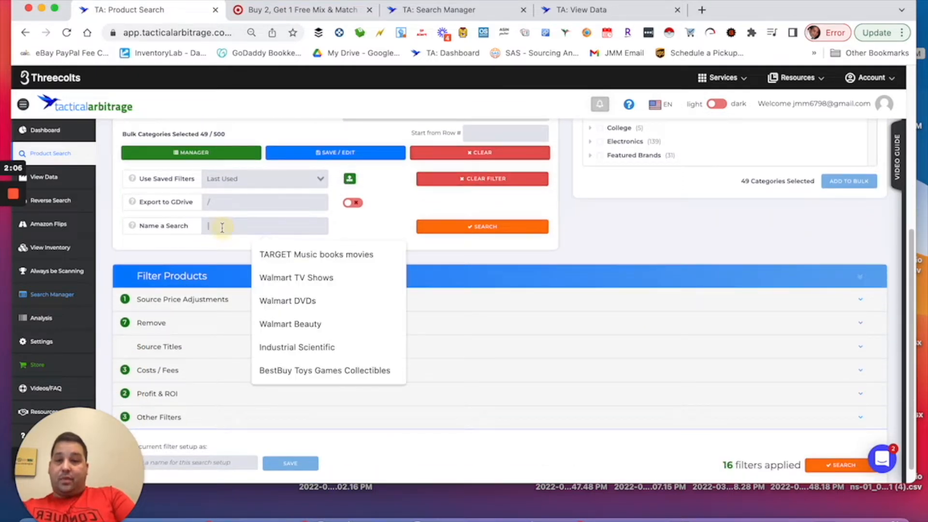
type("Tragte")
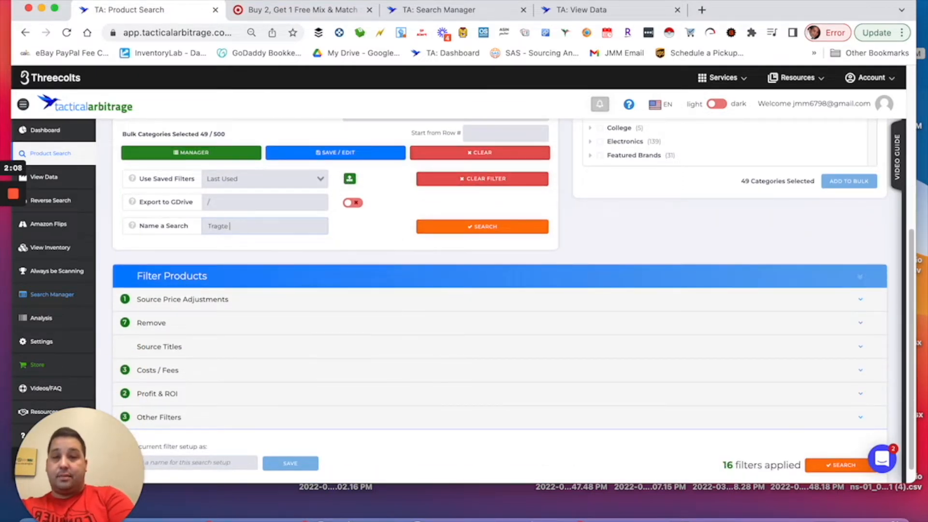
key("BackSpace")
key("BackSpace")
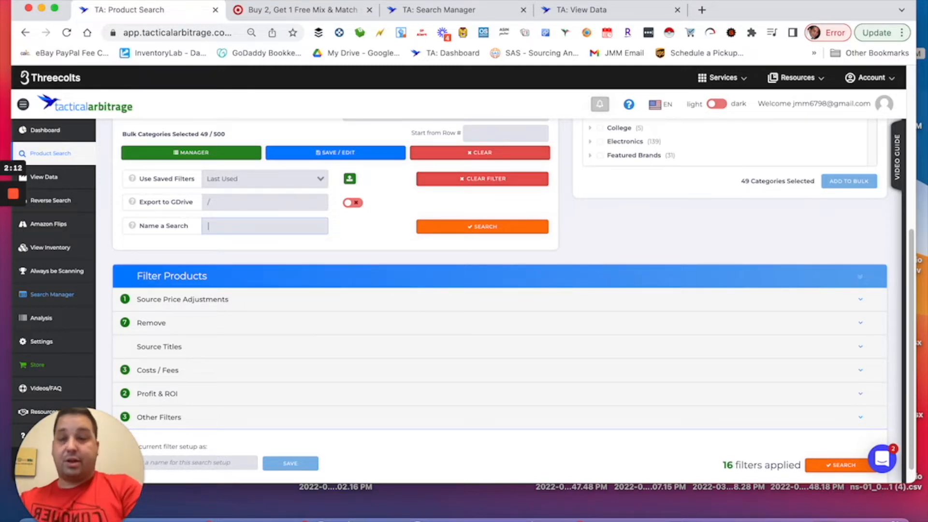
type("Ta")
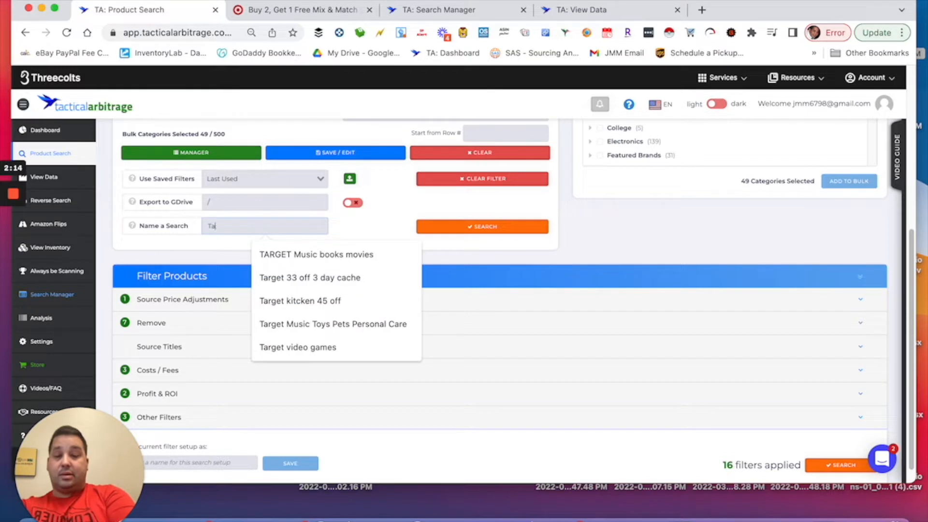
type("rget Video Game sale 33 off")
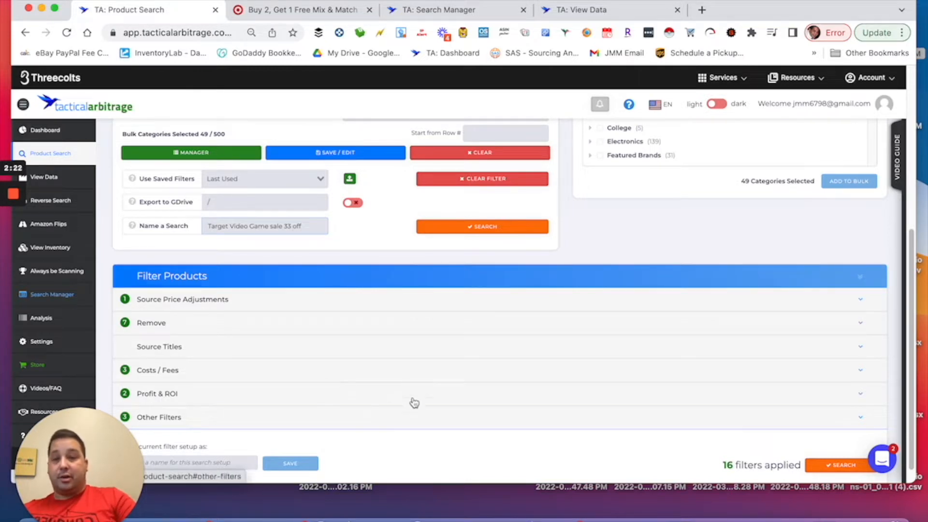
Step: Expand the Source Price Adjustments filters and set the Store Discount to 33%
scroll(406, 400, "down", 1)
scroll(406, 399, "down", 1)
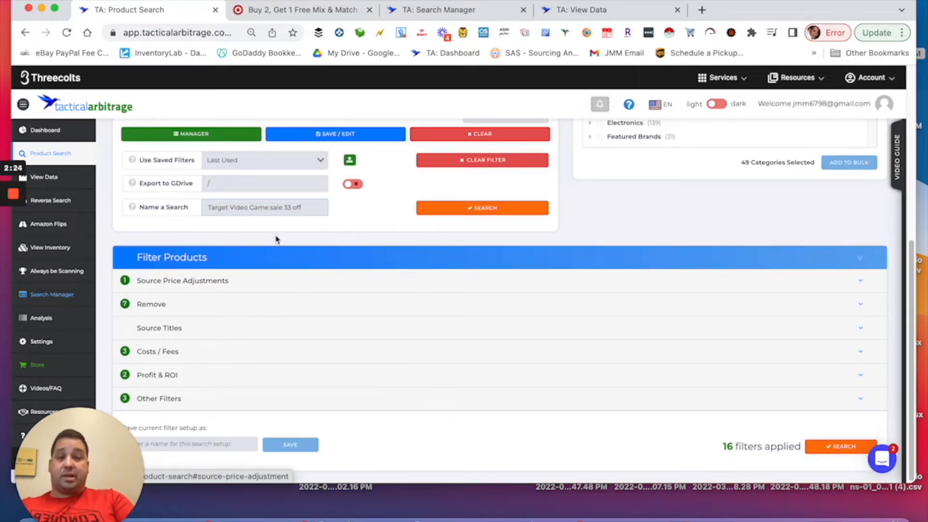
left_click(200, 280)
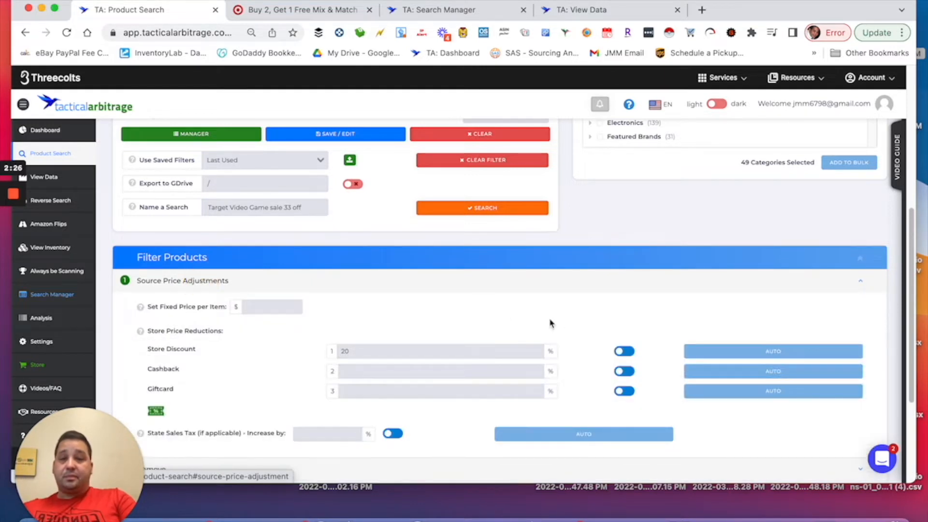
scroll(550, 322, "down", 1)
scroll(549, 322, "down", 2)
left_click_drag(351, 262, 330, 261)
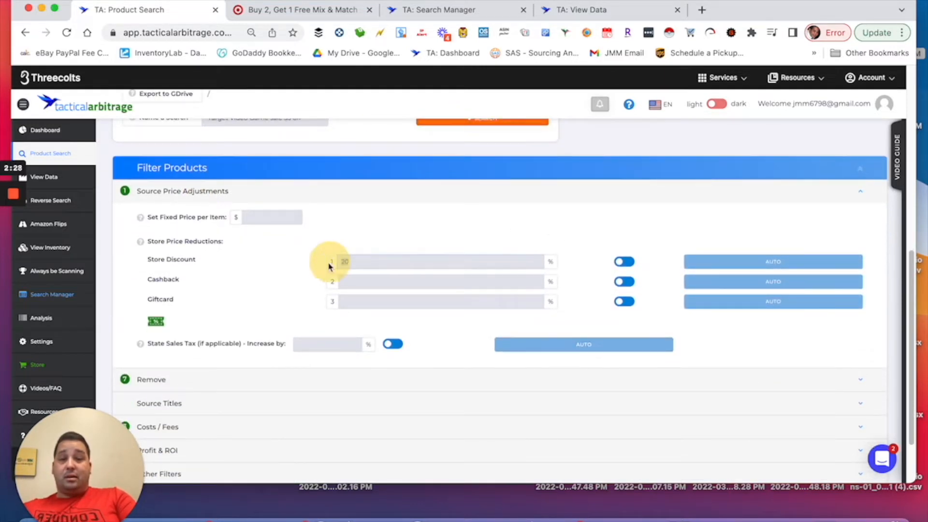
key("BackSpace")
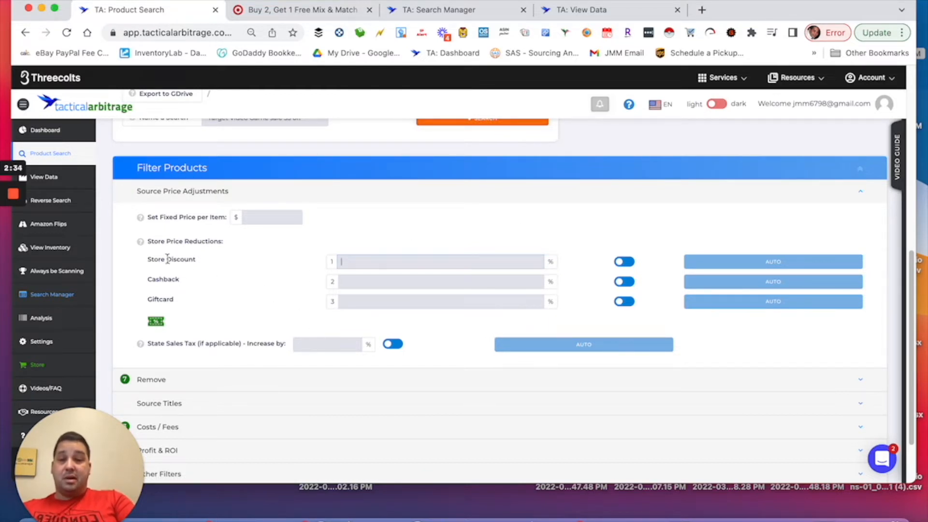
type("33")
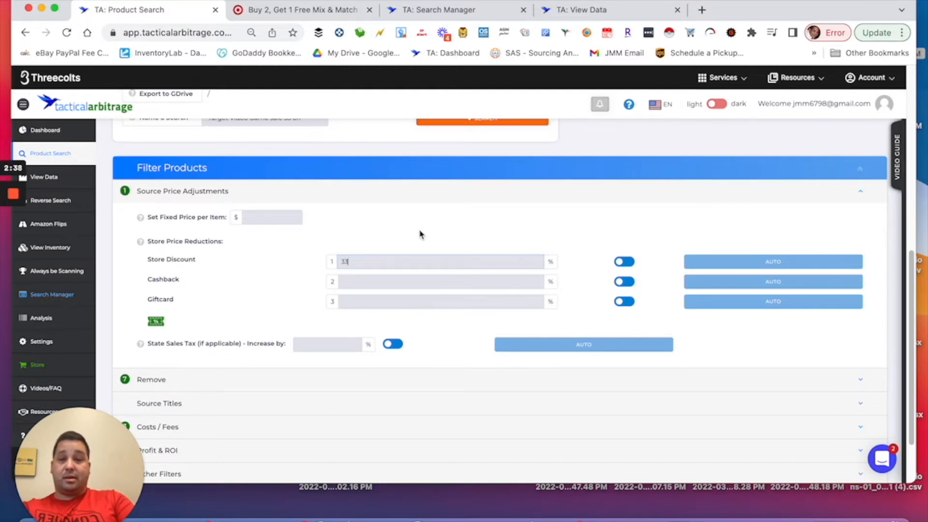
Step: Expand the Remove filters and look through the product removal options
scroll(611, 387, "down", 2)
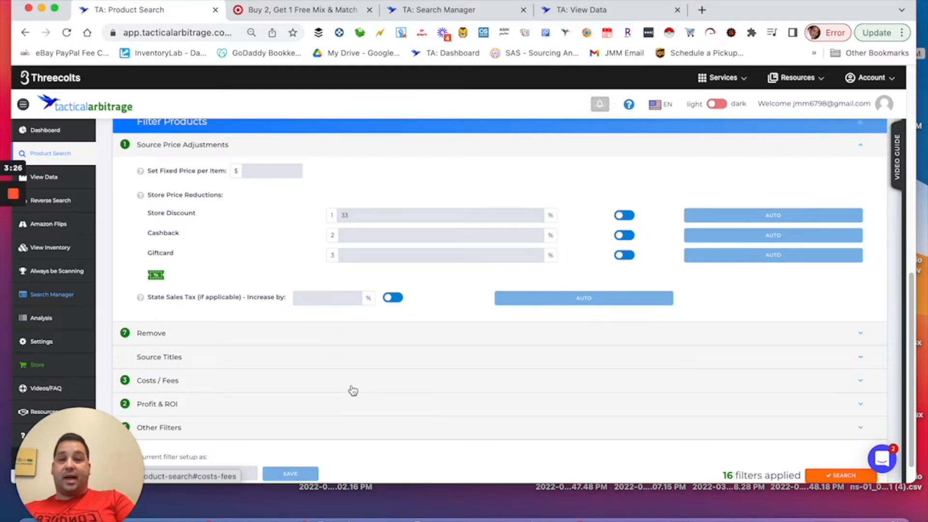
scroll(350, 389, "down", 1)
left_click(277, 308)
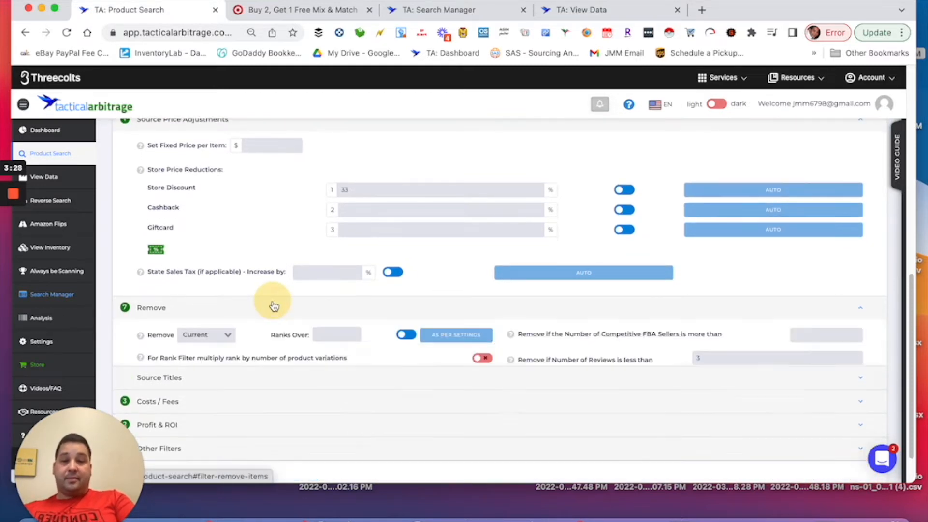
scroll(437, 317, "down", 10)
scroll(433, 316, "up", 1)
scroll(433, 317, "up", 5)
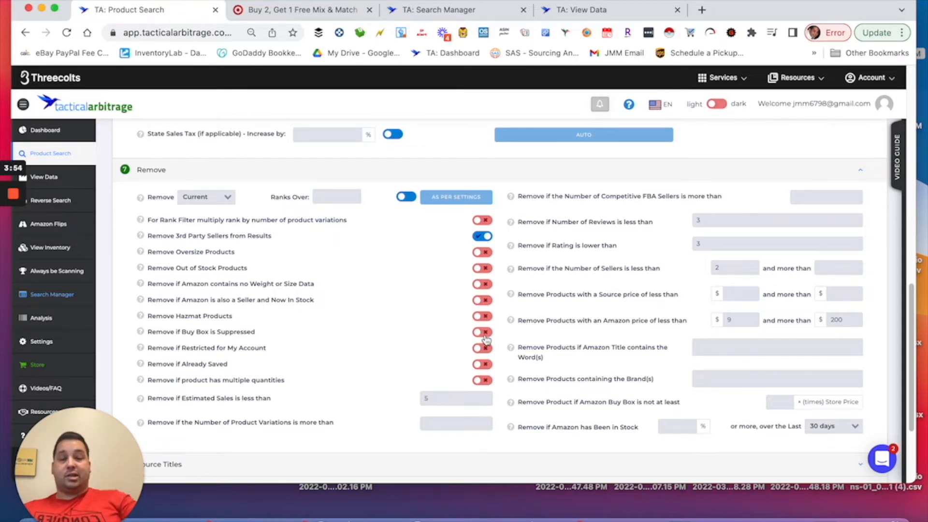
scroll(332, 300, "up", 1)
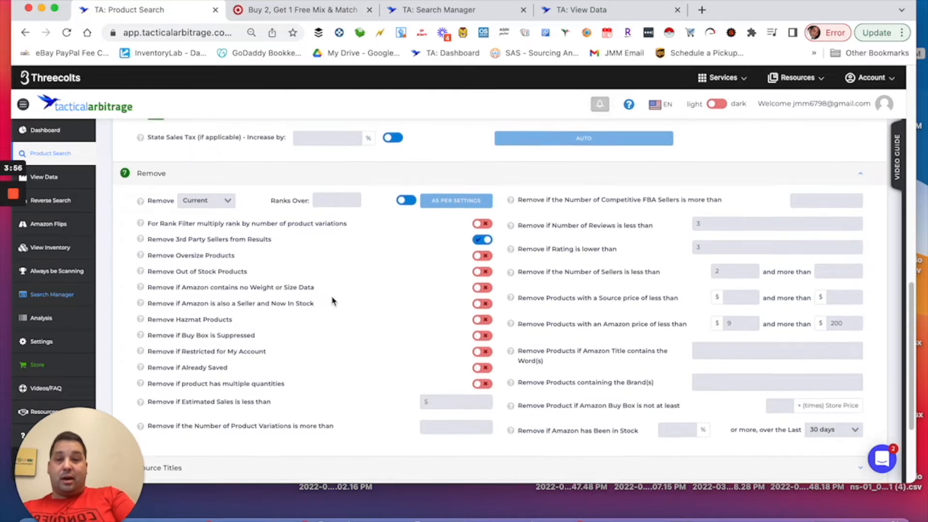
Step: Read the help explanation for the Set Cache option of the product search
scroll(332, 301, "up", 15)
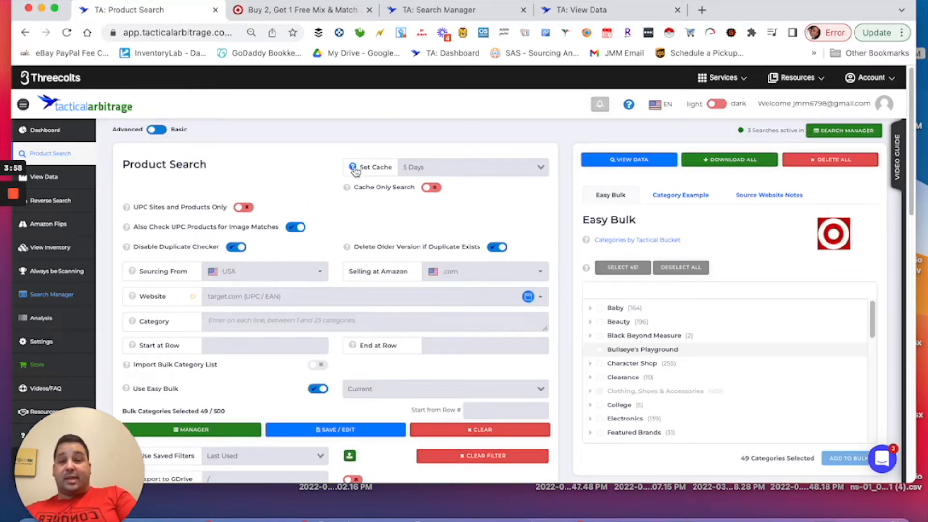
mouse_move(353, 169)
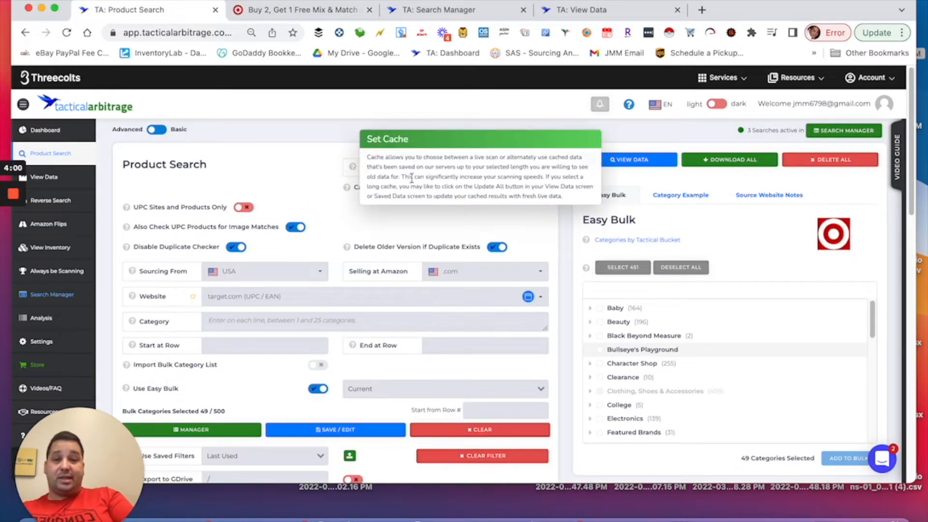
left_click_drag(369, 159, 570, 166)
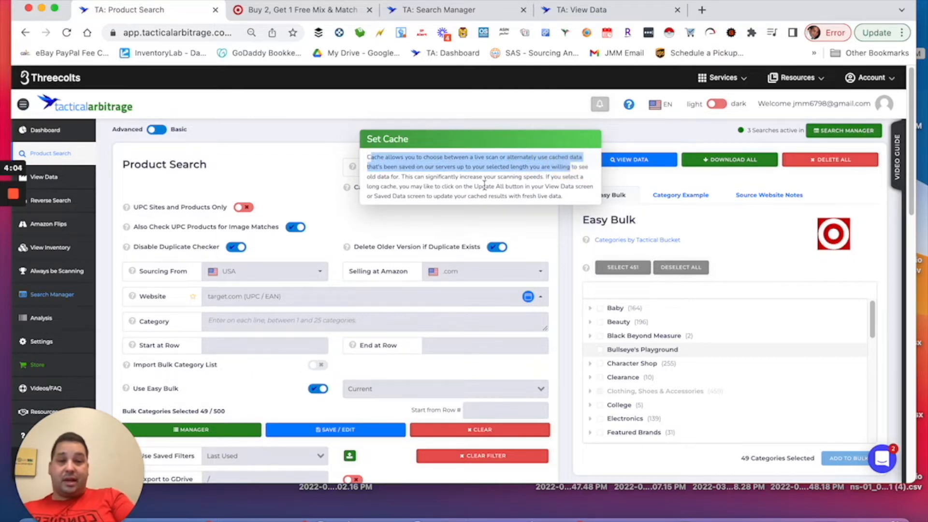
left_click(497, 183)
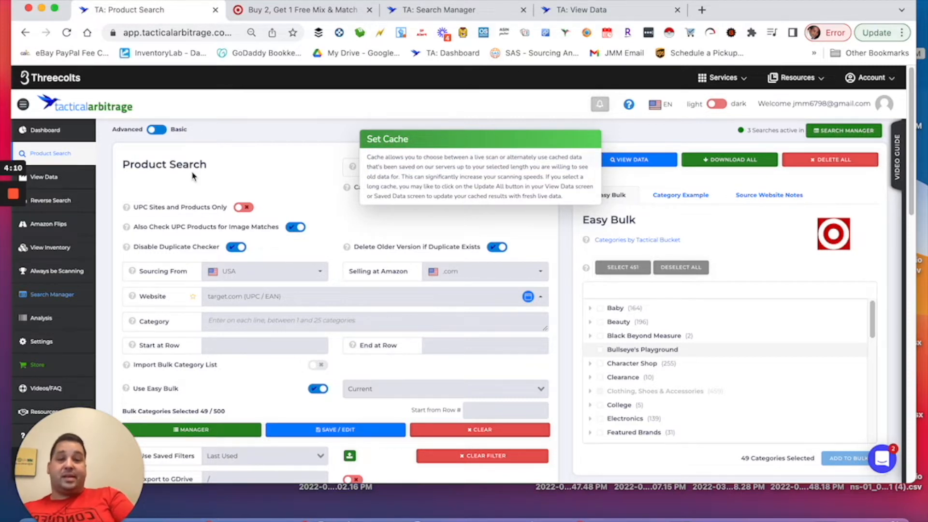
left_click(258, 165)
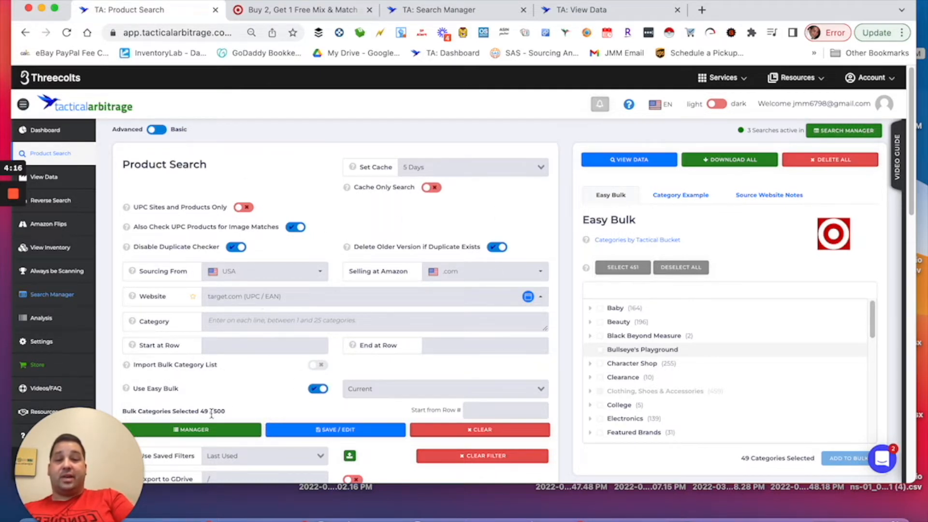
Step: Set the search cache to 1 Day
left_click(494, 170)
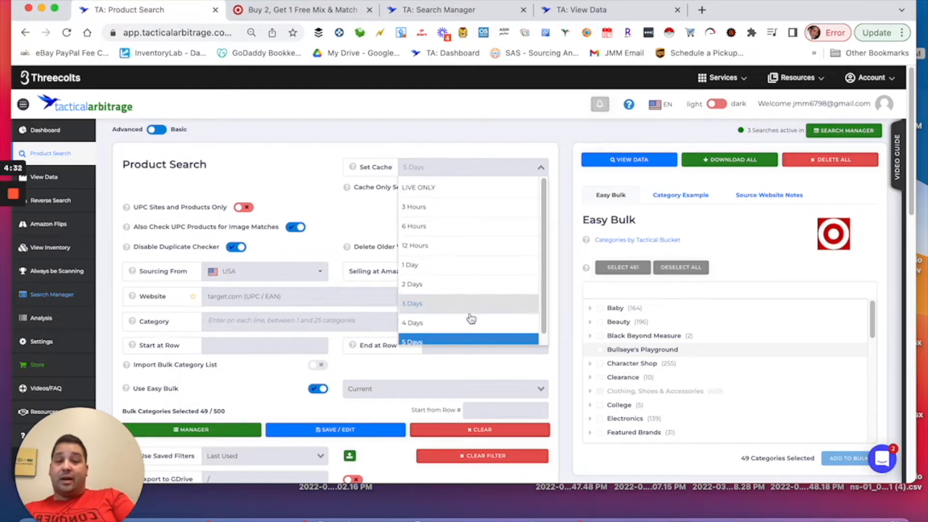
scroll(471, 323, "down", 1)
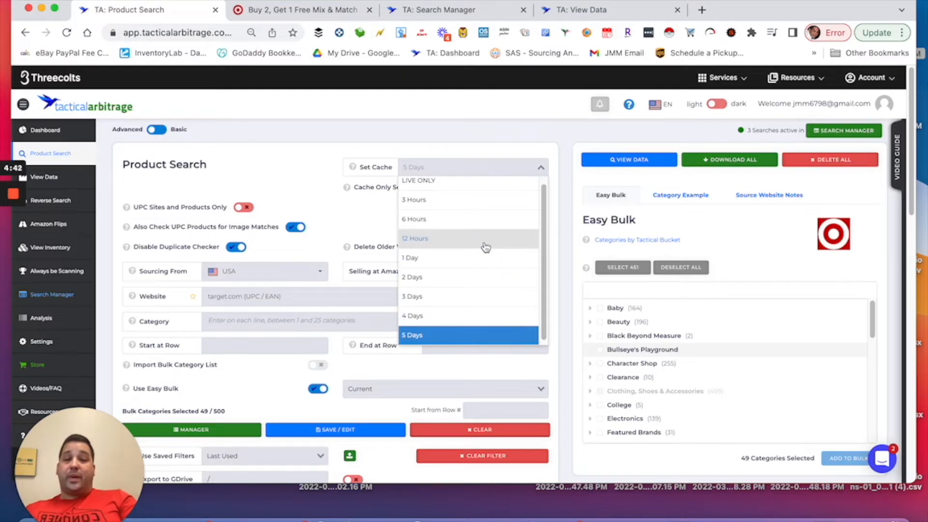
left_click(439, 261)
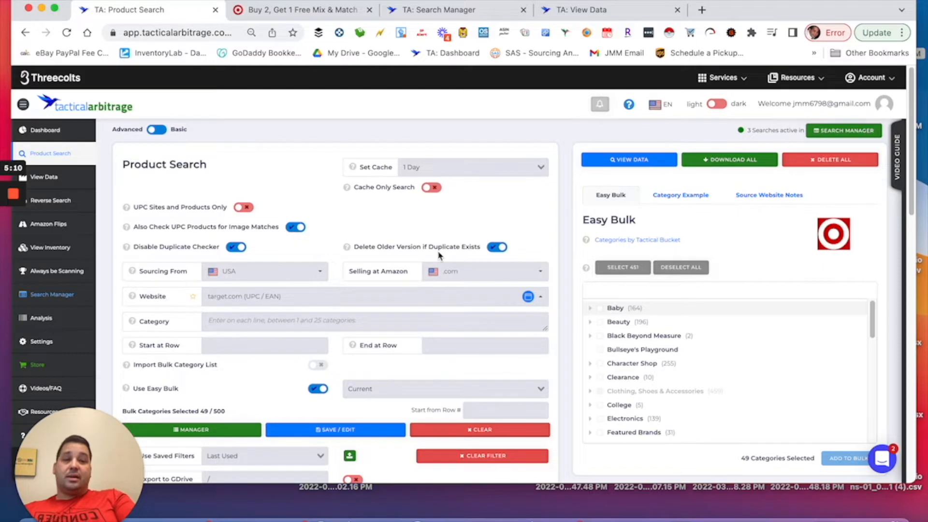
Step: Review the product search setup from the cache setting through the bulk categories, search name and source price adjustments
scroll(369, 287, "down", 3)
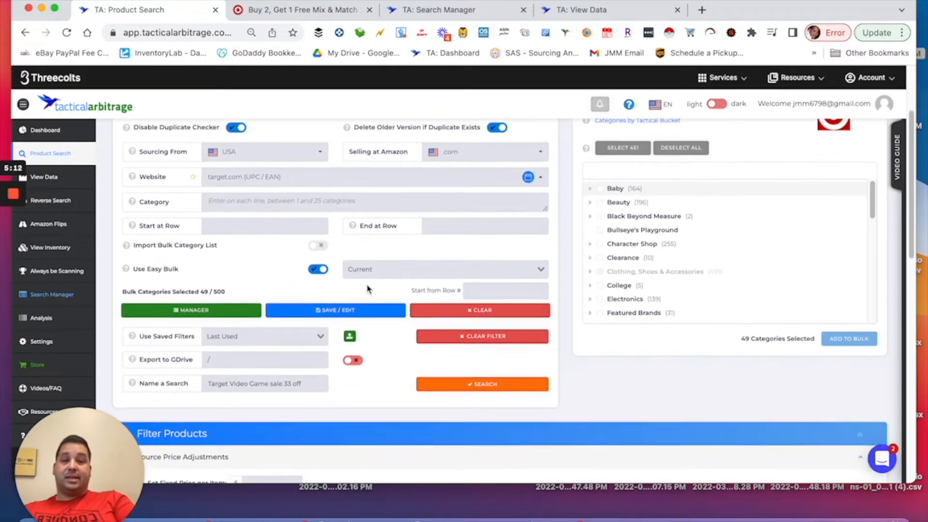
scroll(353, 295, "down", 2)
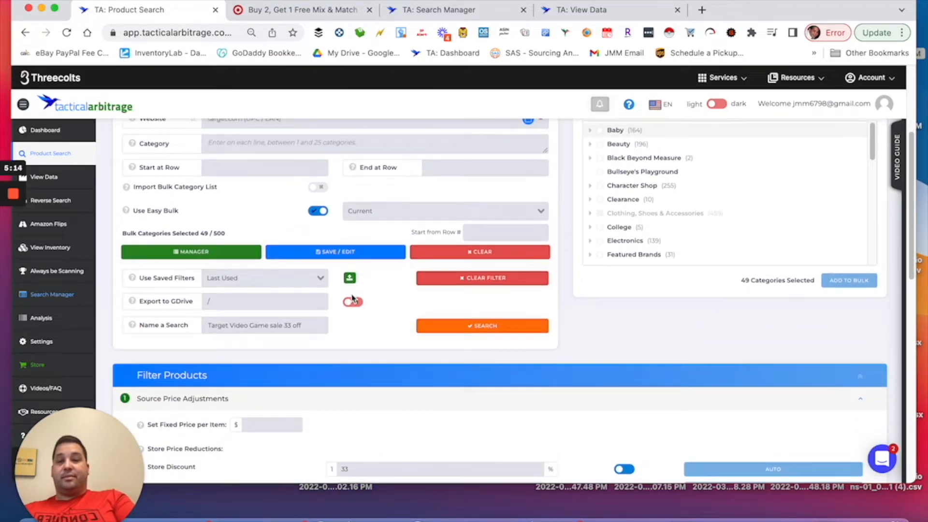
scroll(348, 304, "down", 2)
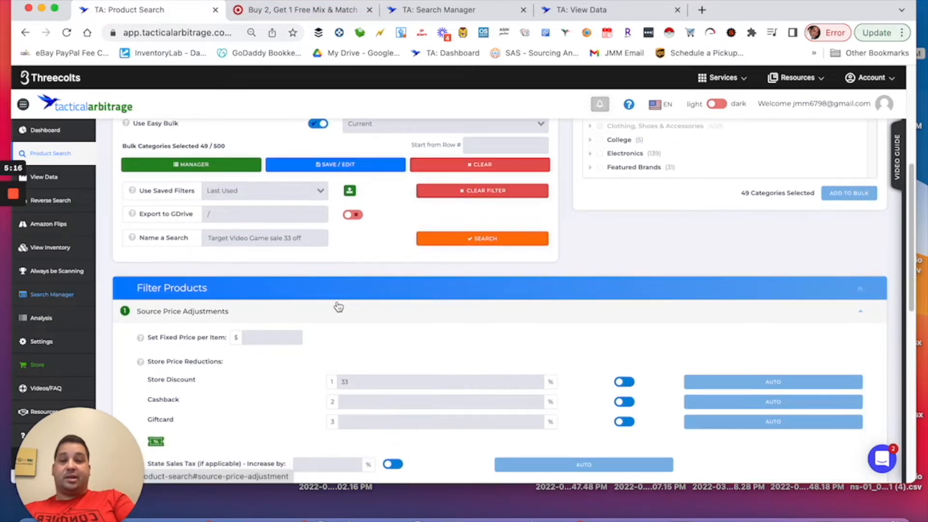
scroll(340, 306, "down", 4)
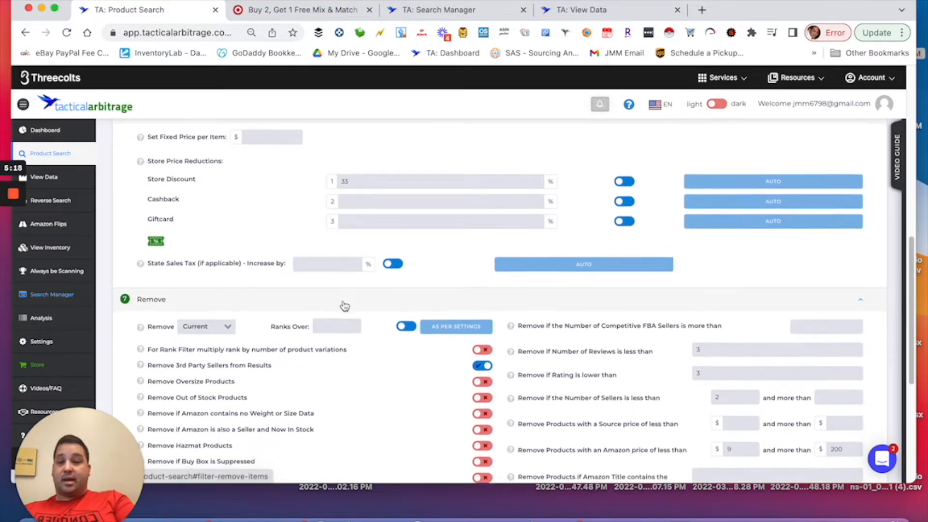
scroll(344, 307, "down", 2)
scroll(344, 306, "up", 15)
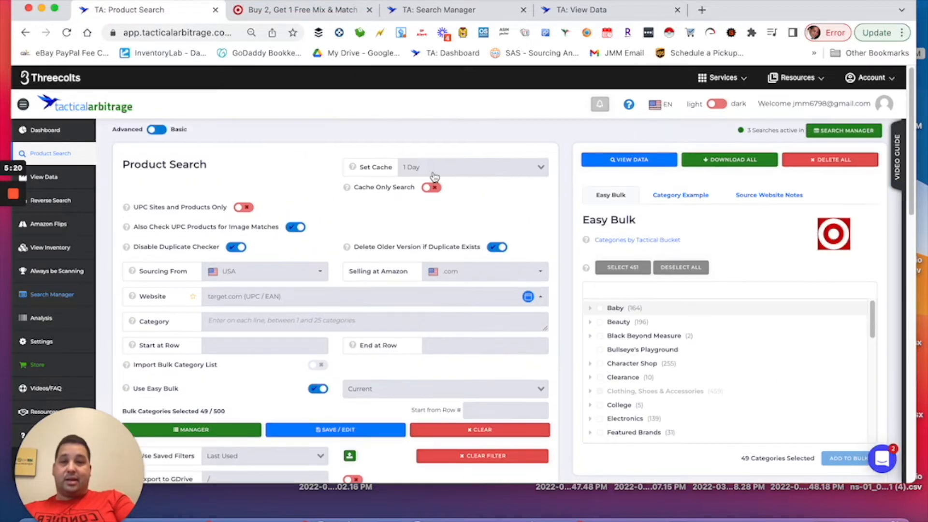
scroll(401, 354, "down", 5)
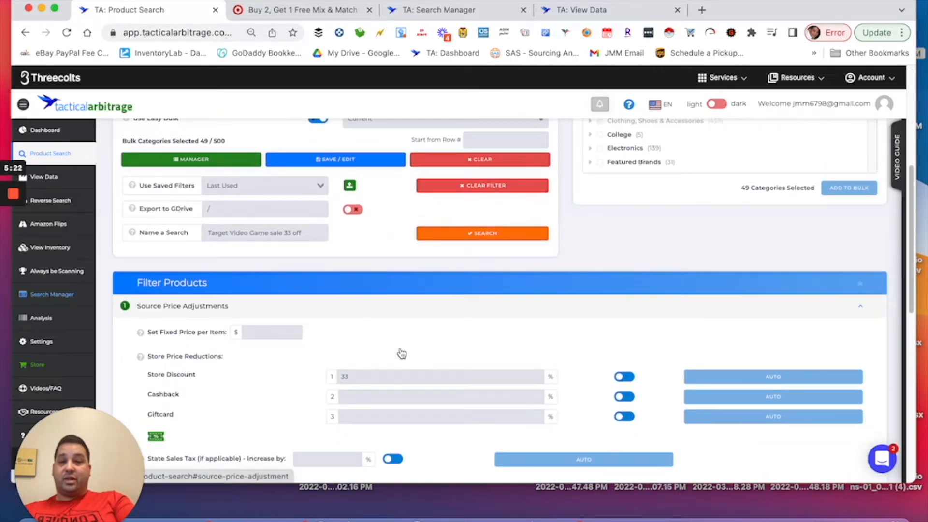
scroll(401, 354, "down", 2)
scroll(382, 247, "down", 2)
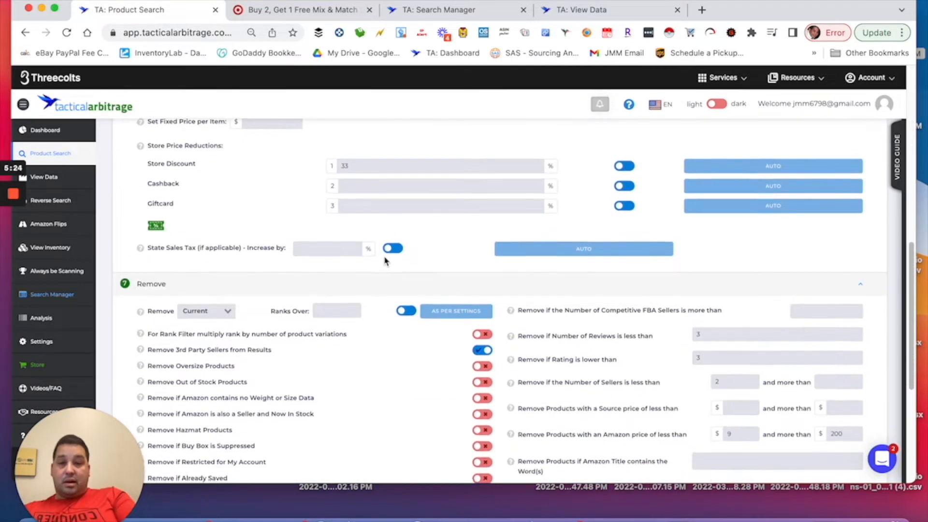
Step: Examine the Remove filters in detail, including 3rd party sellers, estimated sales, reviews, rating, number of sellers and Amazon price limits
scroll(384, 261, "down", 3)
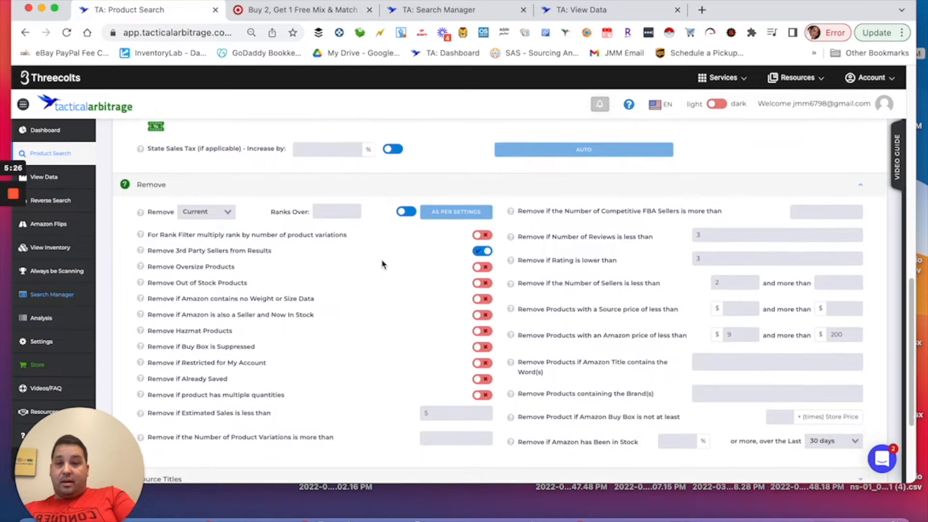
scroll(381, 264, "down", 1)
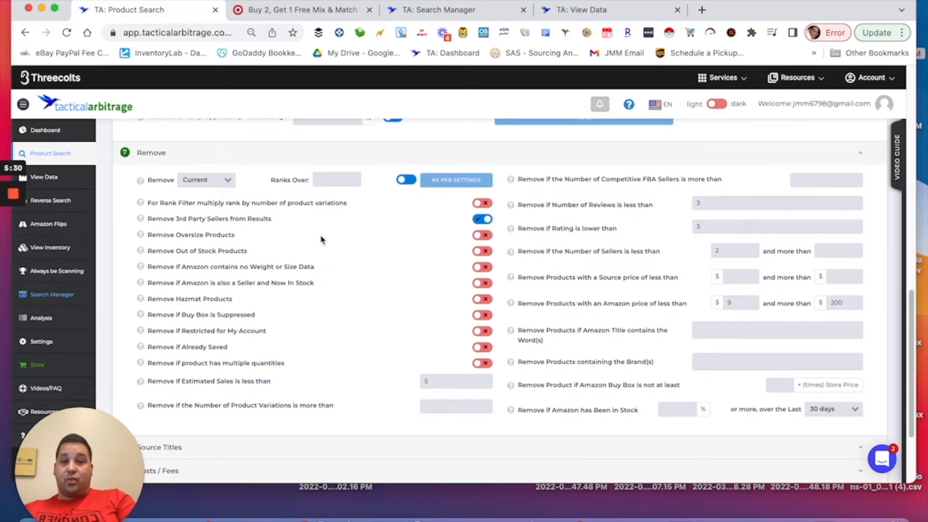
left_click_drag(162, 220, 244, 231)
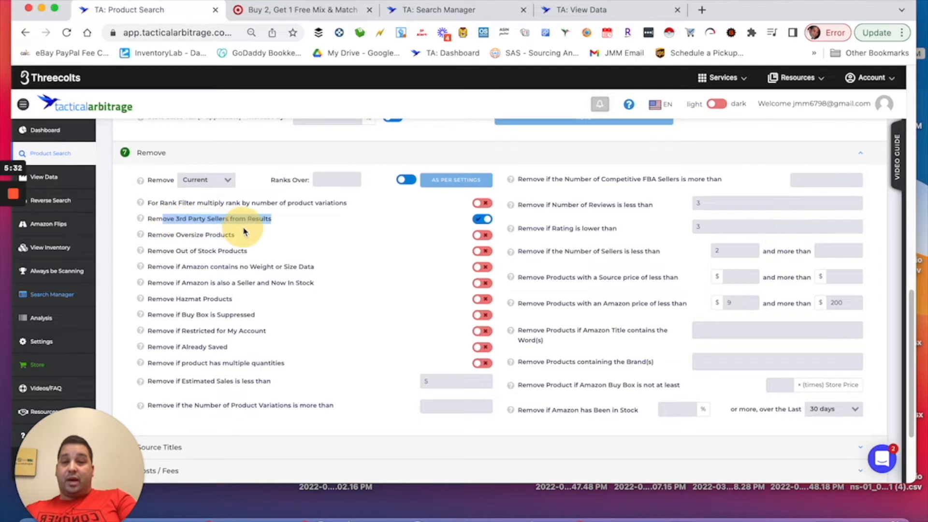
left_click(304, 246)
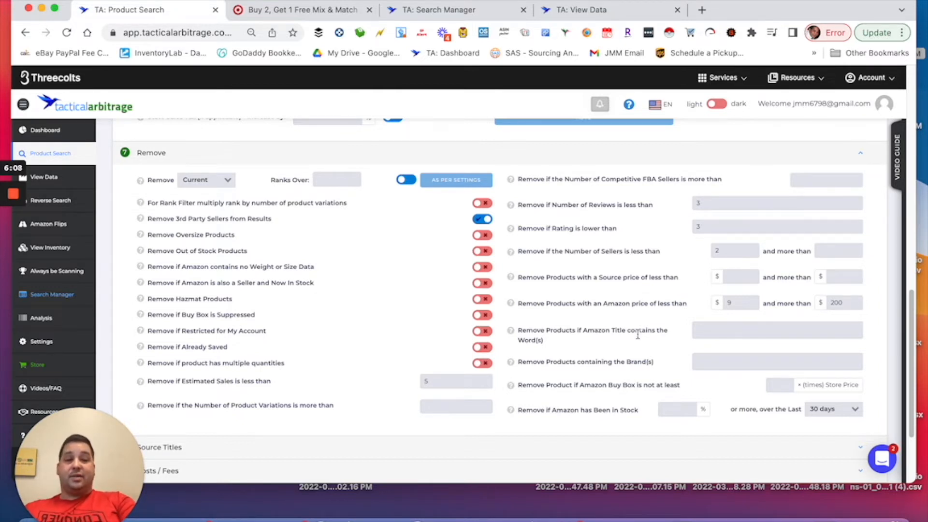
scroll(652, 251, "down", 3)
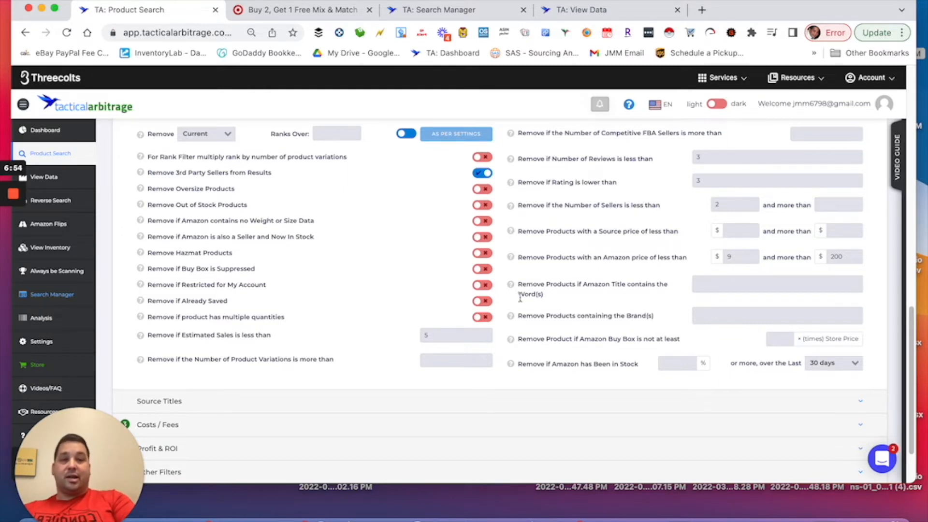
scroll(463, 354, "down", 2)
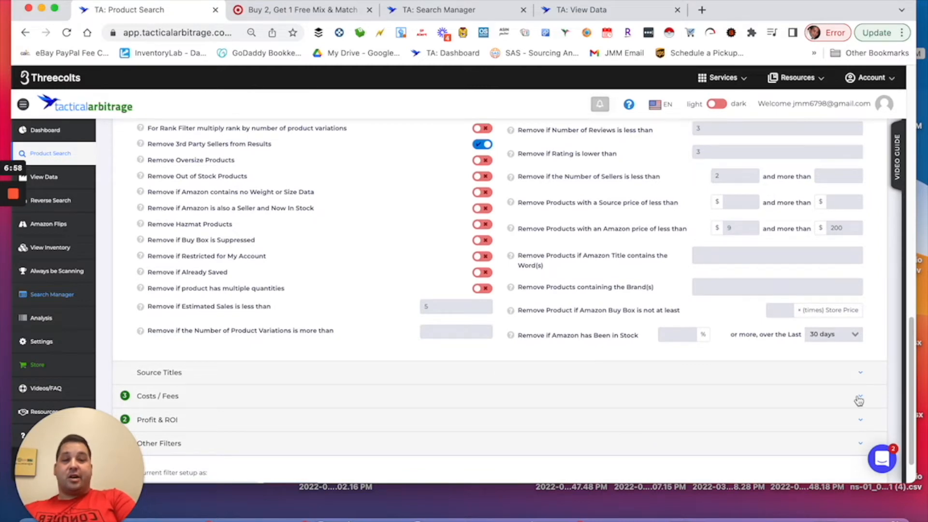
scroll(526, 356, "down", 1)
scroll(522, 359, "down", 1)
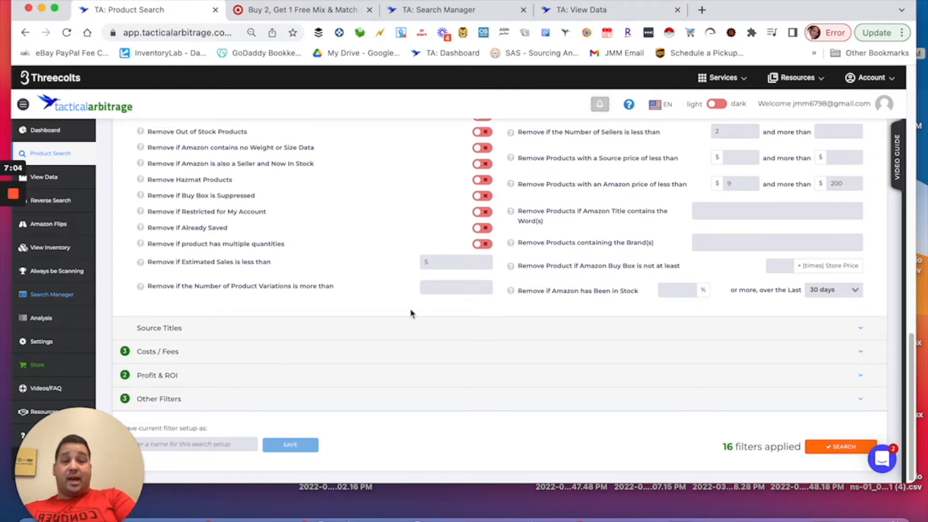
Step: Expand the Source Titles and Costs / Fees filters and review the title word options and the prep, bundle and shipping costs
left_click(343, 329)
scroll(676, 352, "down", 4)
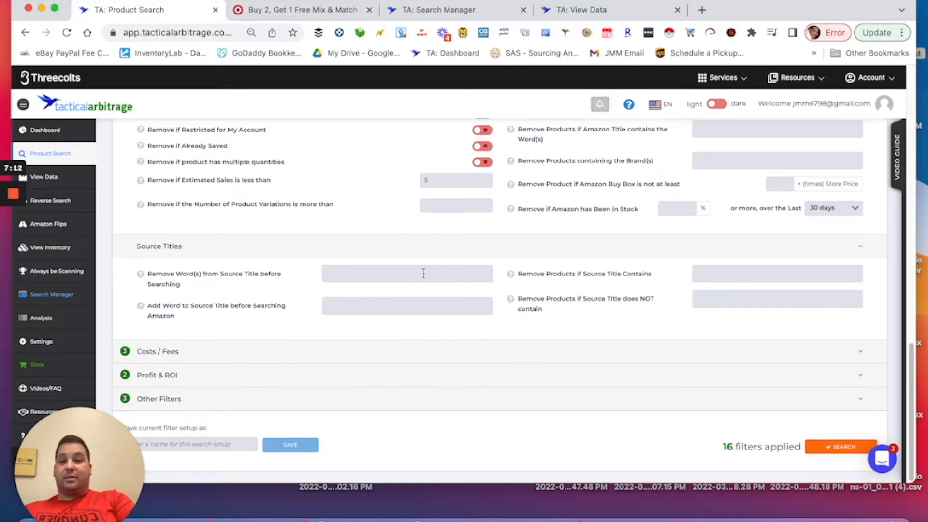
left_click(235, 361)
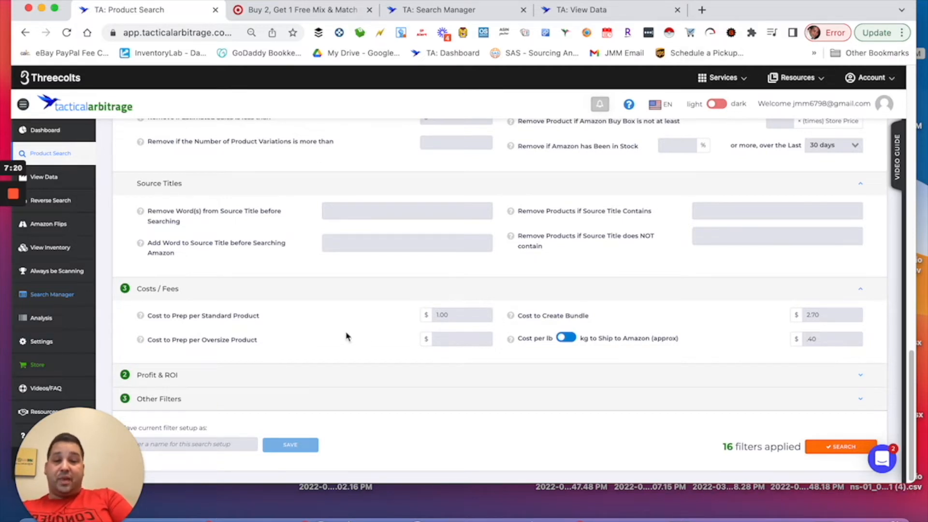
double_click(435, 315)
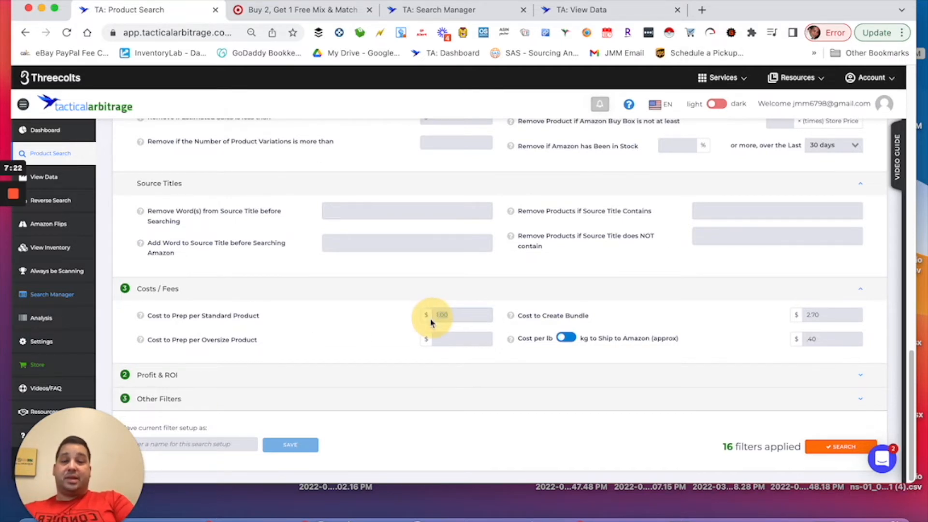
left_click(346, 339)
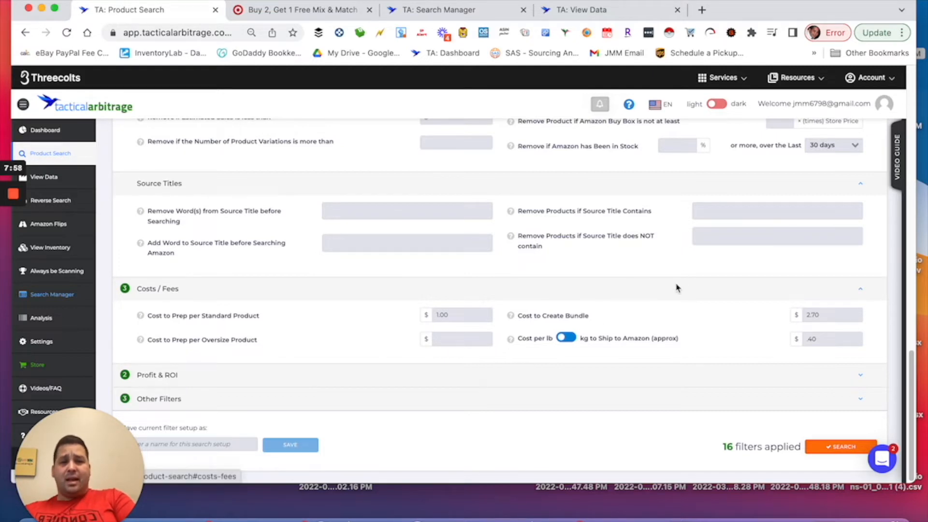
Step: Expand the Profit & ROI and Other Filters sections and review the profit thresholds, price basis and result display options
scroll(400, 242, "up", 4)
scroll(404, 252, "down", 4)
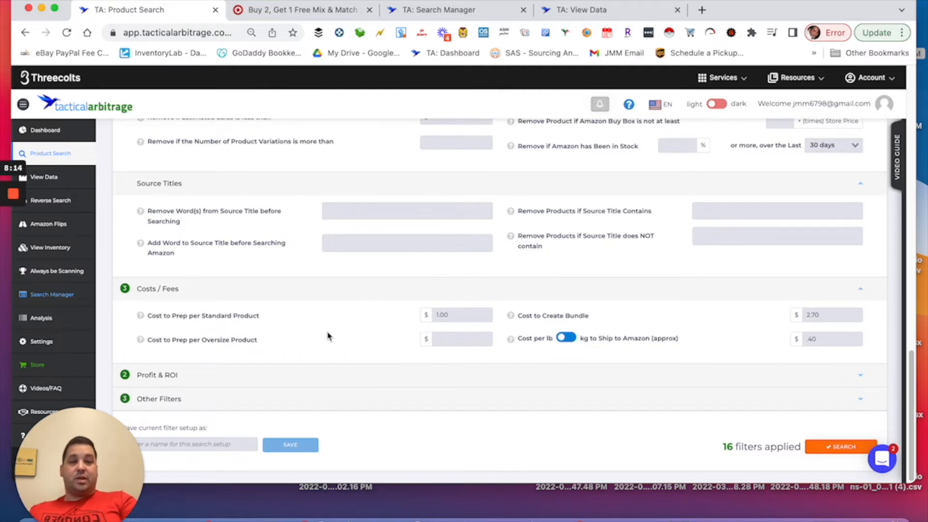
left_click(293, 380)
scroll(405, 325, "down", 1)
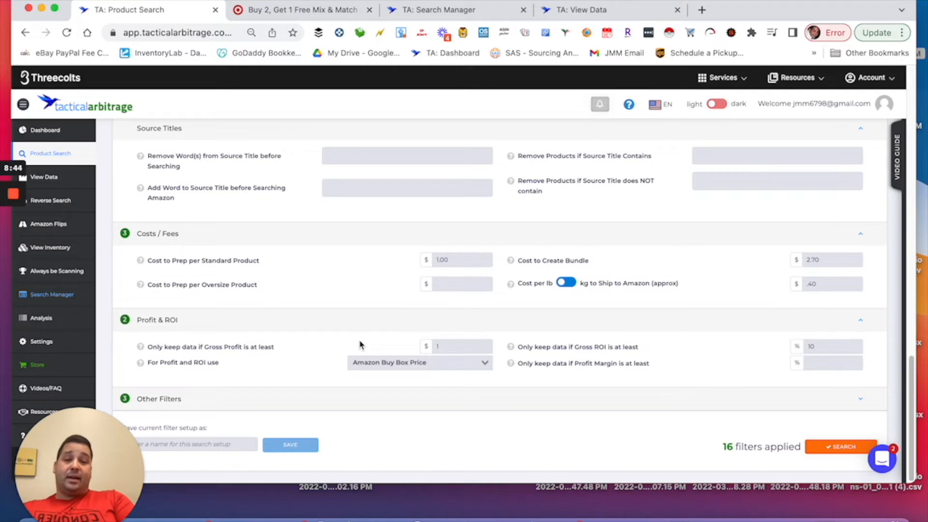
left_click(385, 402)
scroll(594, 269, "down", 3)
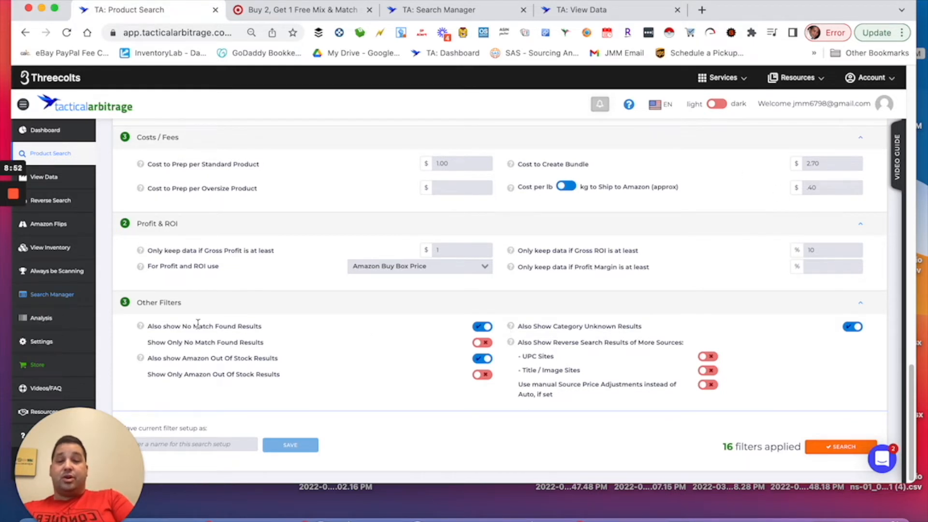
mouse_move(141, 327)
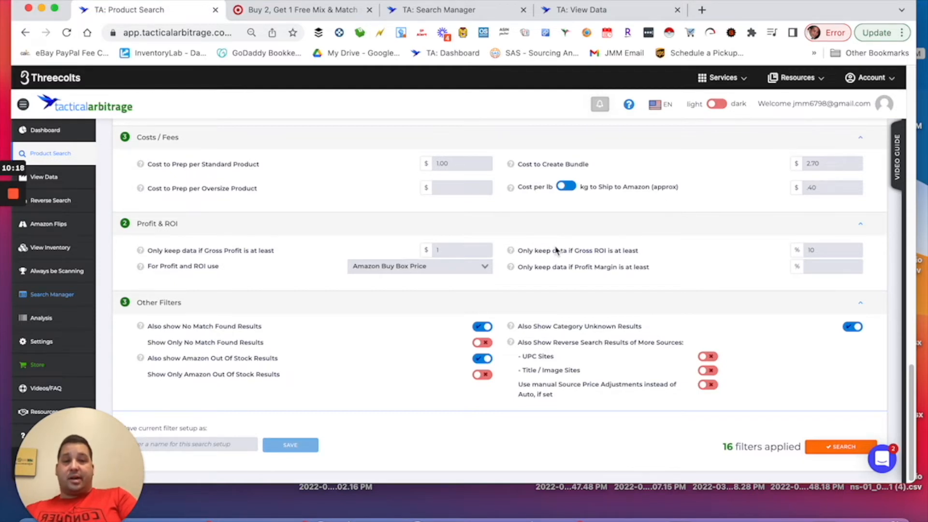
Step: Recheck the full search setup from the cache setting through the Other Filters section, and run the Target product search
scroll(556, 250, "up", 15)
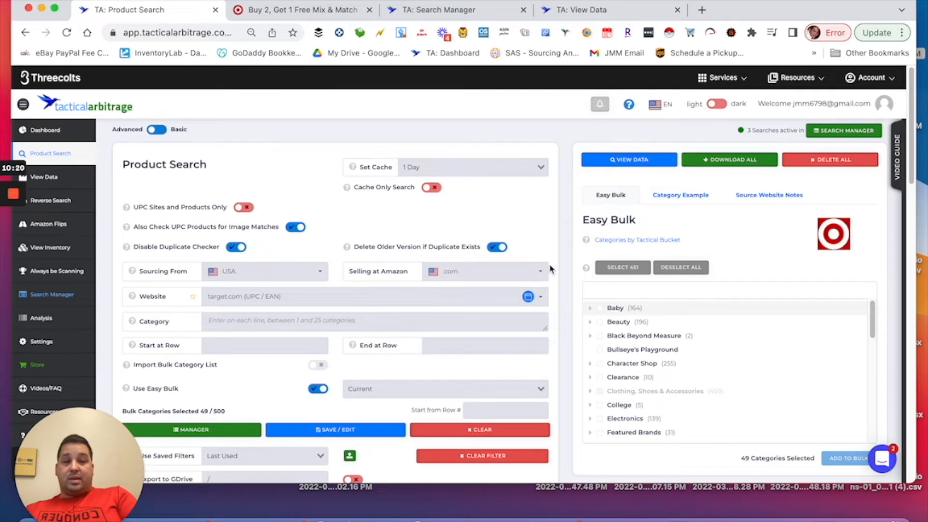
scroll(550, 270, "down", 3)
scroll(549, 268, "up", 3)
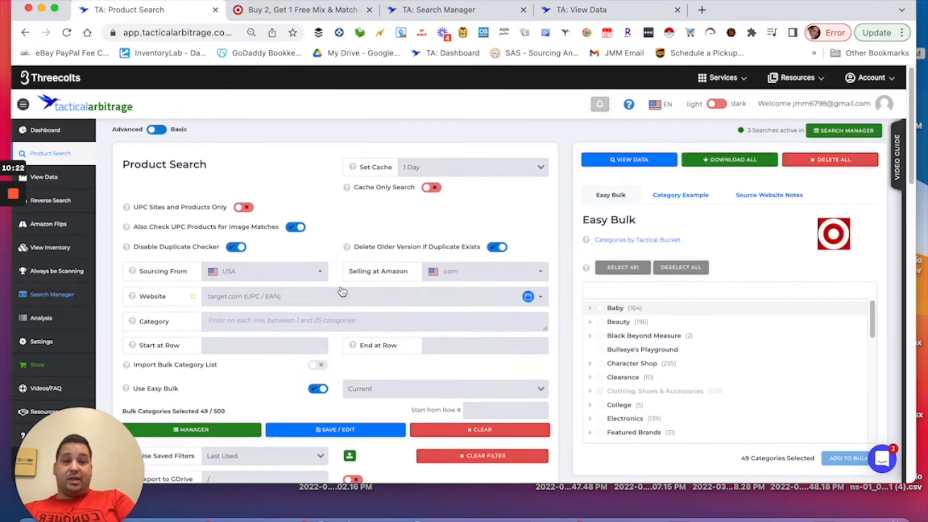
scroll(409, 246, "down", 9)
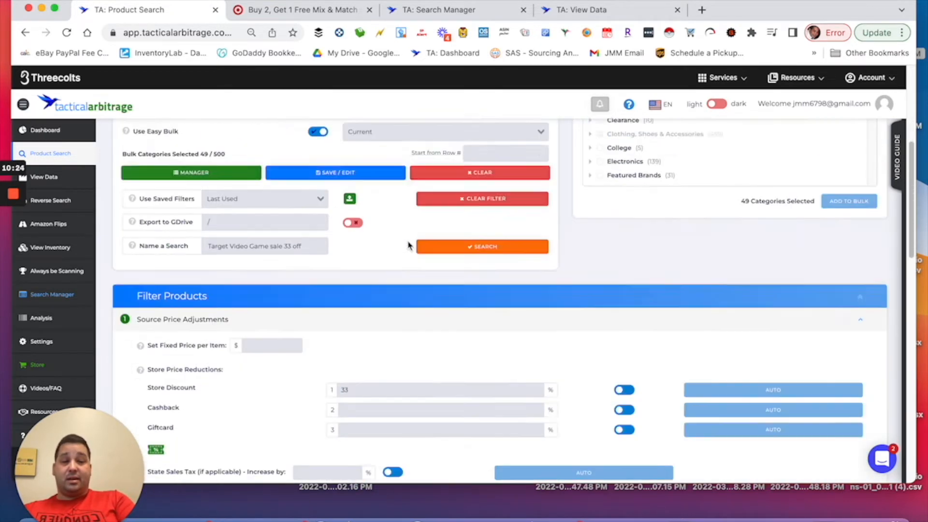
scroll(409, 247, "down", 10)
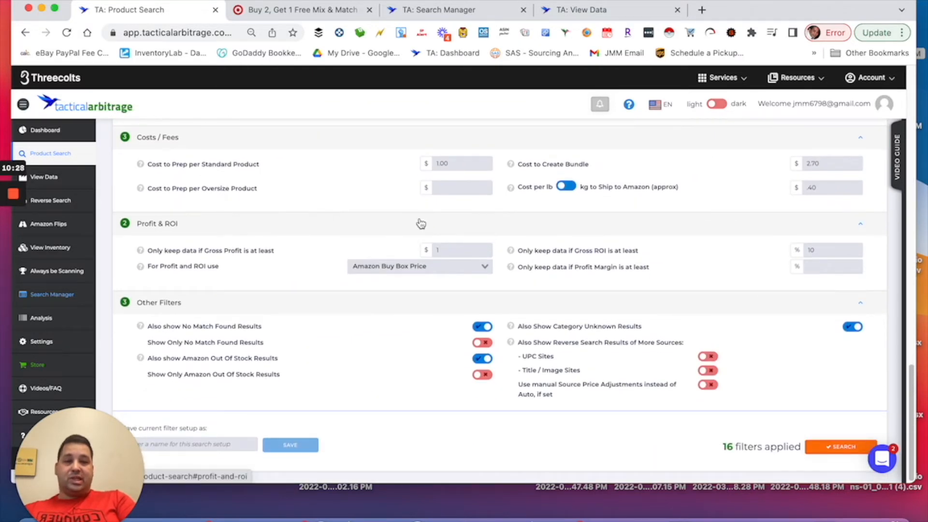
scroll(420, 223, "up", 5)
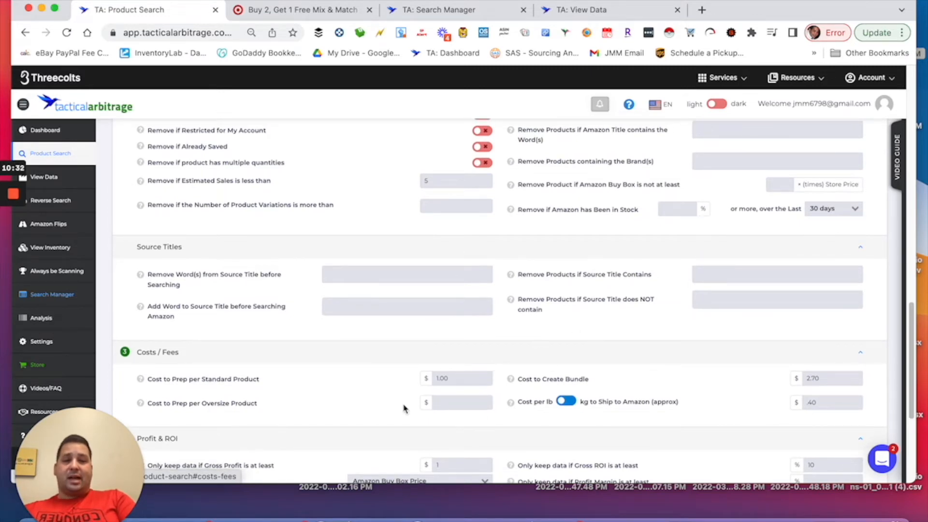
scroll(458, 311, "down", 5)
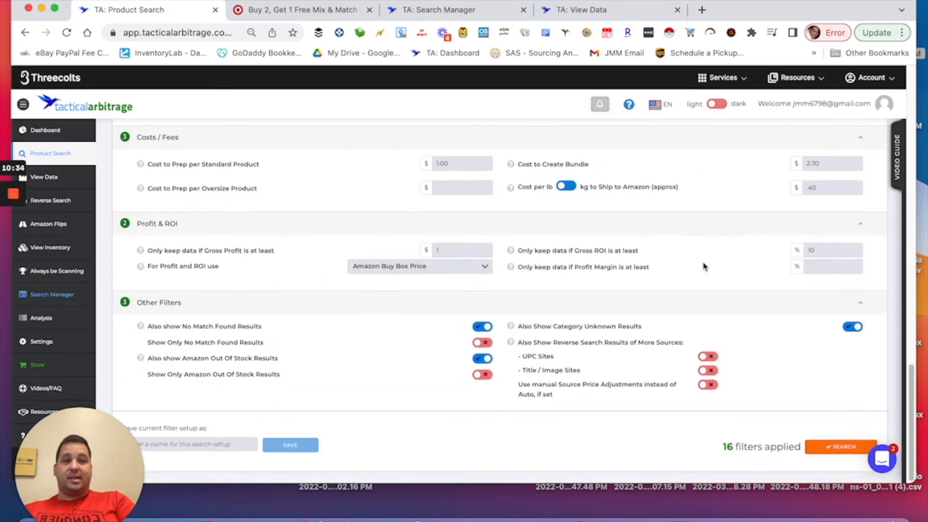
scroll(580, 309, "up", 8)
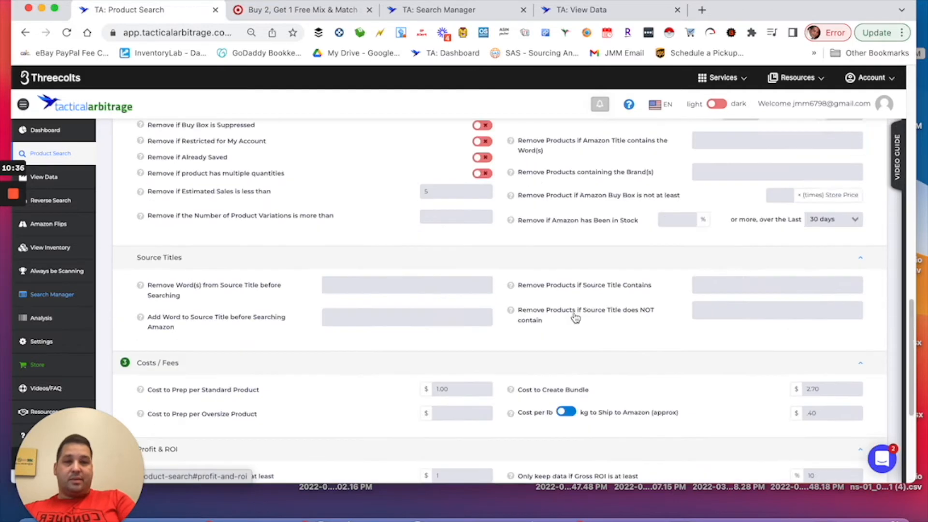
scroll(574, 315, "down", 8)
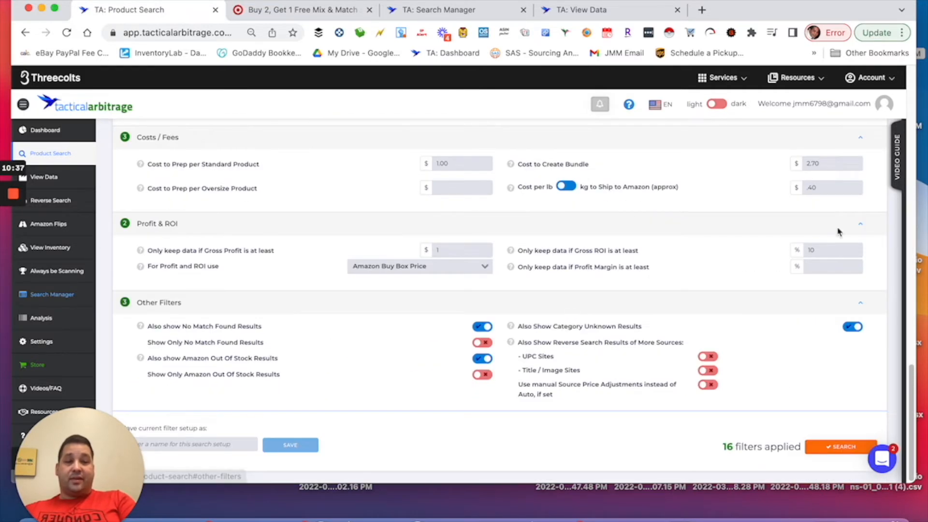
left_click(841, 447)
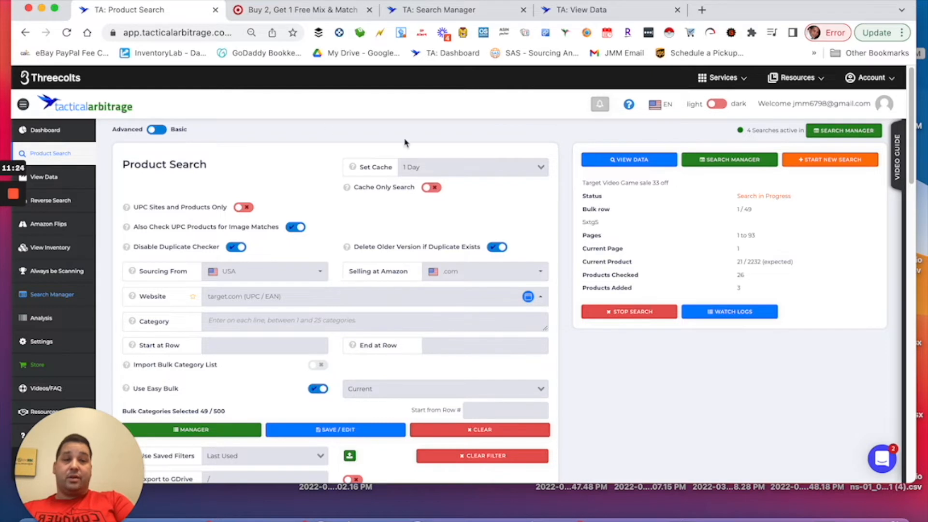
Step: Open the queued searches from the dashboard and examine the status and filters of the Target Video Game sale 33 off search
left_click(55, 134)
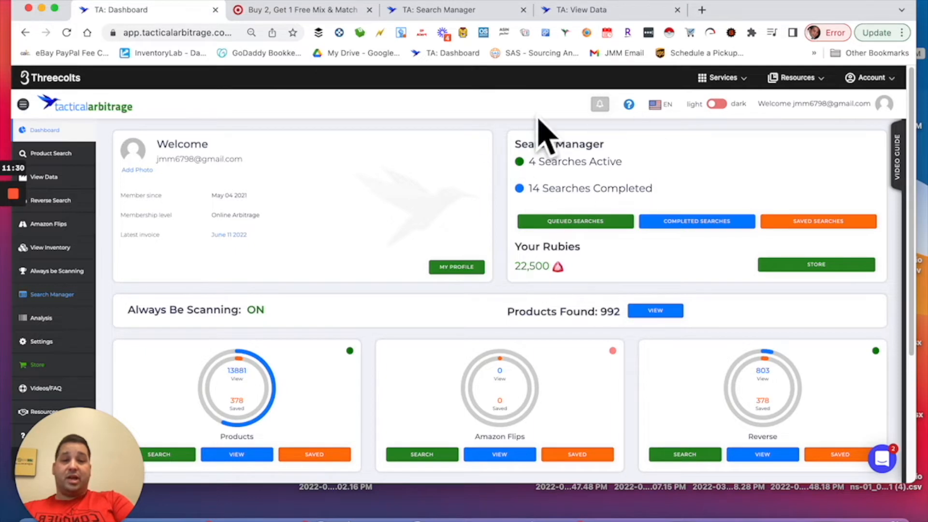
left_click(581, 222)
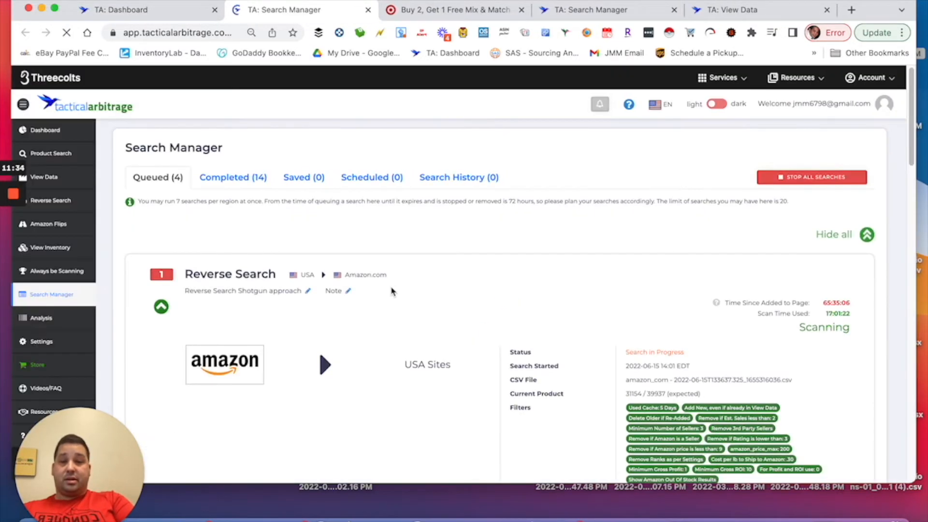
scroll(392, 291, "down", 15)
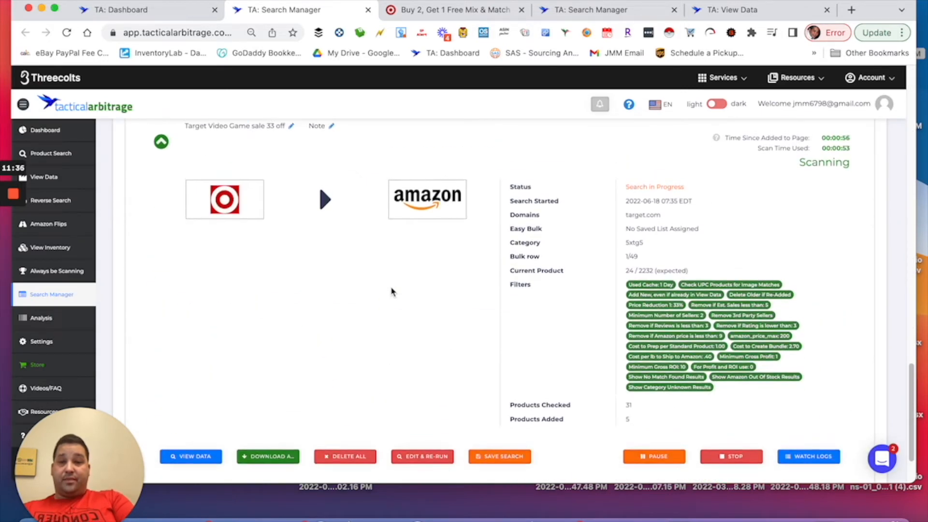
scroll(391, 291, "up", 1)
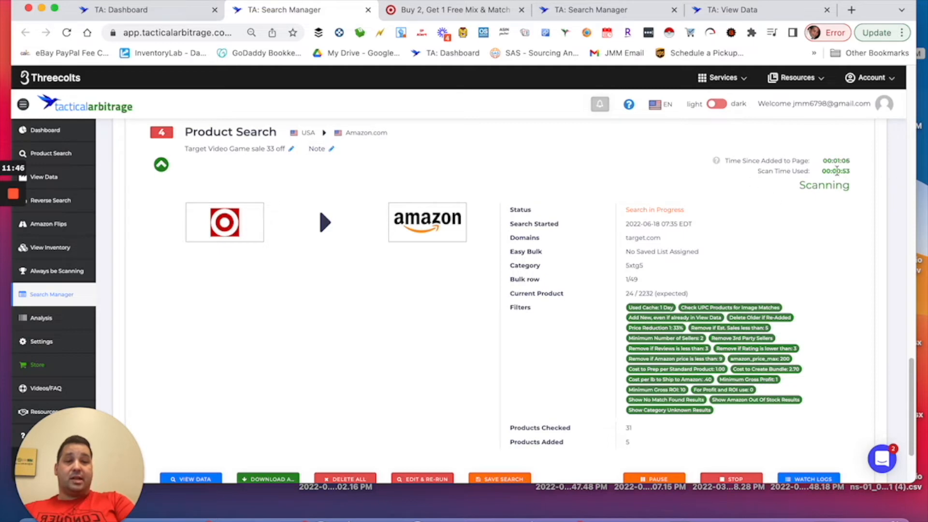
scroll(532, 284, "down", 3)
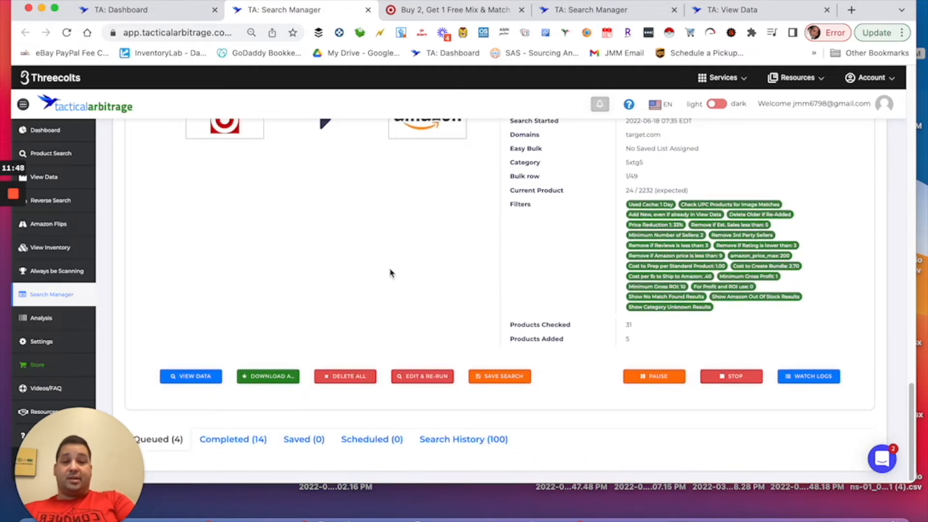
Step: Look through the other queued searches and check the progress of the Target video game search again
scroll(396, 218, "up", 1)
scroll(387, 198, "down", 6)
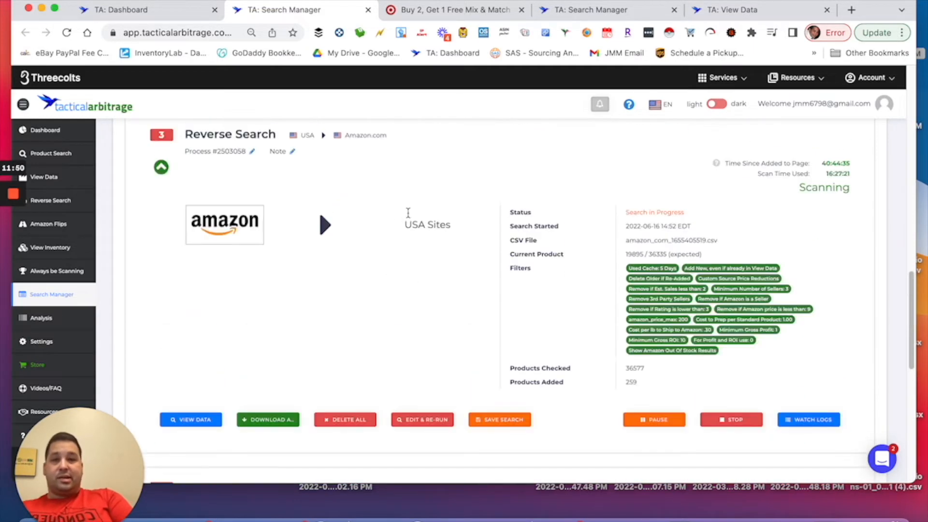
scroll(396, 207, "up", 2)
scroll(390, 238, "up", 15)
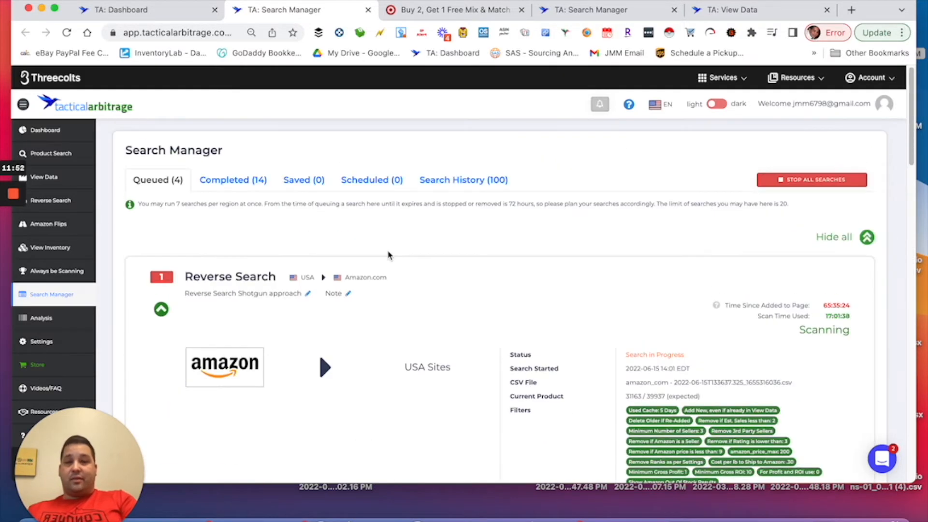
scroll(451, 283, "down", 20)
scroll(454, 261, "down", 4)
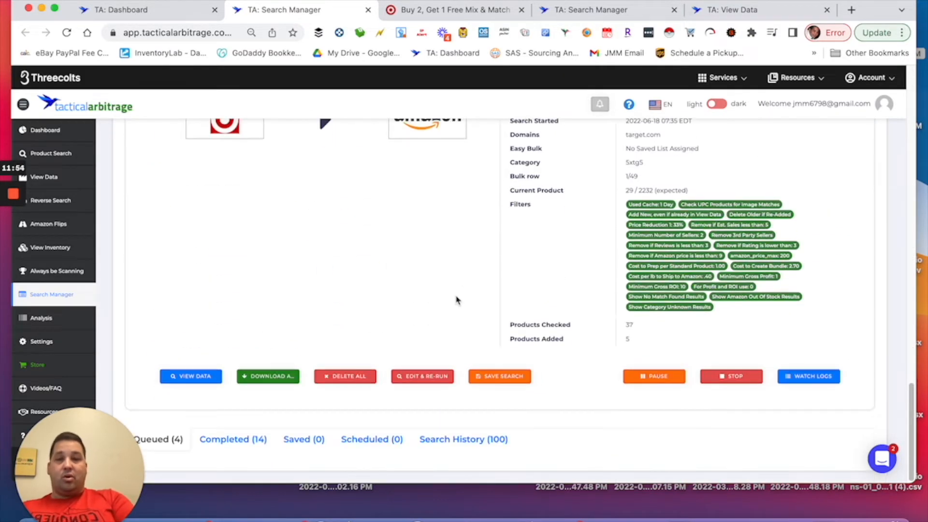
scroll(456, 298, "up", 1)
scroll(456, 299, "up", 3)
scroll(458, 300, "down", 2)
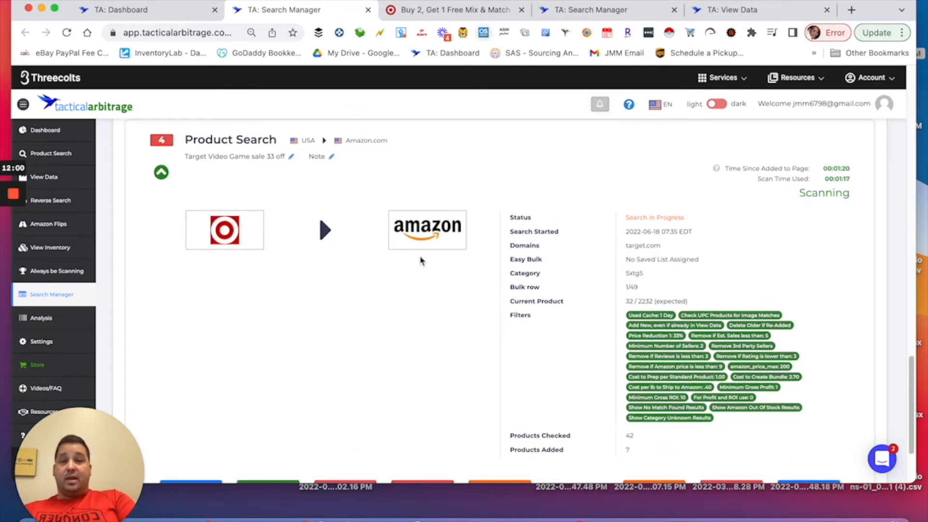
Step: Show the completed searches and find the product search named video game 33 off target
scroll(530, 238, "up", 20)
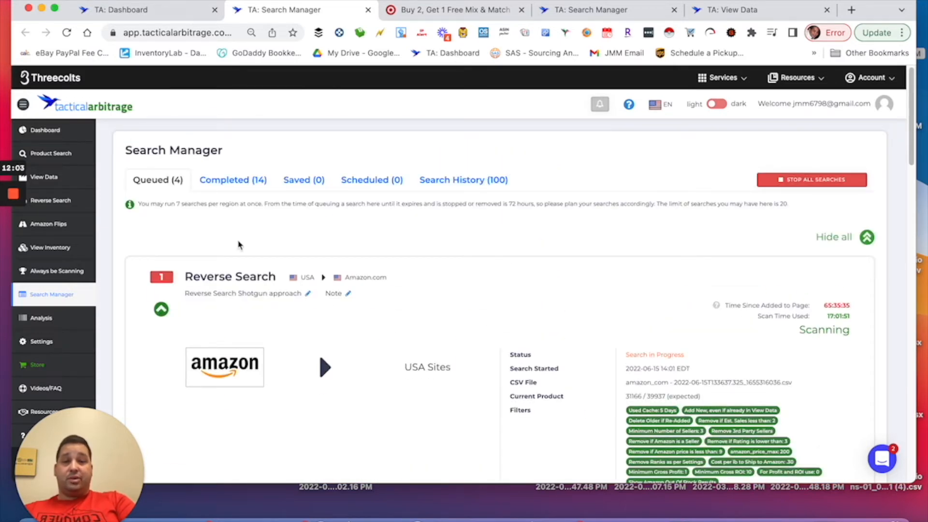
left_click(232, 180)
scroll(305, 230, "down", 20)
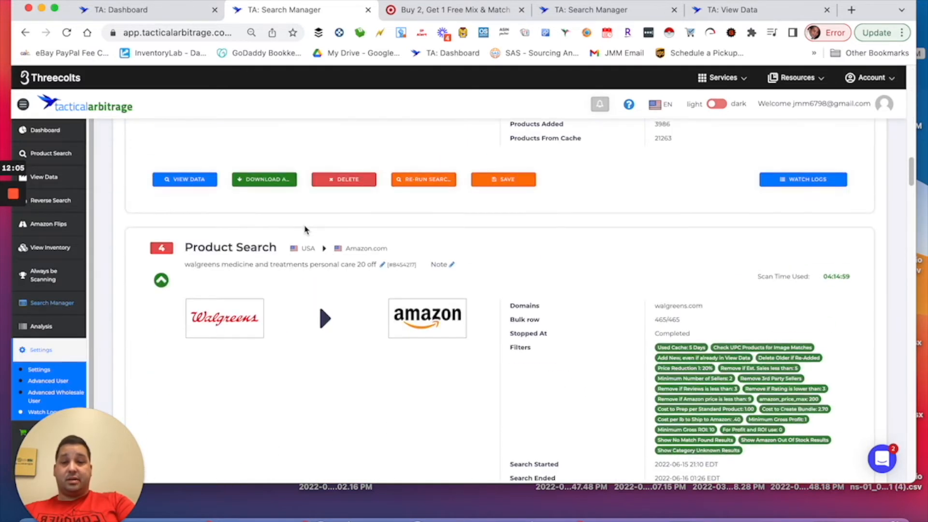
scroll(305, 230, "down", 6)
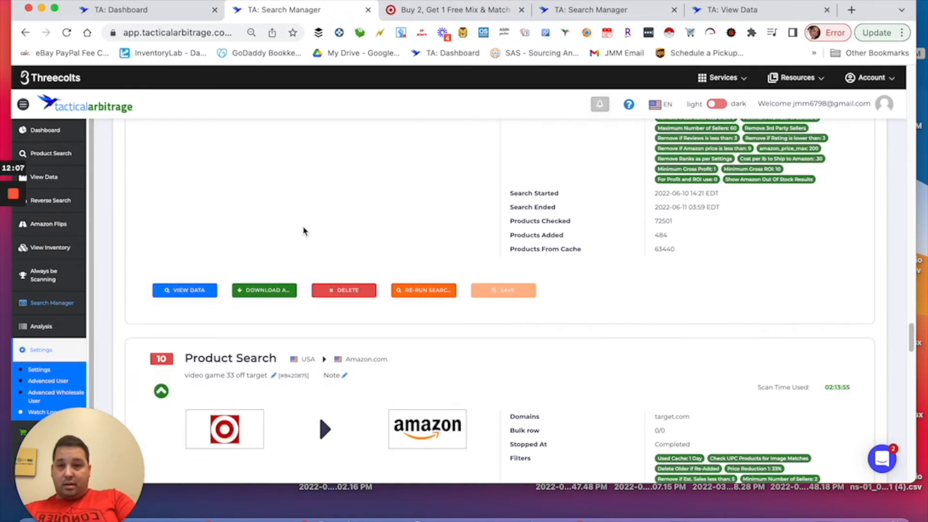
scroll(304, 230, "down", 4)
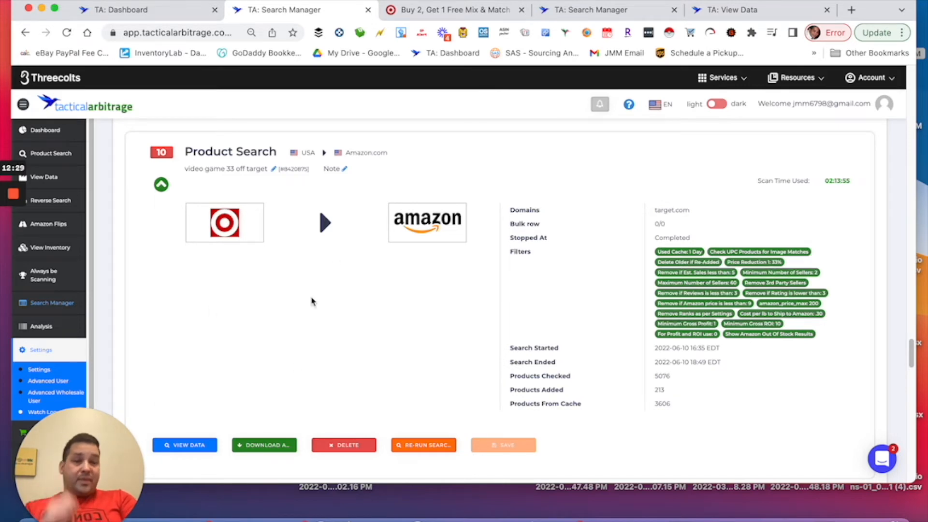
Step: Open the product data of the completed video game 33 off target search and dismiss the column filters notice
left_click(186, 444)
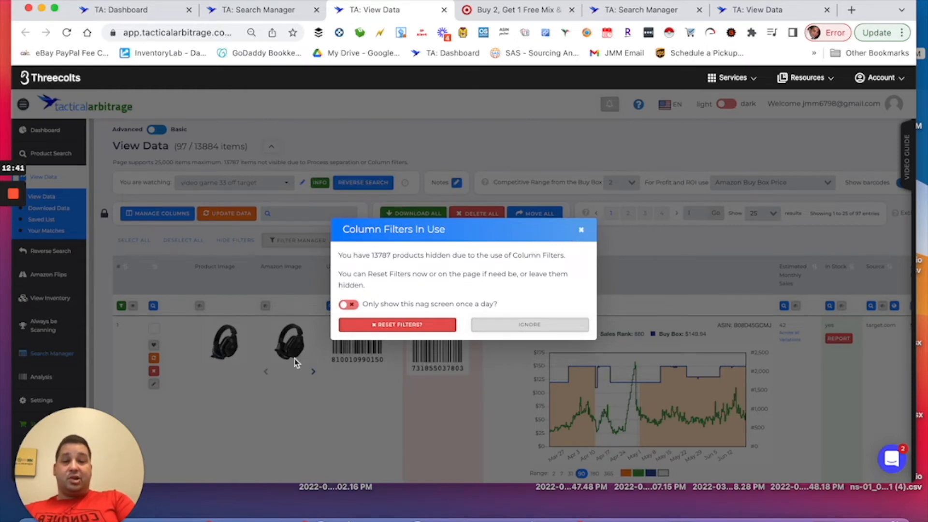
left_click(580, 230)
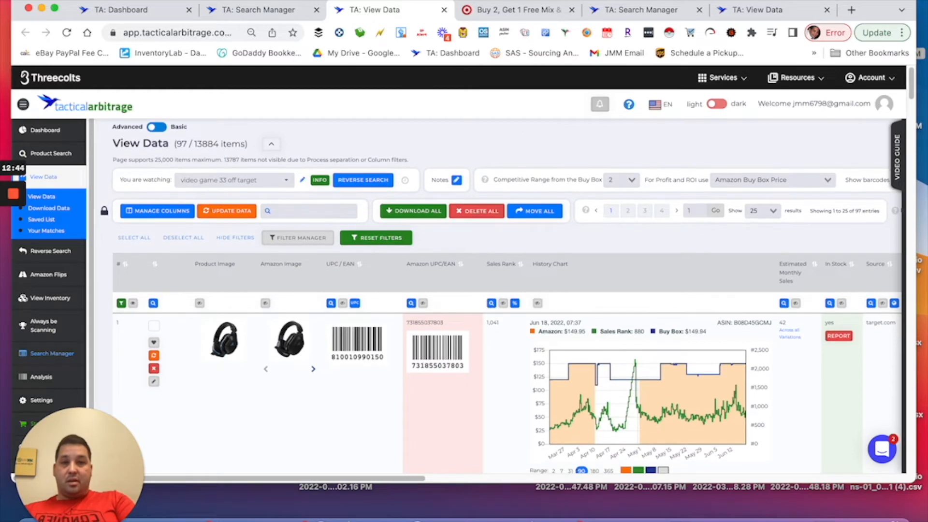
scroll(473, 228, "down", 4)
scroll(430, 270, "up", 1)
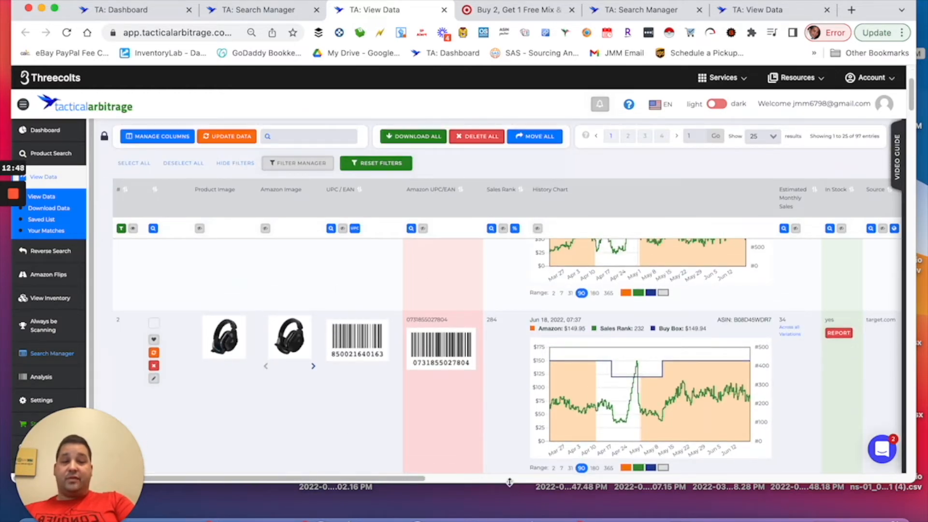
Step: Extend the browser window's height and look over the first headset rows and controls of the View Data page
left_click_drag(506, 482, 504, 498)
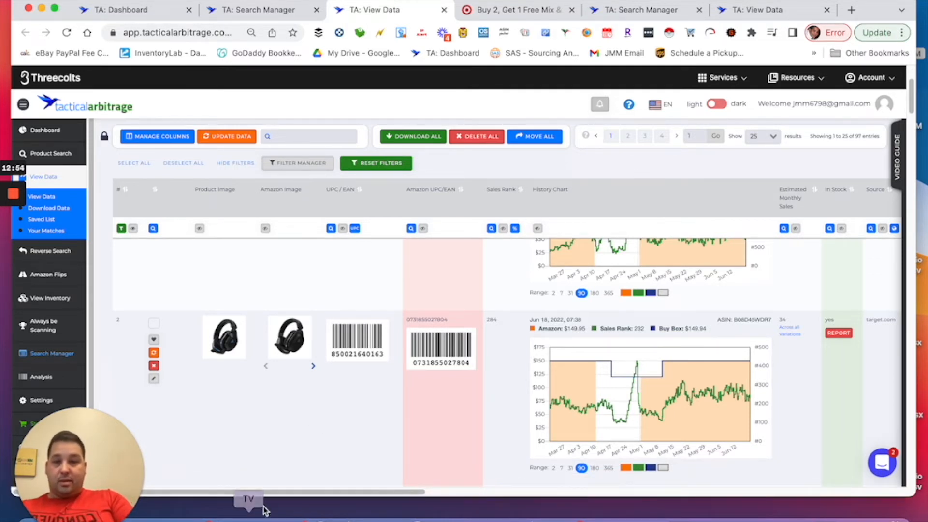
left_click_drag(260, 495, 205, 497)
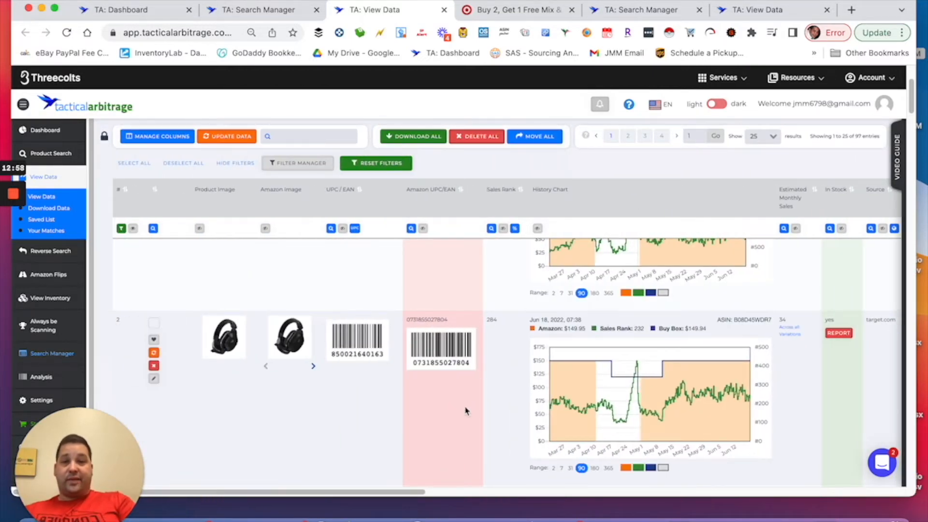
scroll(443, 414, "up", 5)
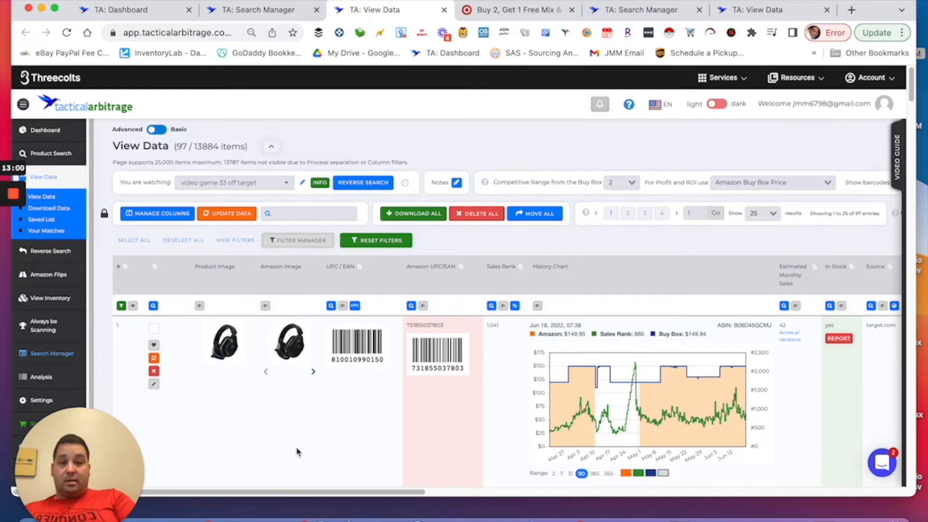
scroll(298, 443, "down", 5)
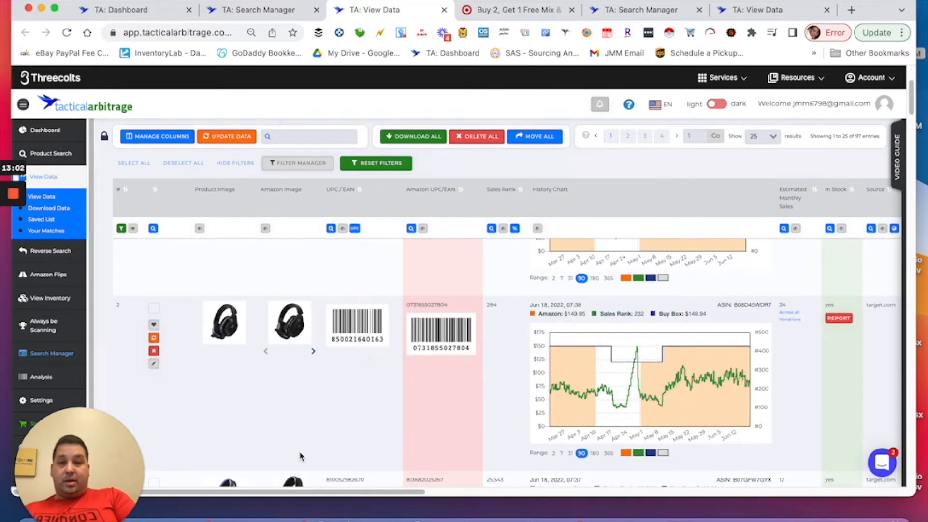
scroll(379, 321, "up", 5)
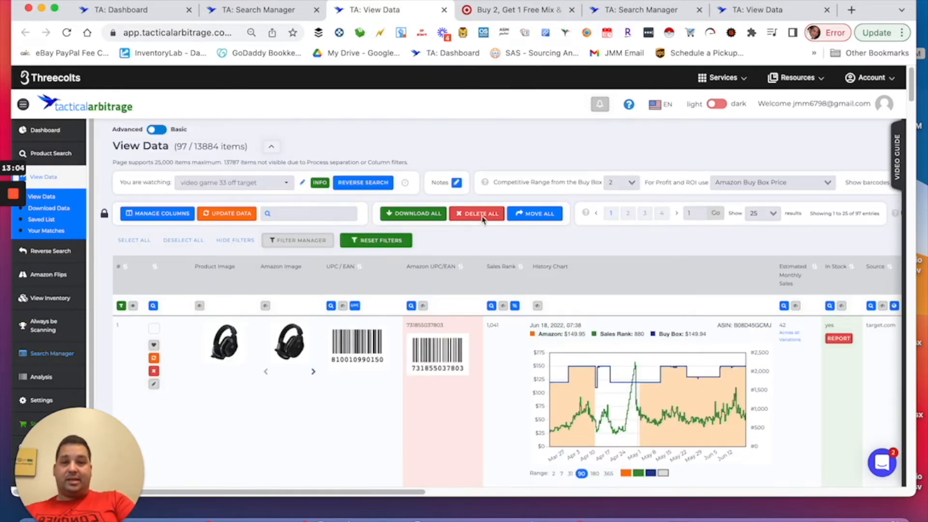
scroll(371, 417, "down", 1)
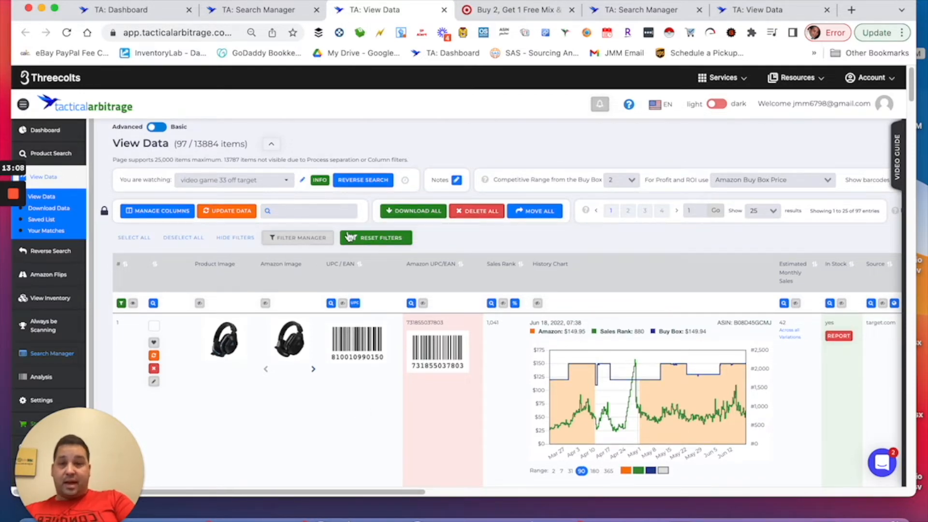
Step: View the Filter Manager's criteria and close it, and look through the list of columns in Manage Columns
left_click(288, 242)
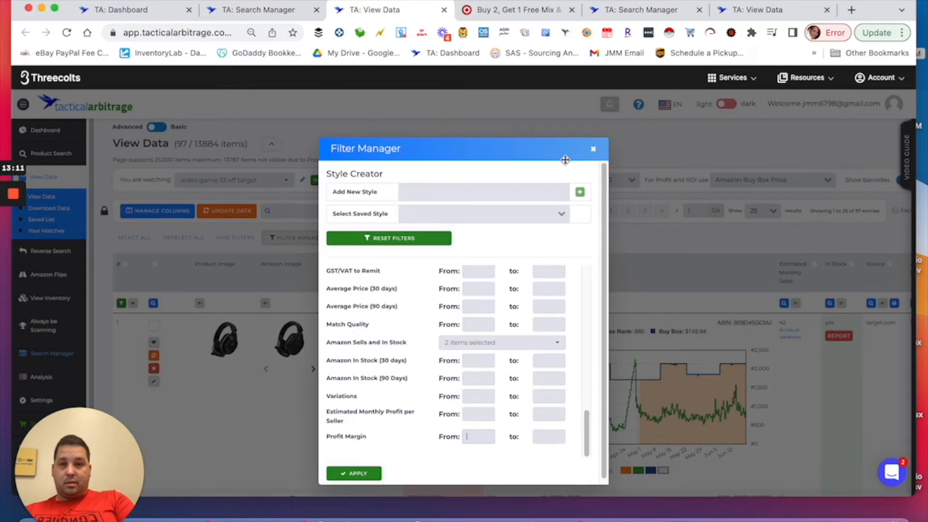
left_click(592, 149)
left_click(170, 210)
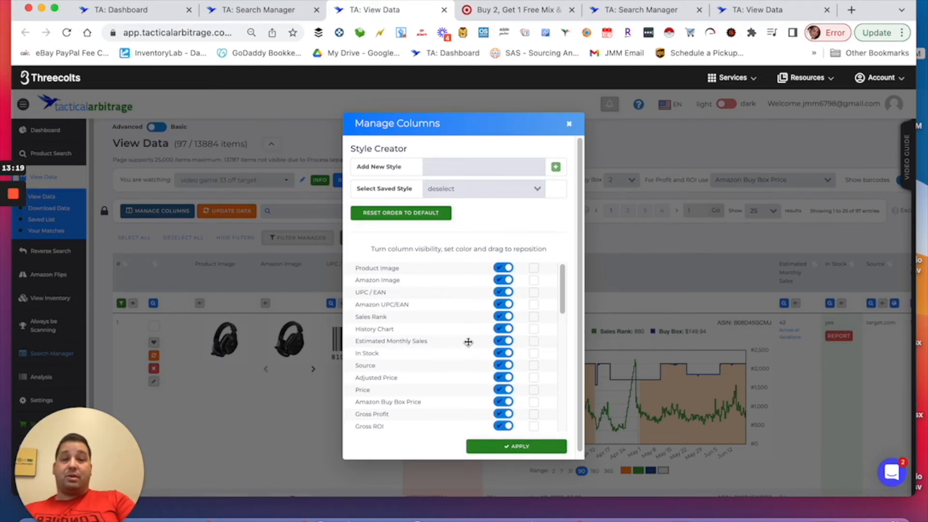
scroll(447, 336, "down", 10)
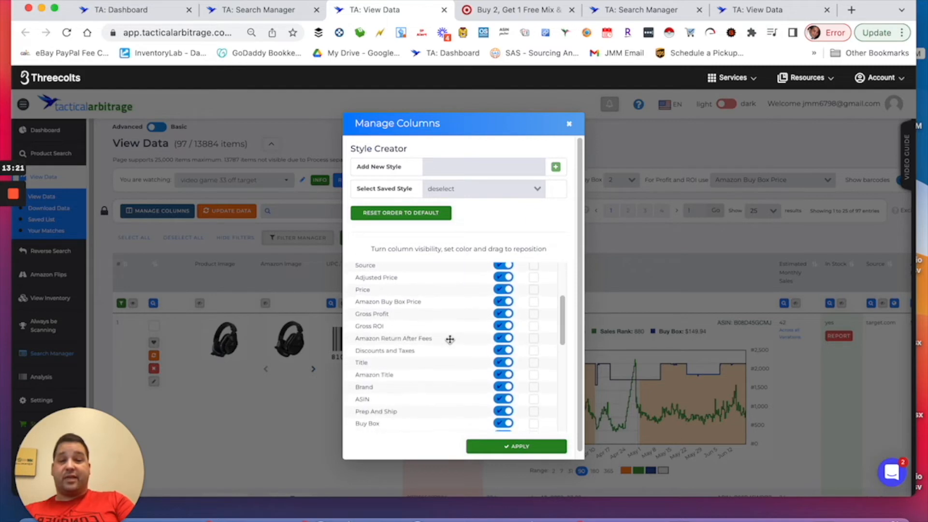
scroll(448, 338, "down", 5)
scroll(449, 339, "up", 15)
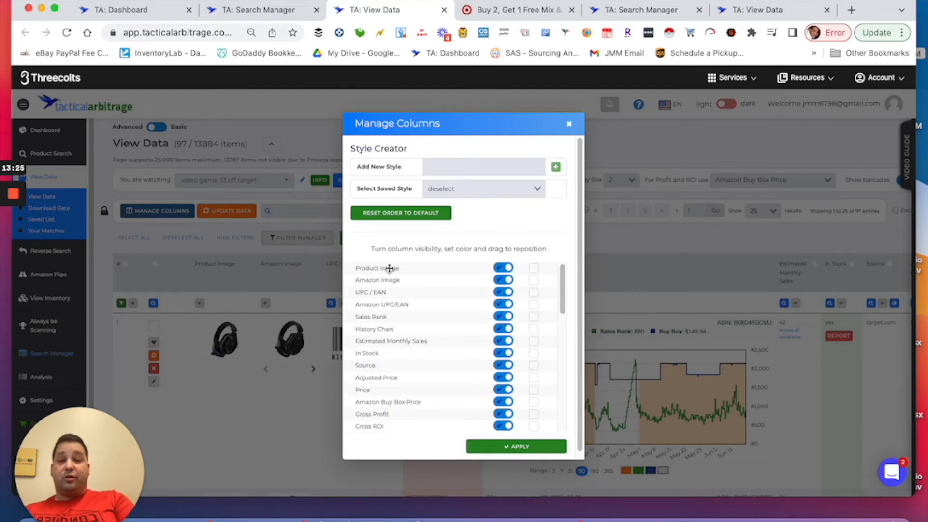
Step: Move the Product Image column below Amazon Image, return it to first place and close the column manager
left_click_drag(392, 268, 394, 280)
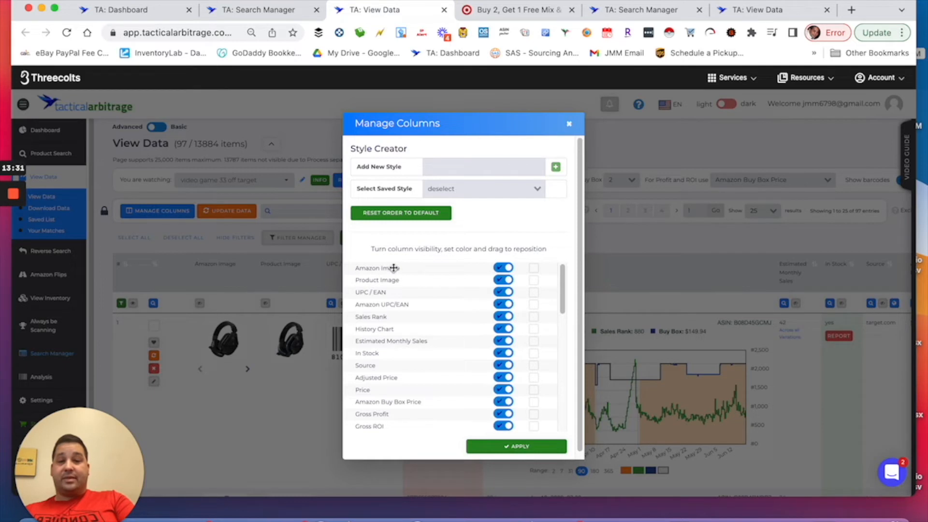
left_click_drag(390, 282, 393, 265)
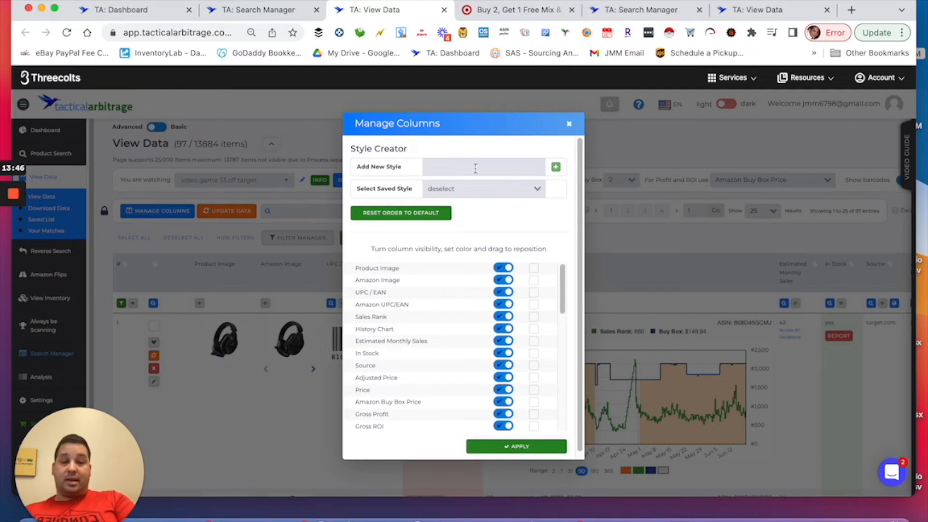
left_click(569, 124)
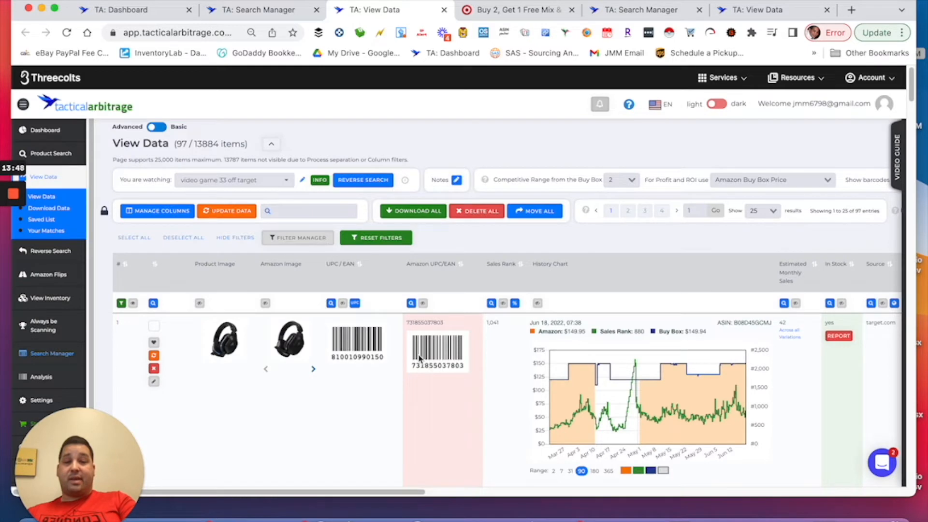
Step: Compare the enlarged product and Amazon images of the first two headset results
scroll(419, 358, "down", 1)
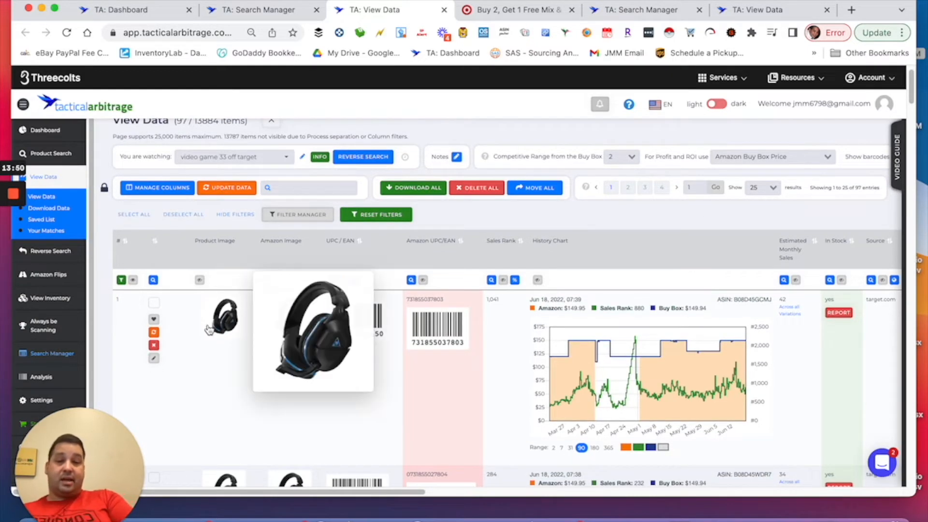
mouse_move(226, 330)
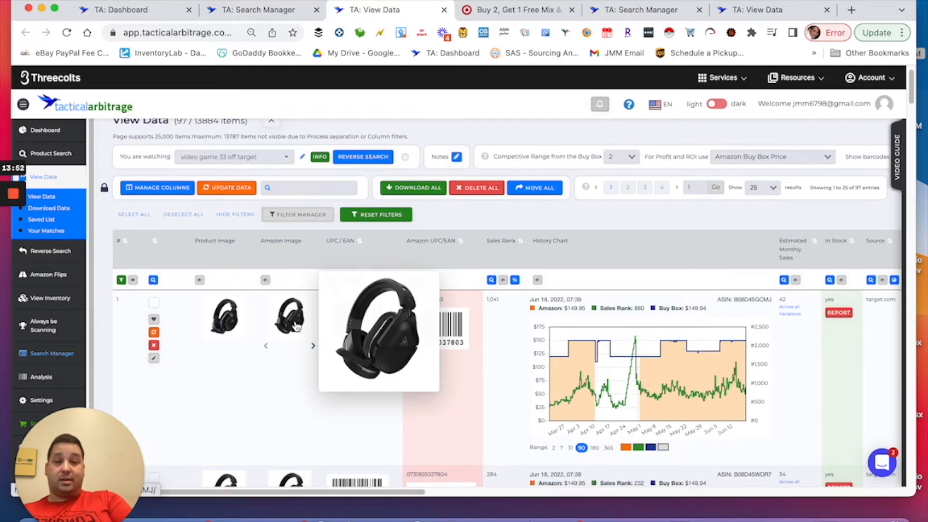
mouse_move(292, 321)
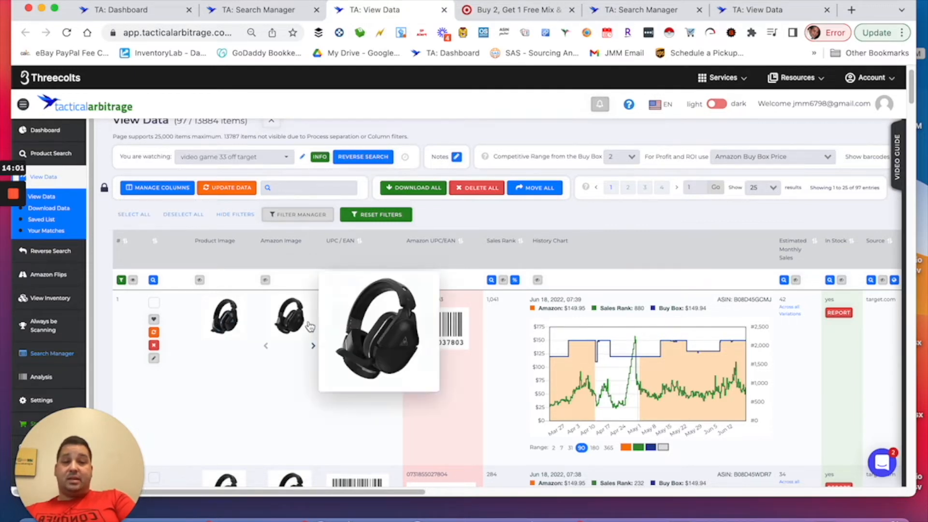
scroll(482, 346, "down", 3)
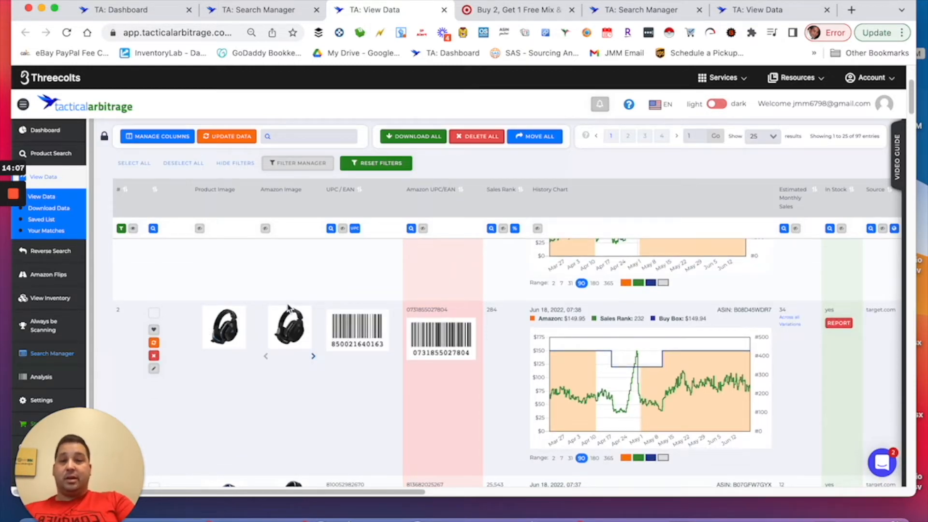
mouse_move(300, 339)
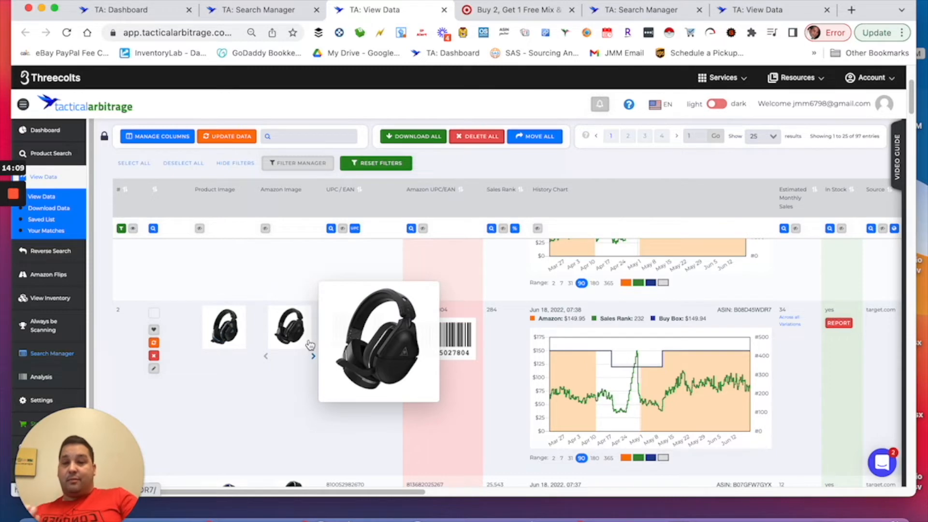
Step: Look through result rows 3 to 9, comparing their product and Amazon images, barcodes and history charts
scroll(305, 346, "down", 5)
scroll(305, 341, "up", 1)
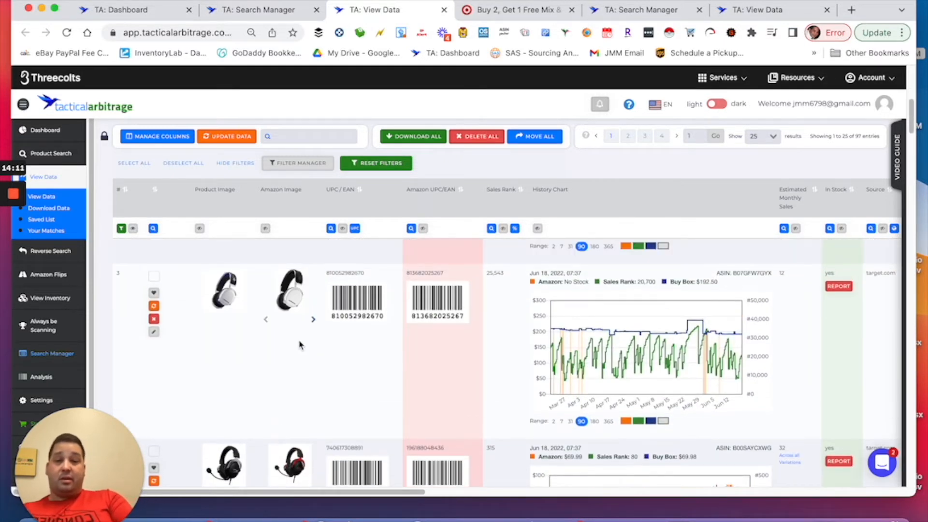
scroll(278, 353, "down", 6)
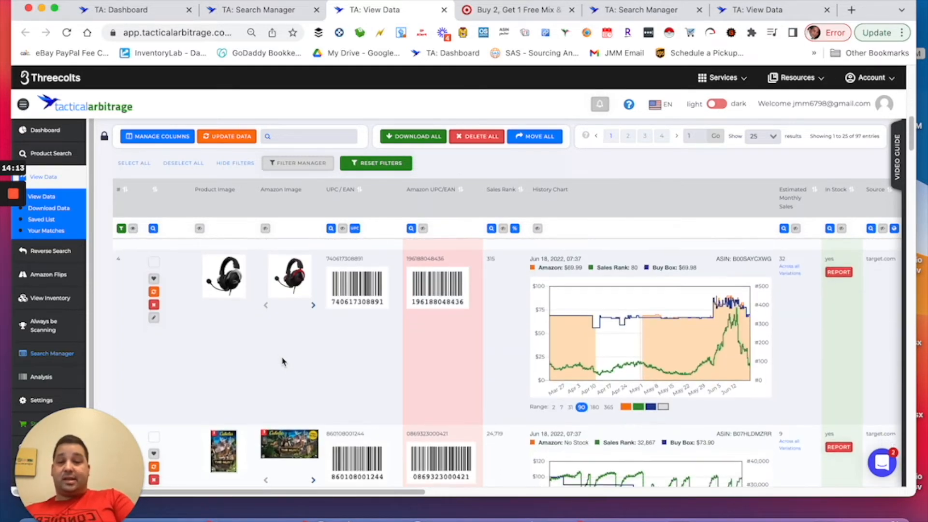
scroll(285, 361, "down", 5)
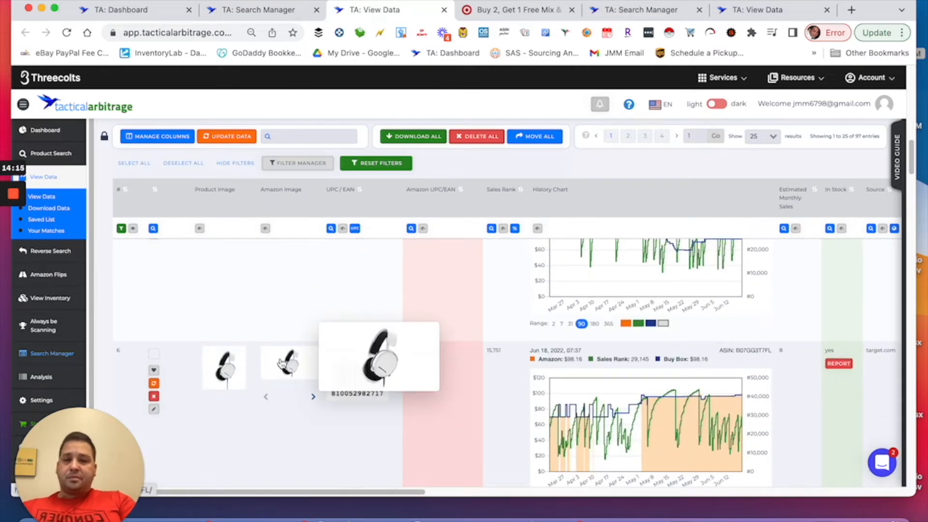
scroll(261, 372, "down", 4)
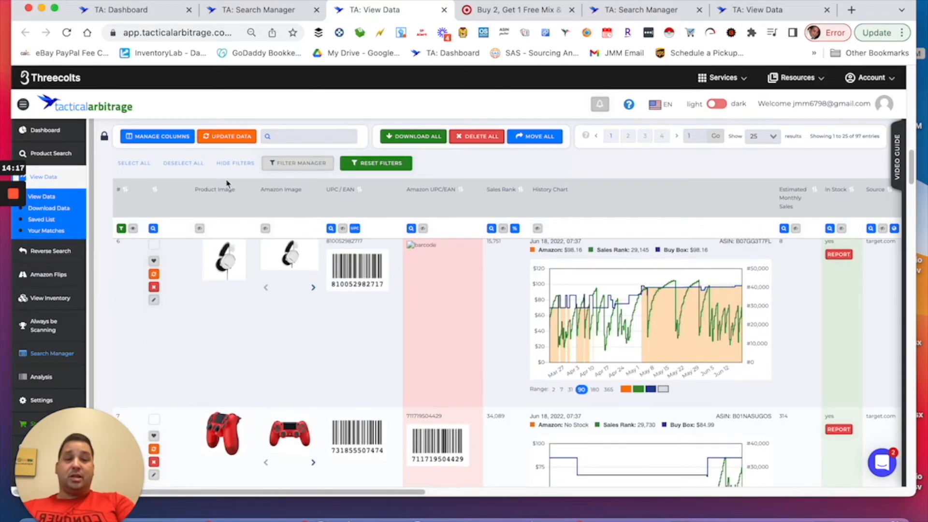
scroll(365, 325, "up", 5)
scroll(341, 325, "down", 13)
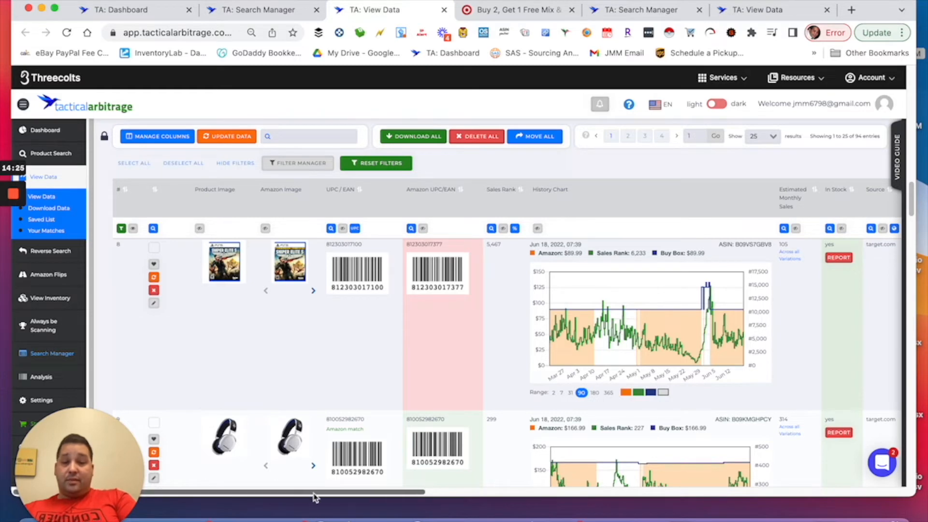
scroll(208, 236, "up", 1)
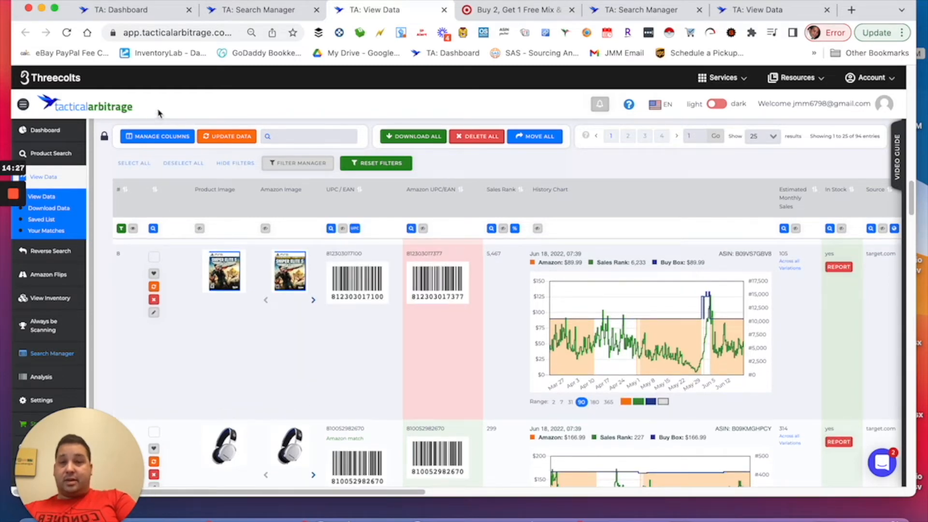
Step: Reopen the column manager and skim the full list of available columns down to Profit Margin
left_click(154, 137)
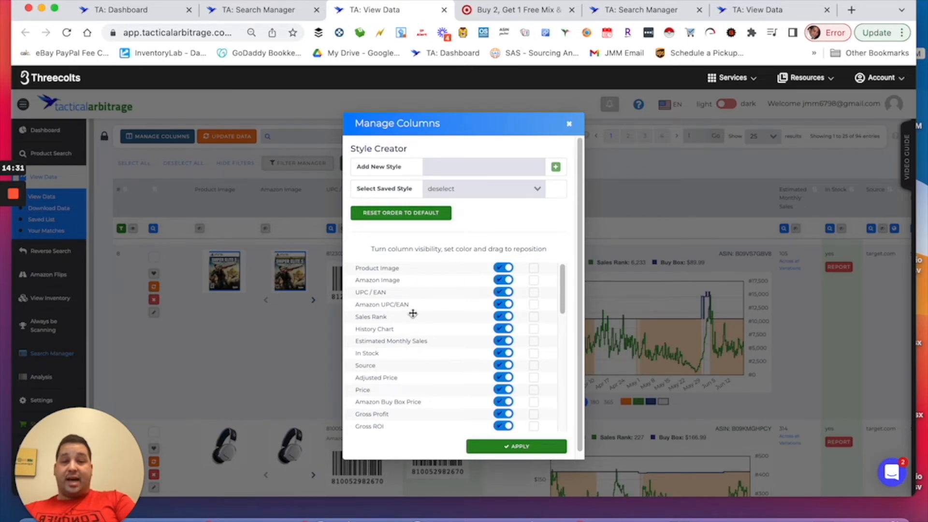
scroll(410, 314, "down", 10)
scroll(408, 316, "down", 5)
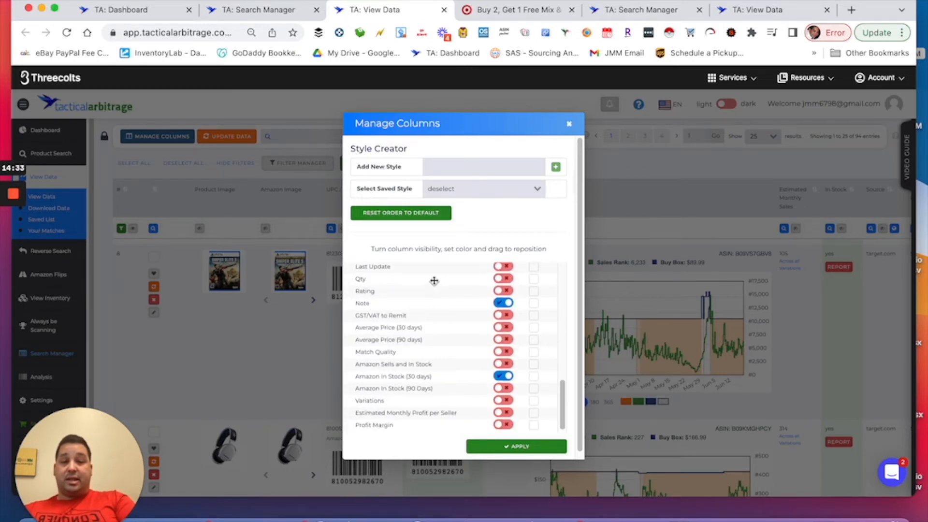
scroll(400, 347, "up", 15)
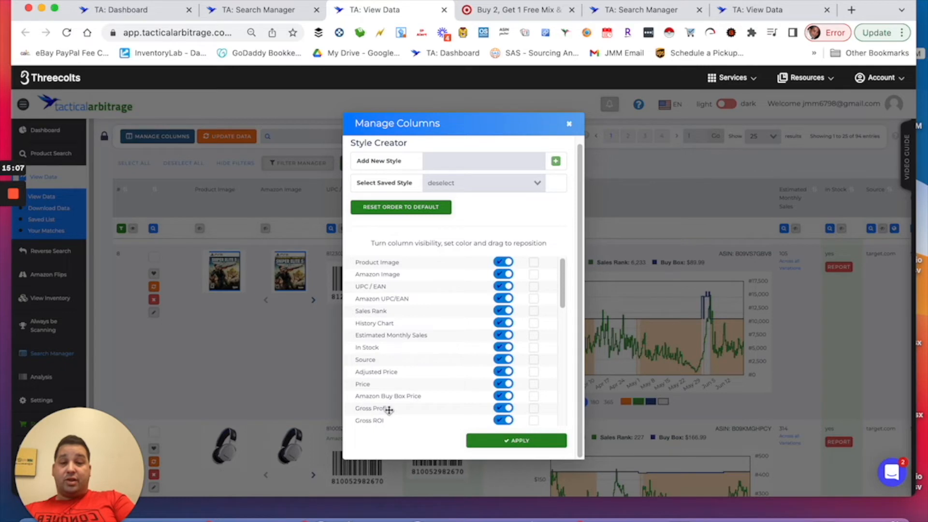
Step: Examine which data columns are switched on or off, going from Product Image through Profit Margin
scroll(430, 390, "down", 2)
scroll(428, 389, "down", 3)
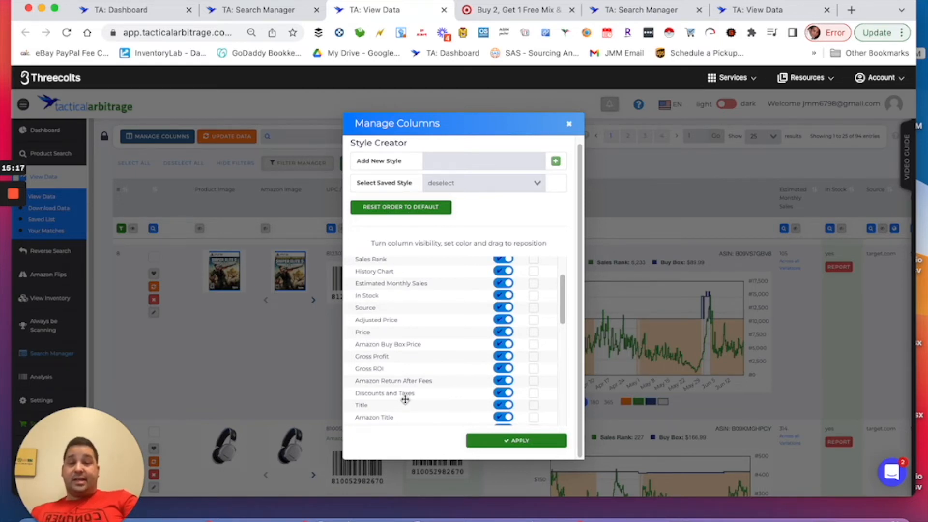
scroll(404, 394, "down", 2)
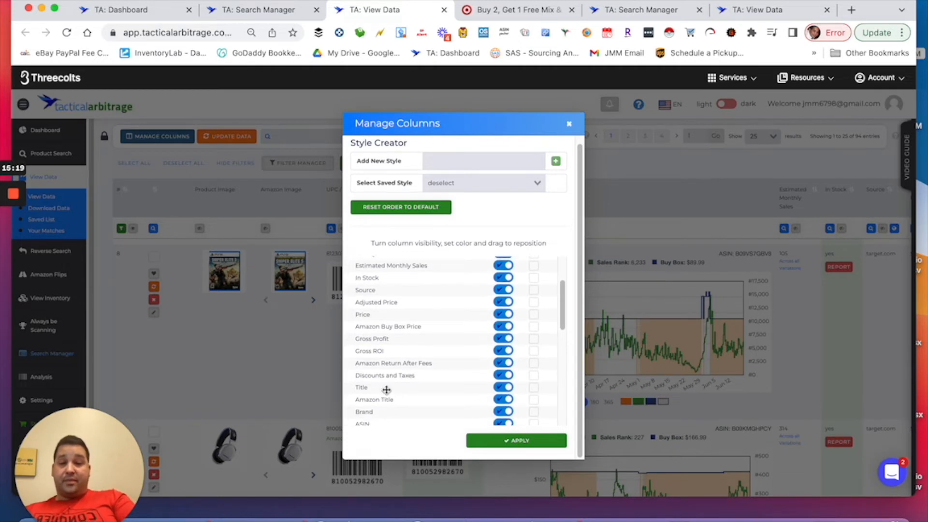
scroll(416, 390, "down", 5)
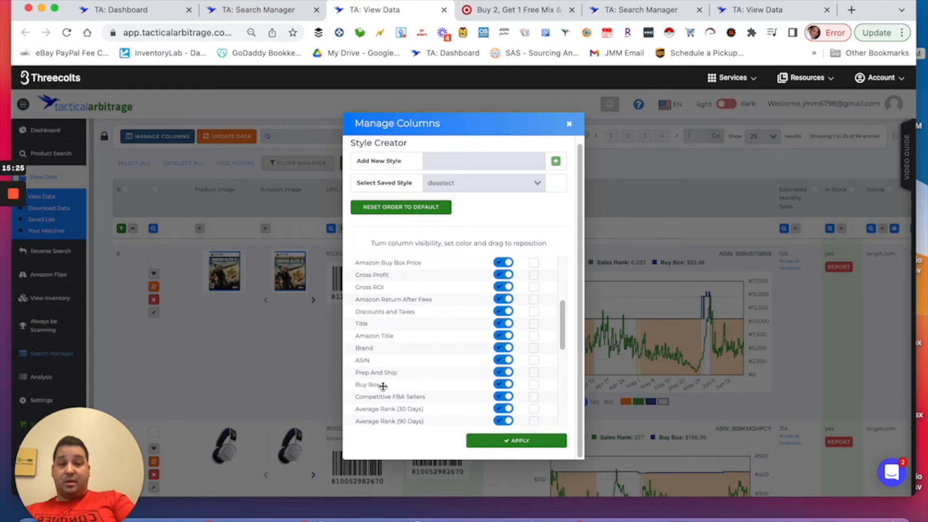
scroll(399, 416, "down", 3)
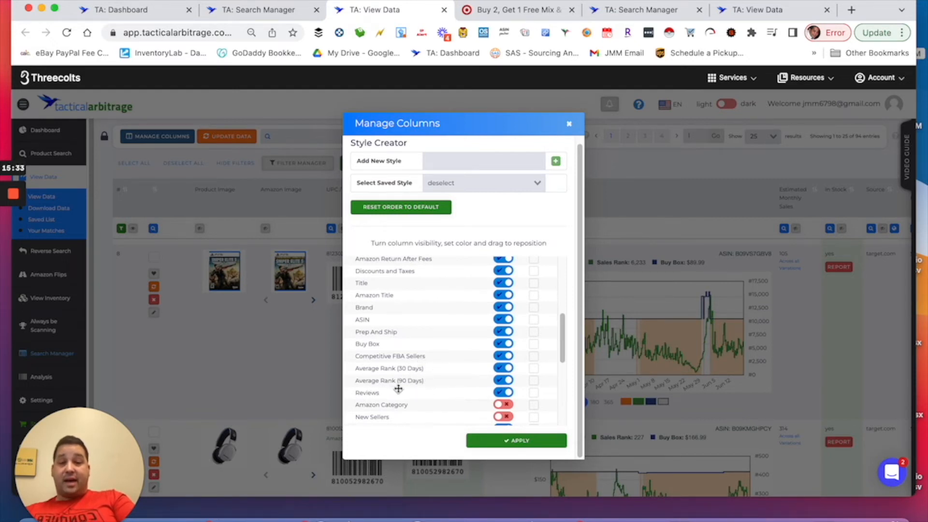
scroll(417, 385, "down", 3)
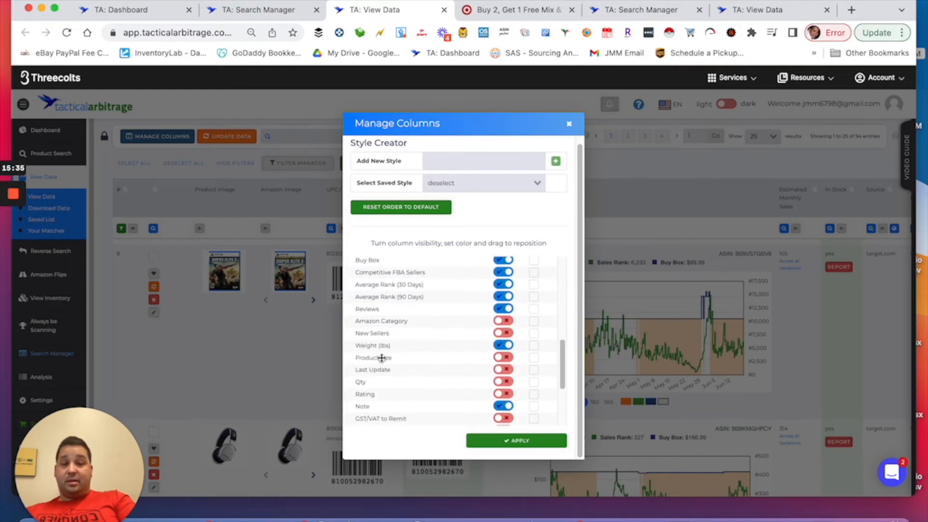
scroll(374, 370, "down", 2)
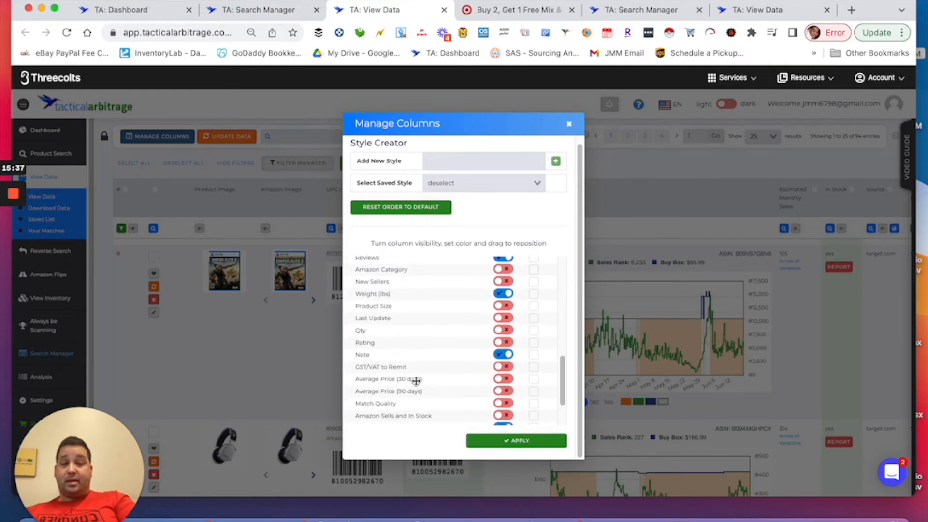
scroll(435, 357, "down", 3)
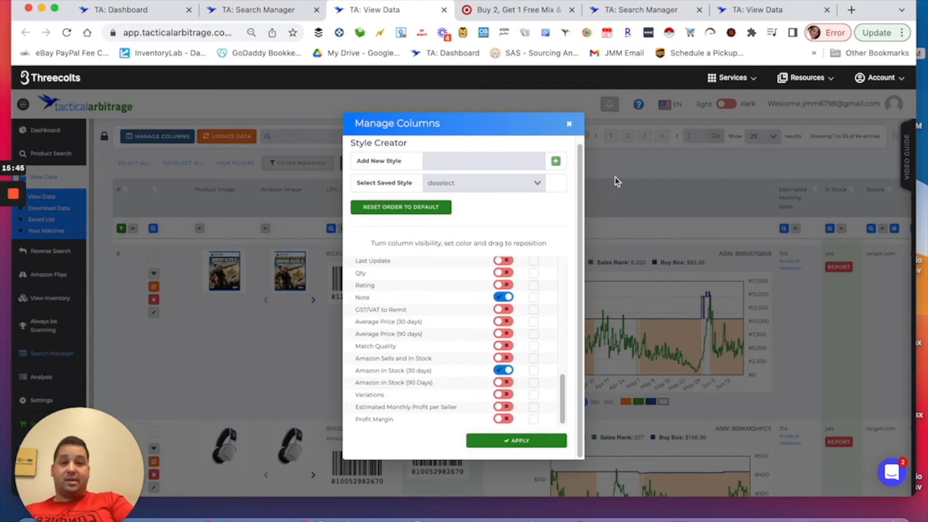
Step: Skim the enabled and disabled columns once more and close the column manager without applying changes
scroll(447, 307, "up", 10)
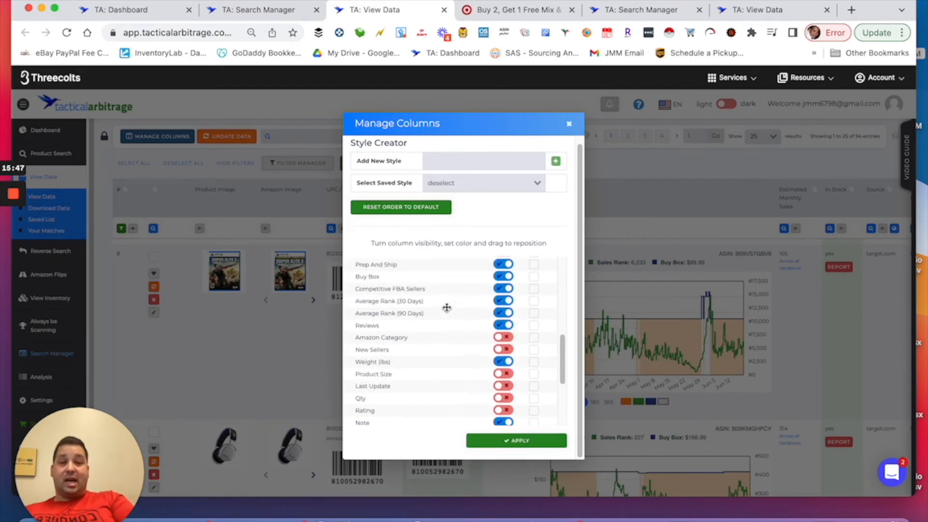
scroll(447, 307, "up", 1)
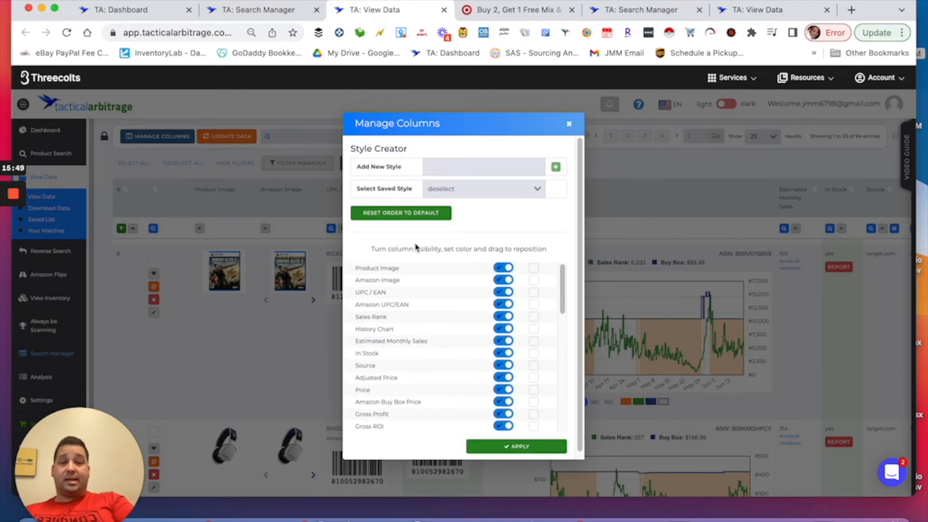
scroll(421, 384, "down", 5)
scroll(421, 386, "down", 6)
scroll(422, 394, "up", 10)
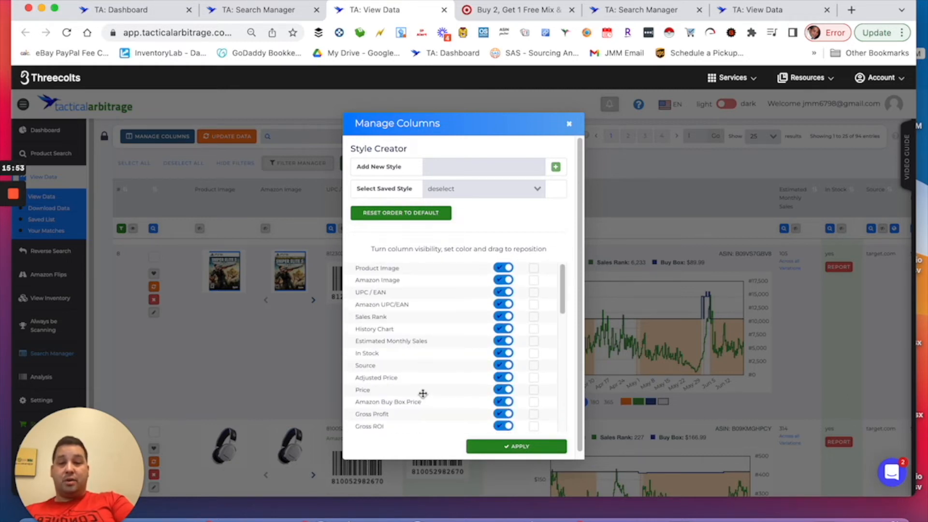
left_click(571, 124)
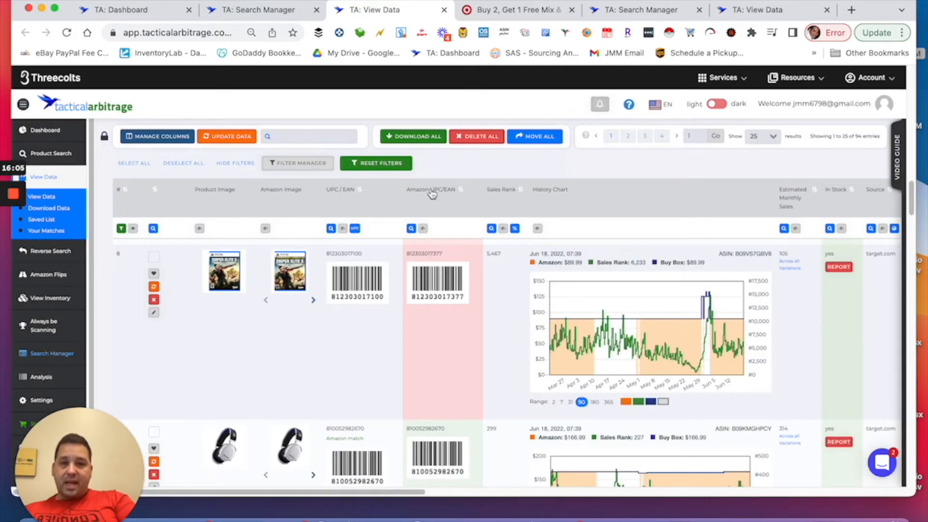
Step: Compare the product image with the Amazon image for the white headset in row 9
scroll(511, 322, "down", 3)
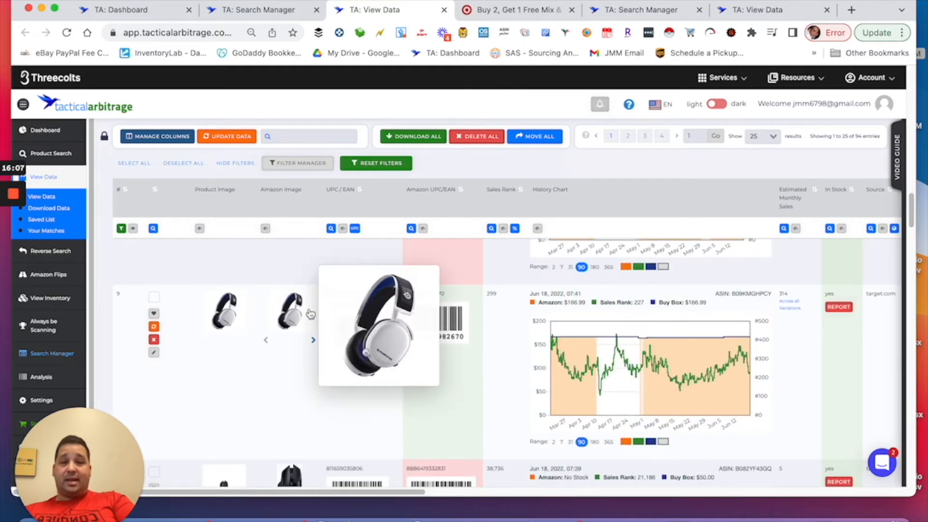
mouse_move(291, 318)
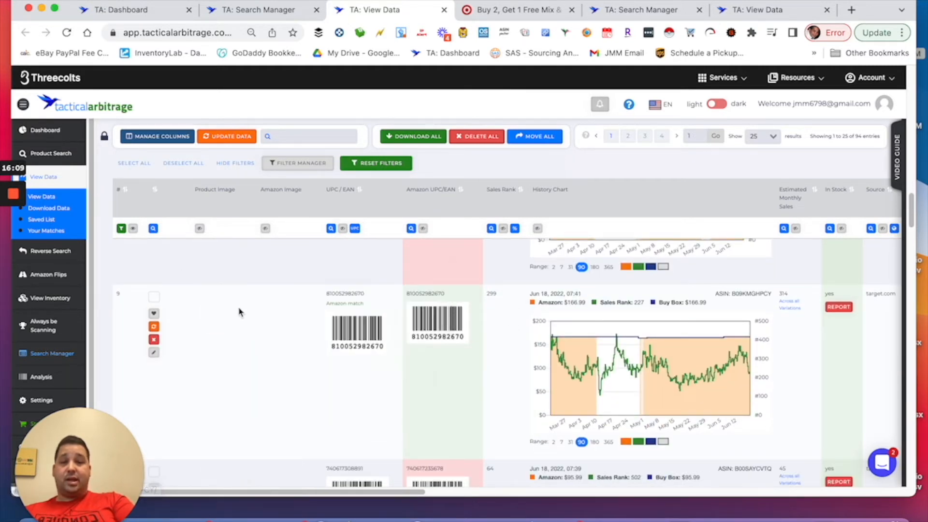
mouse_move(236, 312)
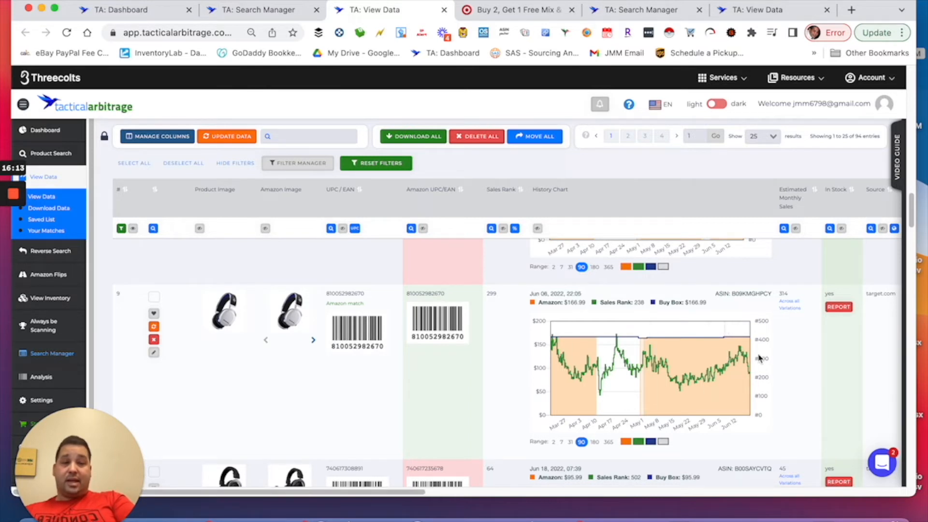
Step: Review the price, gross profit, ROI and discount columns for the white headset and the first results
left_click_drag(364, 491, 556, 486)
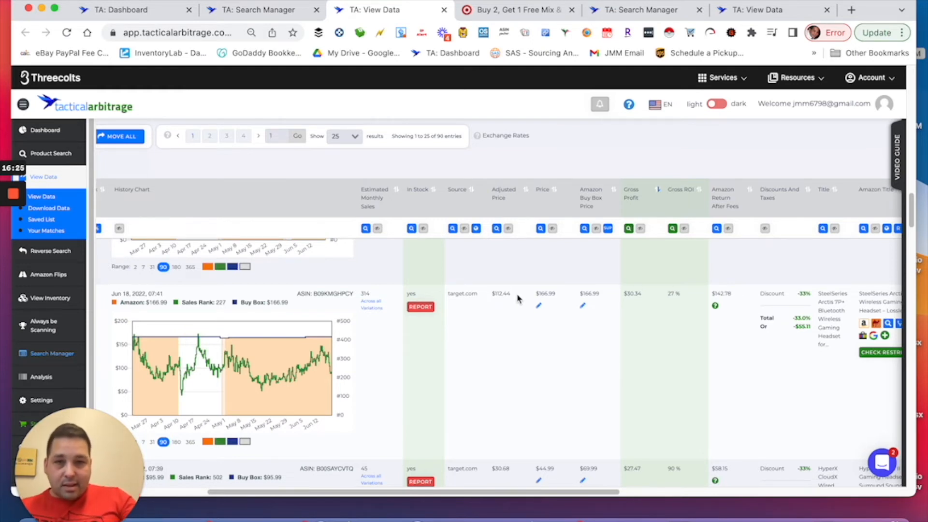
scroll(517, 307, "up", 1)
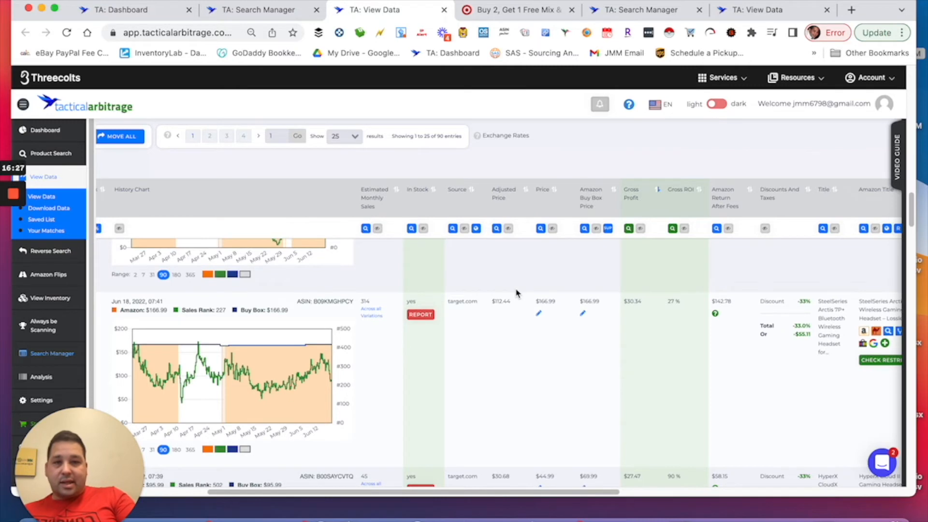
scroll(685, 245, "up", 10)
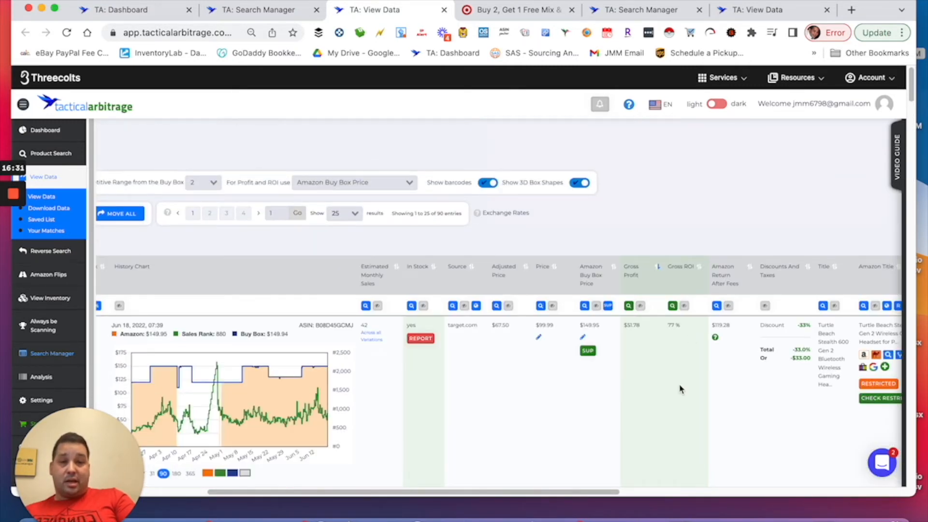
scroll(691, 377, "down", 3)
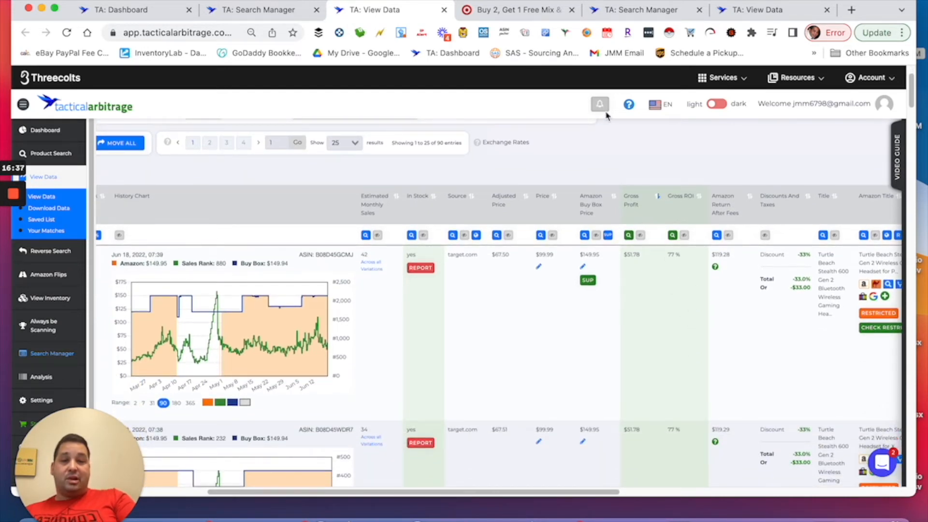
Step: Check the minimums set in the Gross ROI and Gross Profit column filters, closing both without changes
left_click(672, 235)
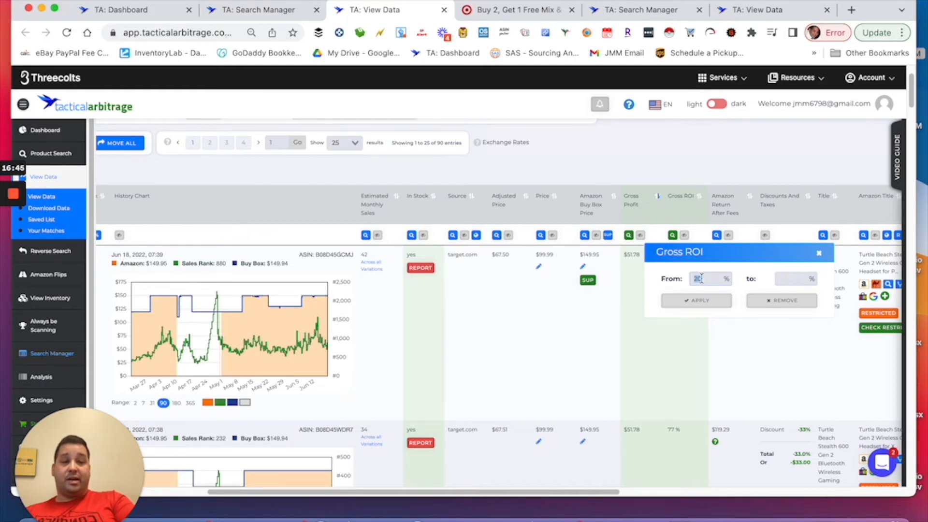
left_click(819, 253)
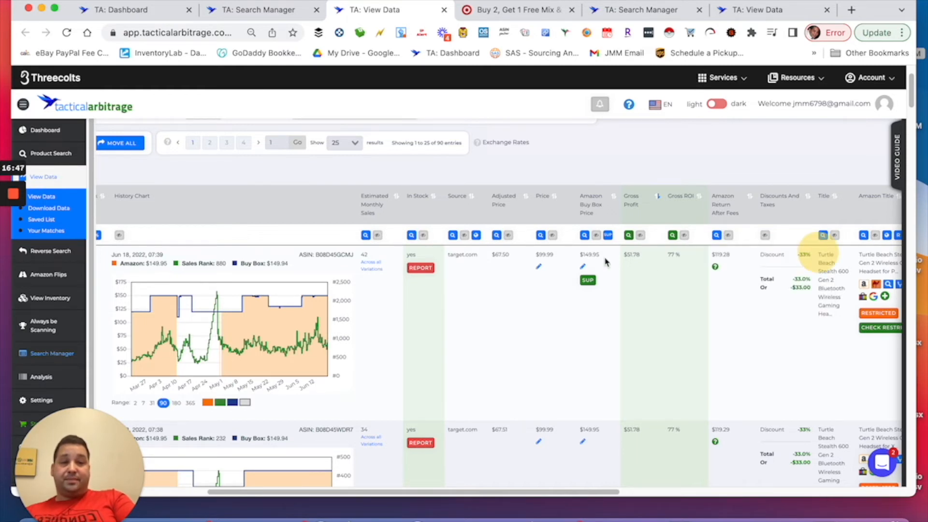
left_click(628, 236)
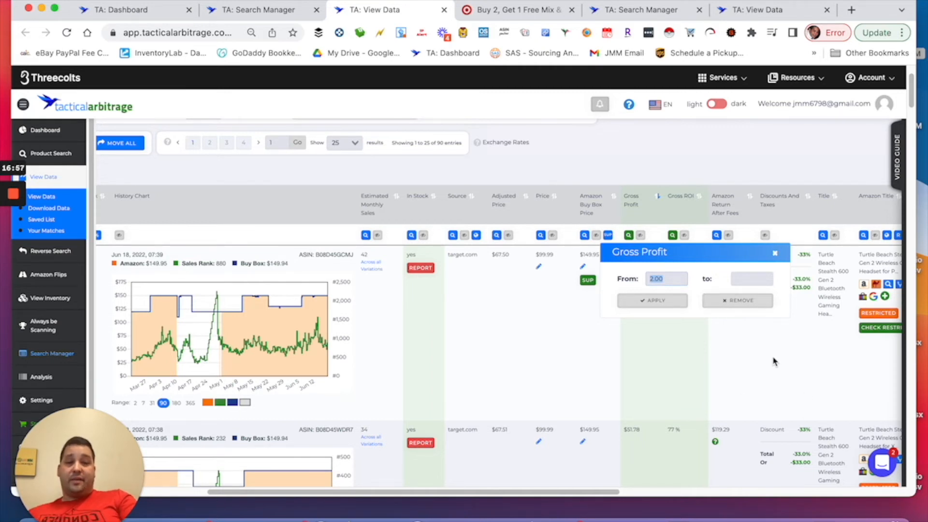
left_click(737, 362)
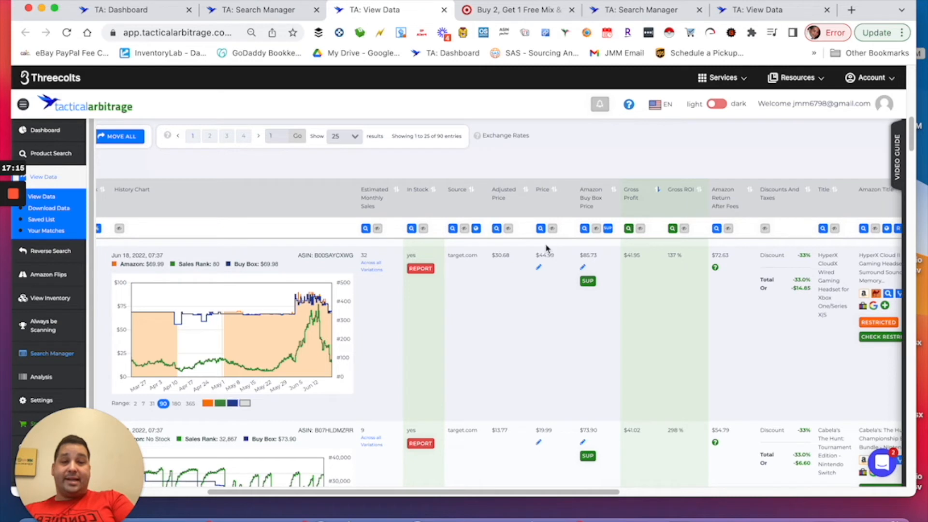
Step: Check the adjusted price of the HyperX CloudX headset and skim the product matches down to row 17
double_click(498, 255)
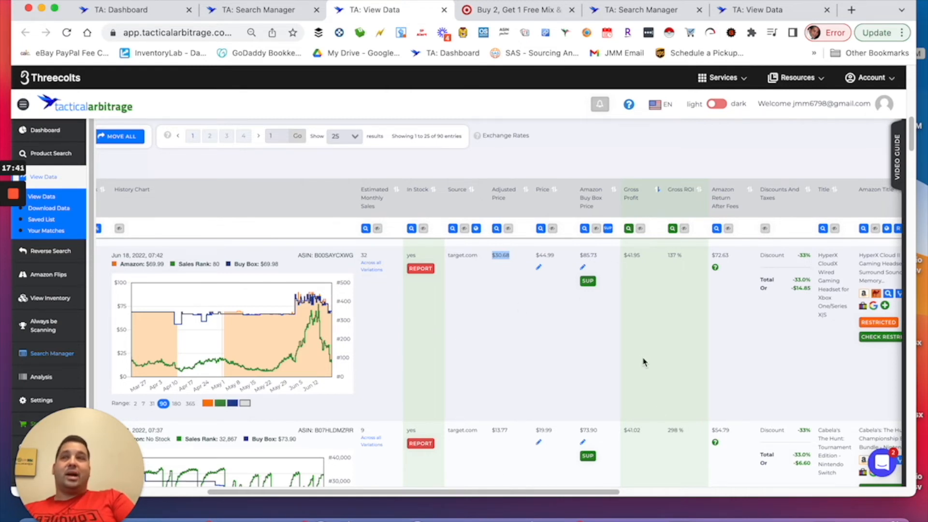
left_click_drag(433, 491, 178, 490)
scroll(394, 399, "down", 5)
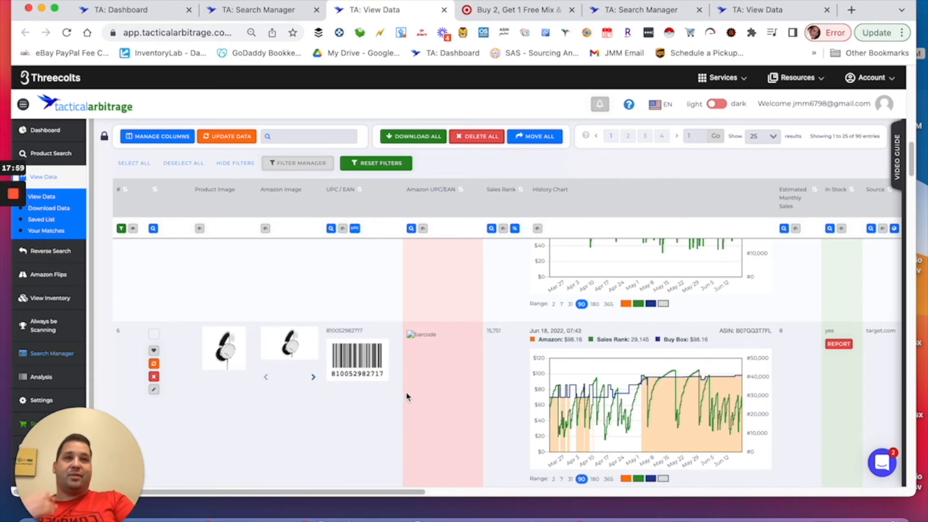
scroll(392, 413, "down", 10)
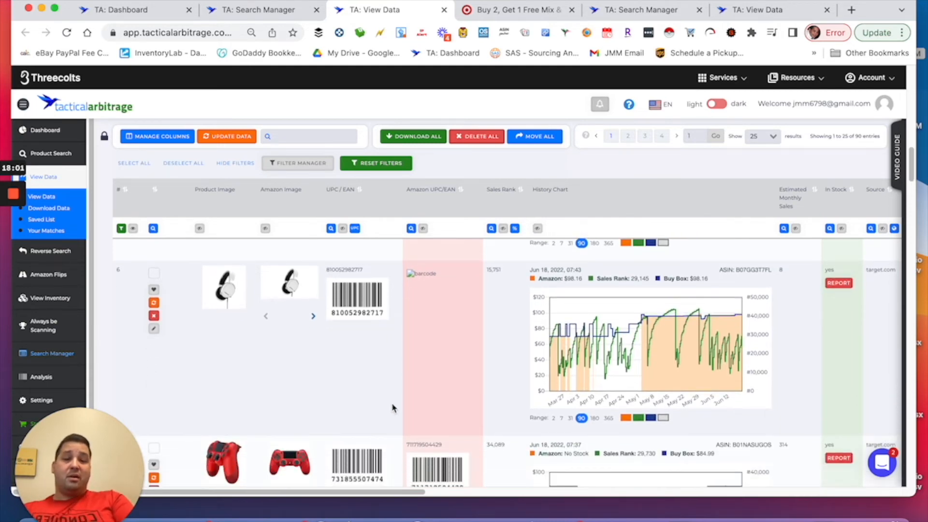
scroll(391, 410, "down", 12)
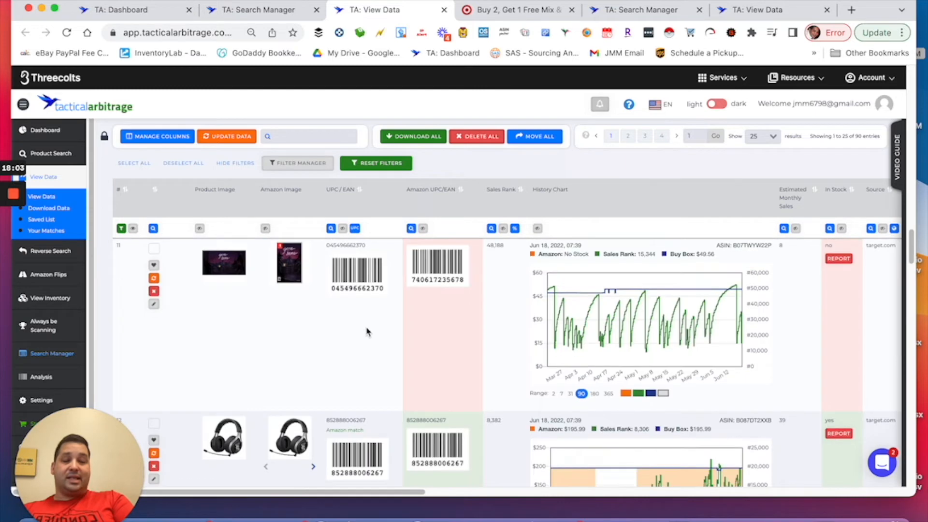
scroll(359, 368, "down", 5)
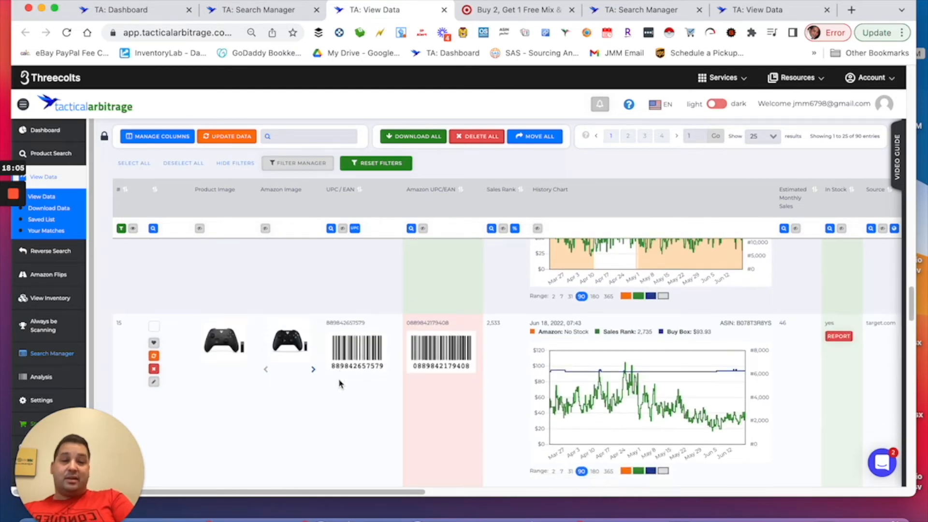
scroll(310, 394, "down", 6)
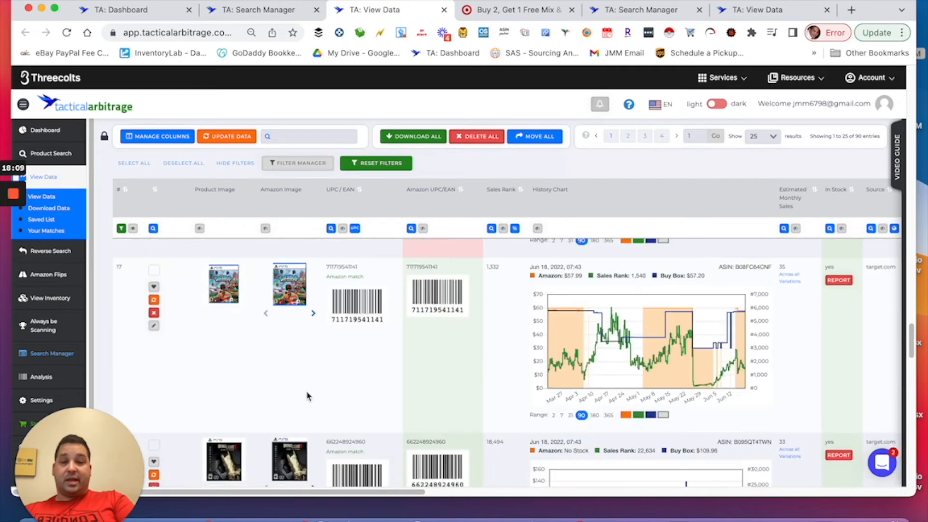
Step: Compare the enlarged product and Amazon images for the Sackboy PS5 game in row 17
scroll(307, 396, "up", 1)
mouse_move(288, 309)
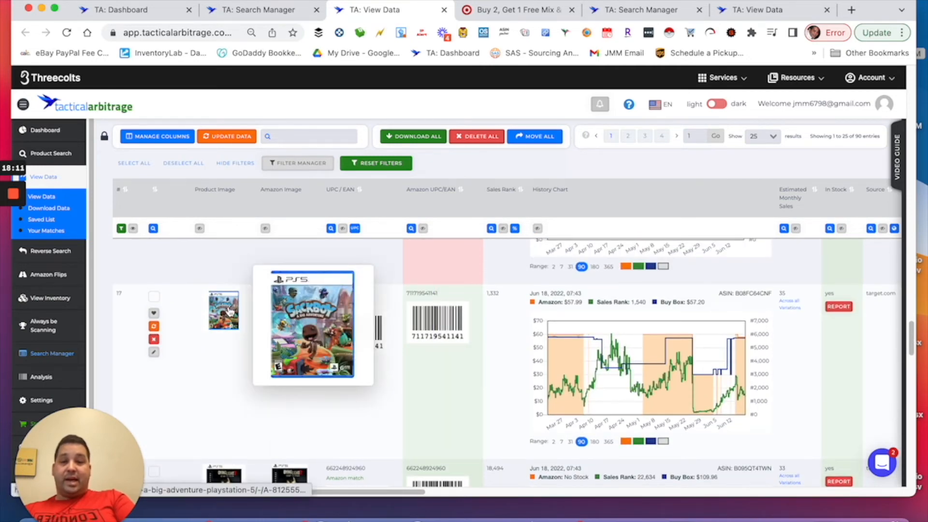
mouse_move(221, 318)
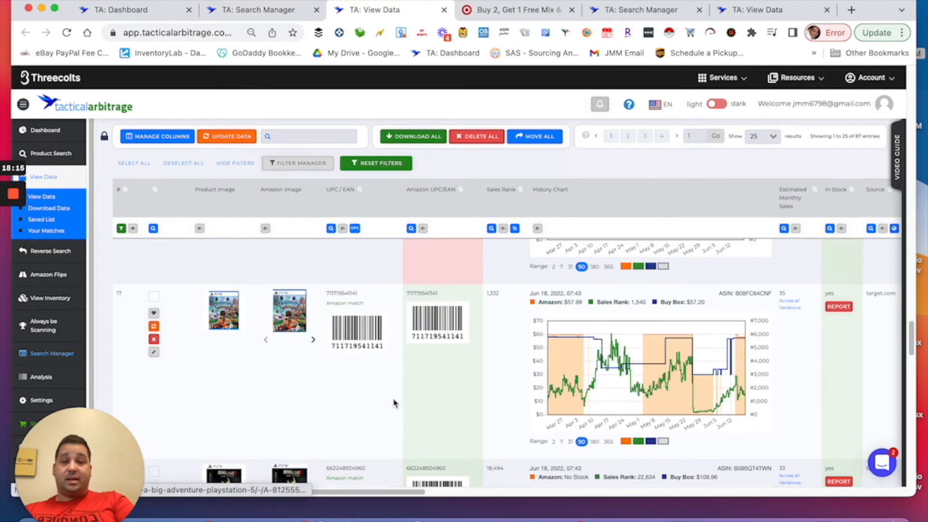
Step: Compare the product and Amazon images for Dying Light 2 Deluxe Edition in row 18 and open its Amazon listing
scroll(272, 399, "down", 3)
mouse_move(284, 340)
mouse_move(245, 335)
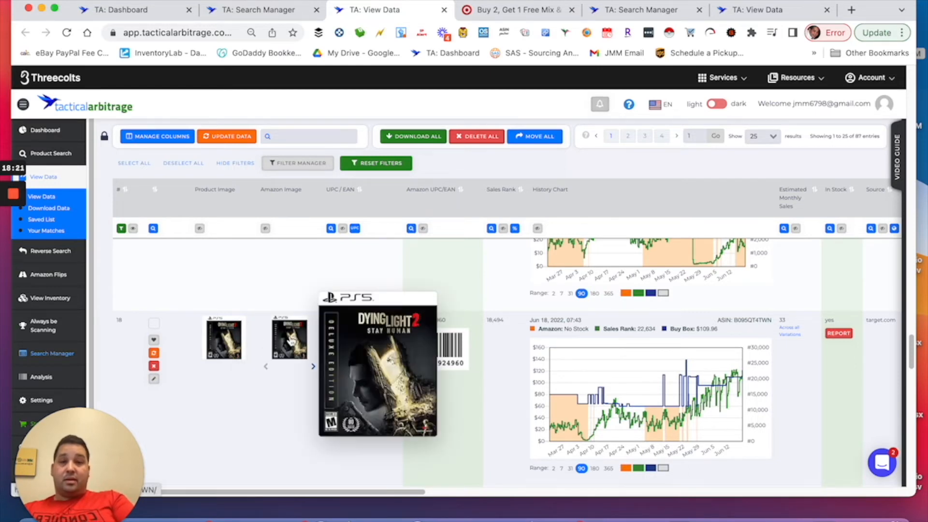
left_click(293, 340)
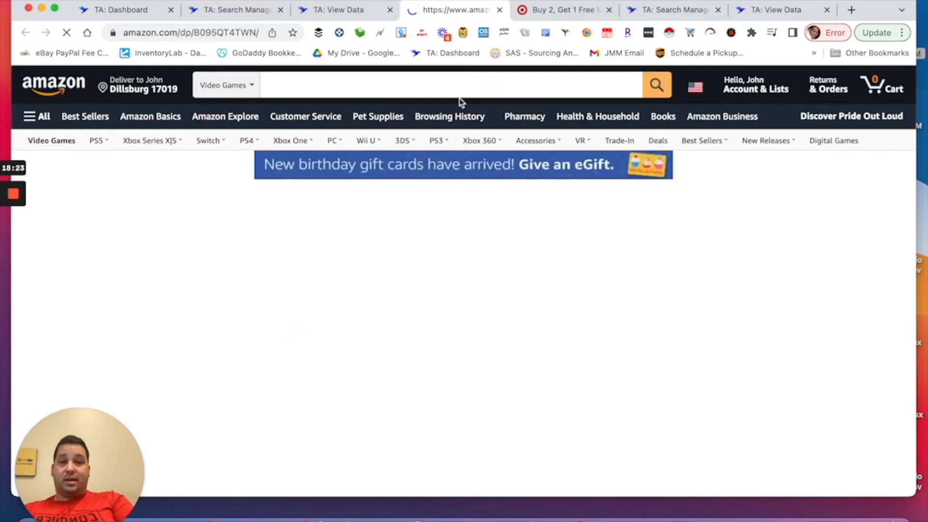
Step: Examine the SellerAmp ranks, prices, profit and seller offers for the Dying Light 2 listing, using the All Offers toggle
scroll(493, 160, "down", 1)
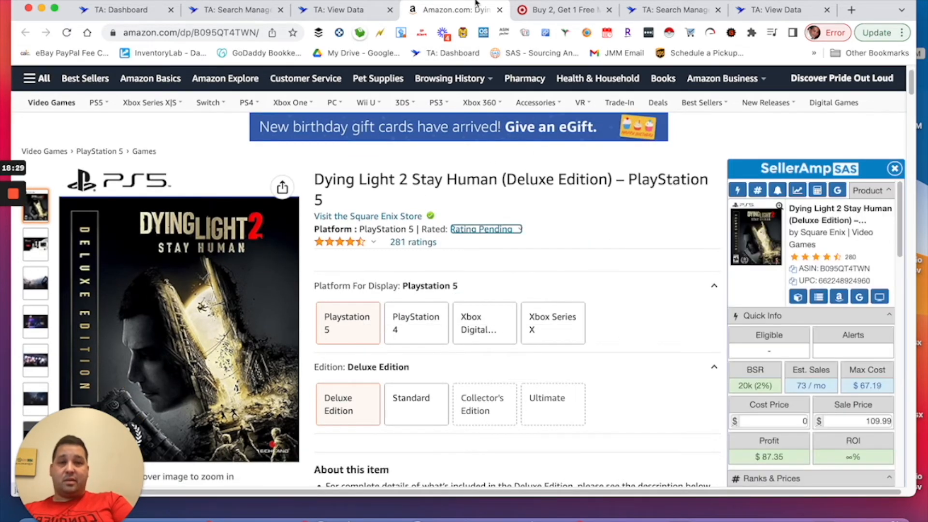
scroll(479, 280, "down", 2)
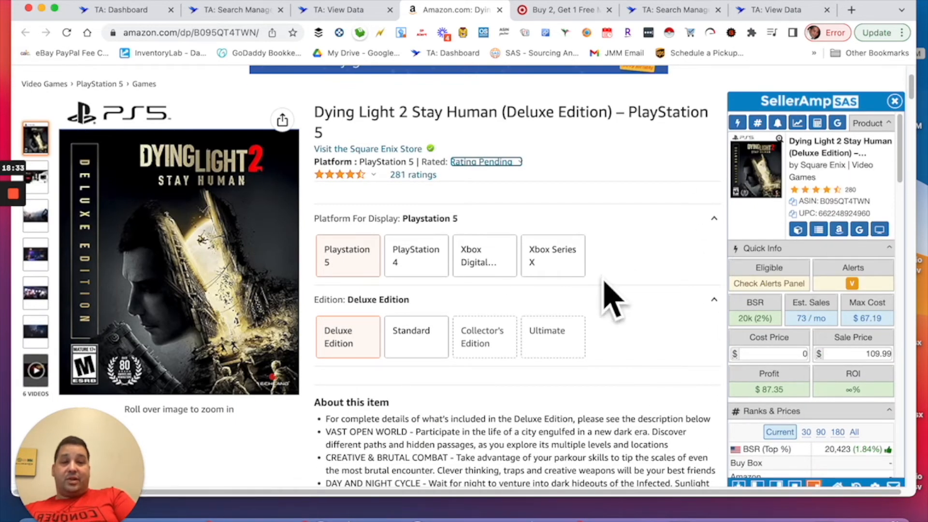
scroll(590, 257, "down", 1)
scroll(804, 291, "down", 3)
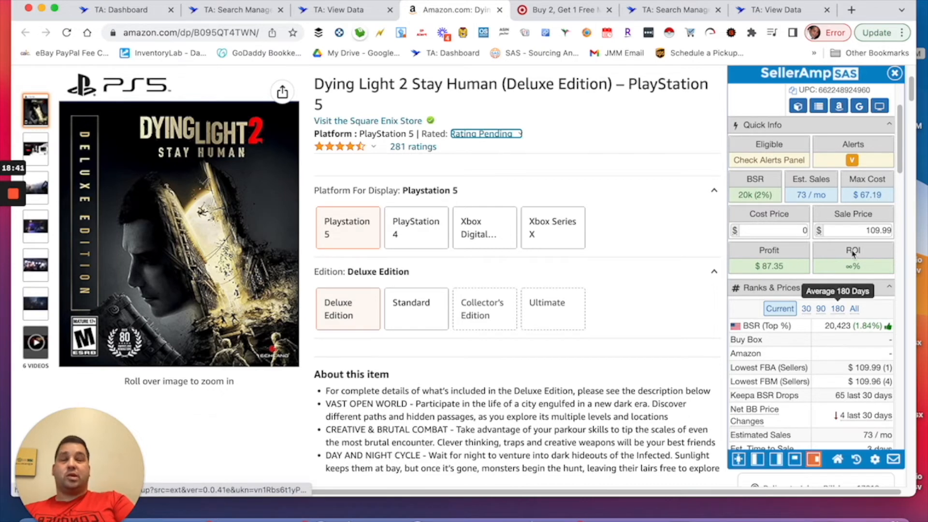
scroll(783, 264, "down", 5)
scroll(805, 238, "down", 10)
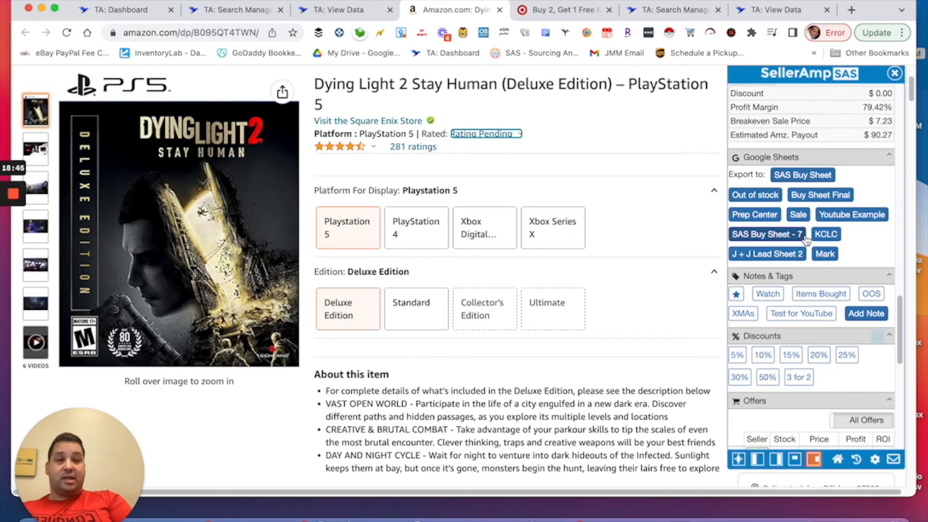
scroll(805, 237, "down", 4)
scroll(638, 293, "down", 3)
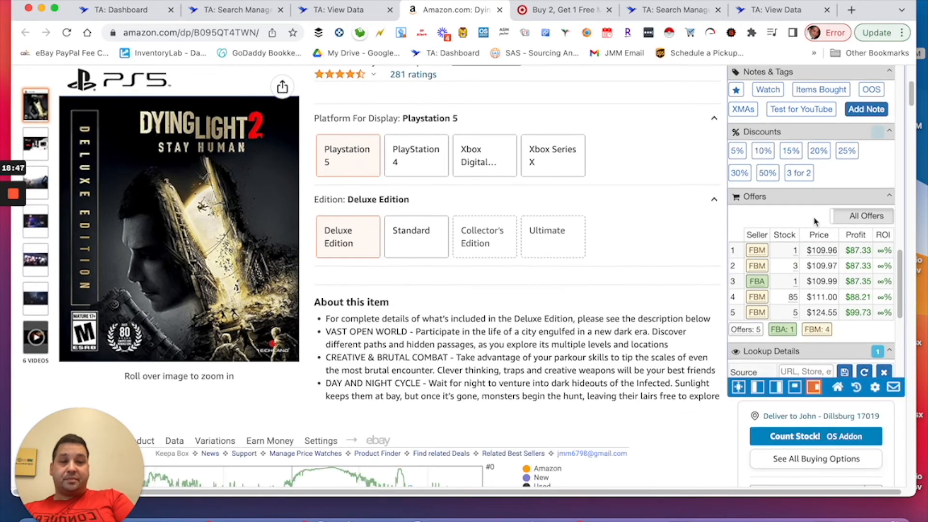
left_click(868, 215)
Step: Examine the Keepa price, sales rank and offer count history, checking the most recent third-party prices
scroll(491, 333, "down", 6)
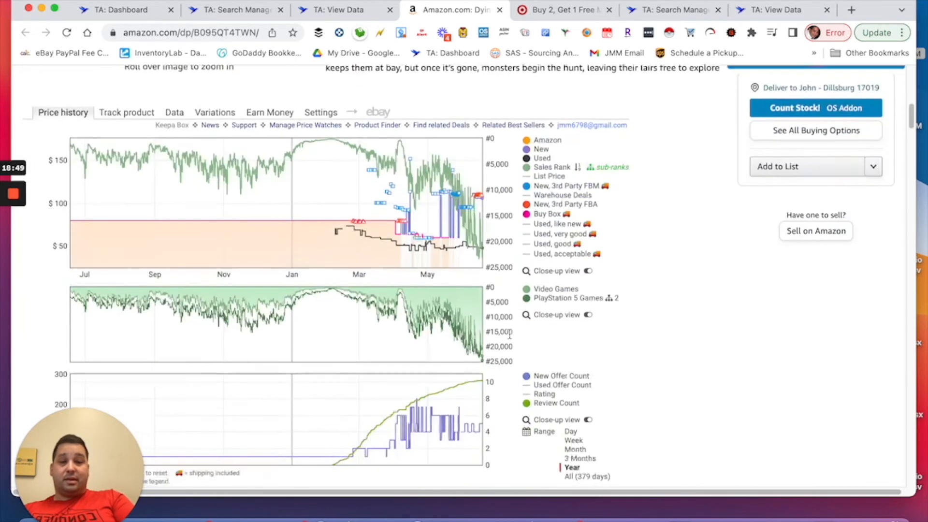
scroll(484, 226, "up", 1)
mouse_move(480, 223)
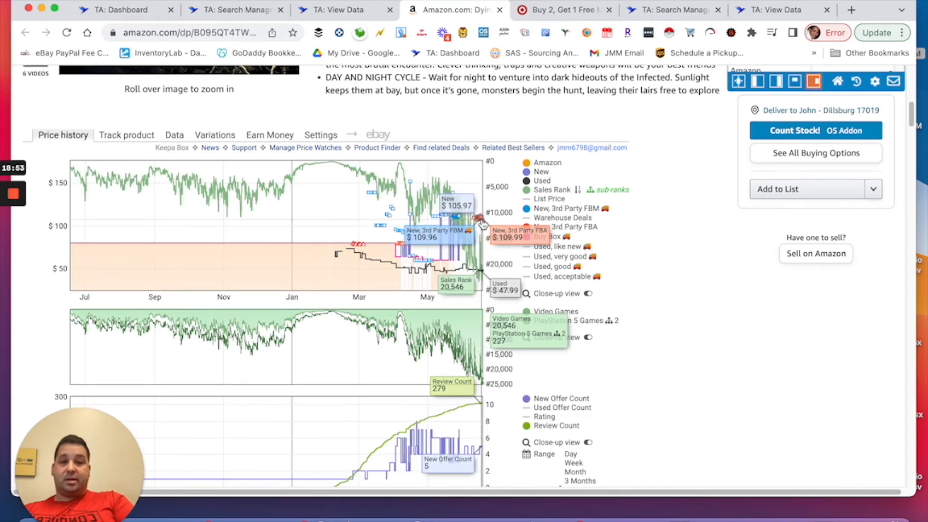
scroll(480, 224, "down", 3)
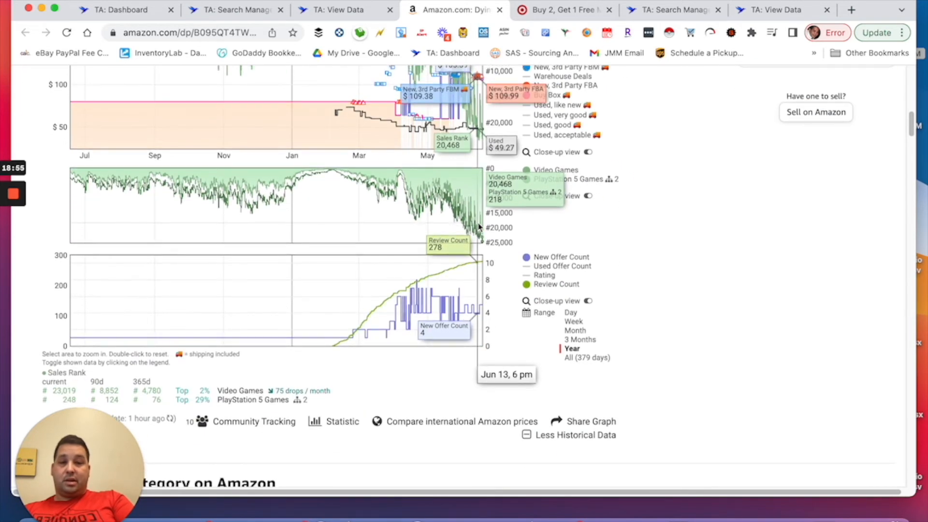
scroll(478, 227, "up", 3)
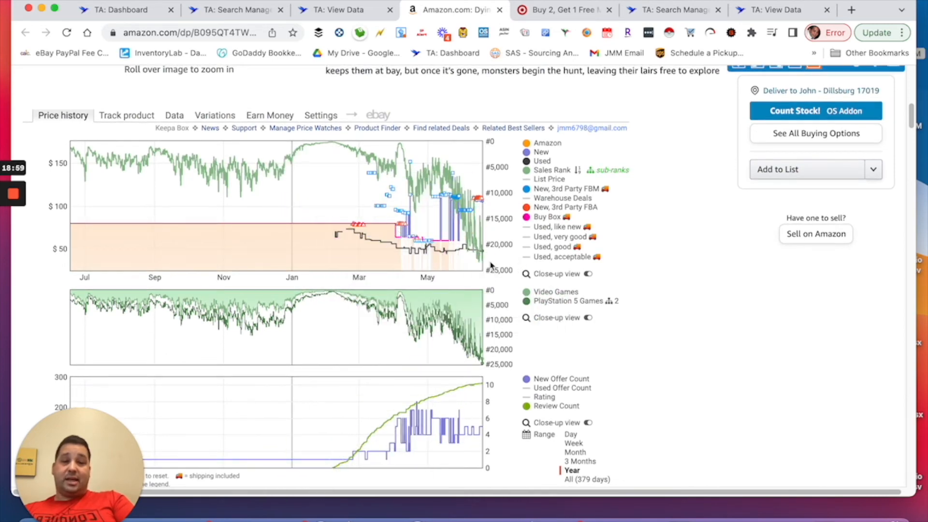
scroll(502, 288, "down", 3)
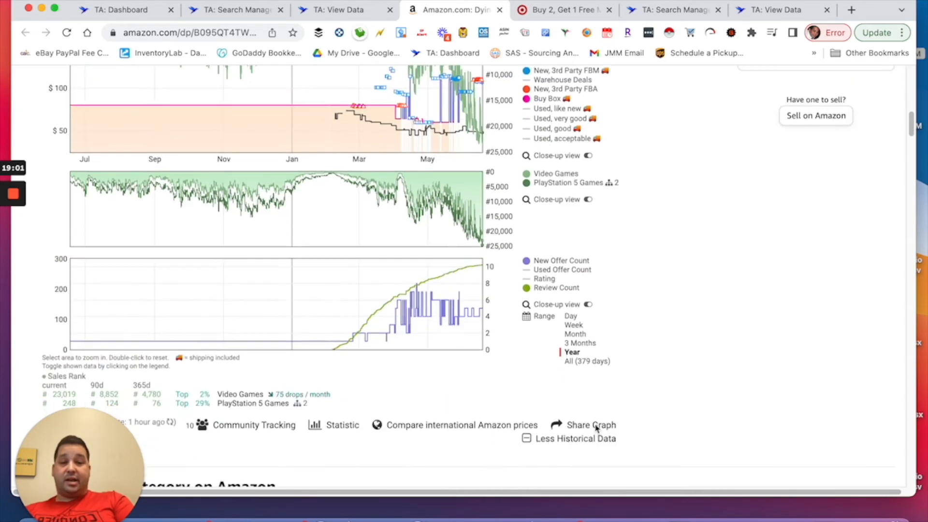
Step: View the Keepa history over all 379 days and set its range back to Year
left_click(596, 361)
scroll(514, 277, "up", 2)
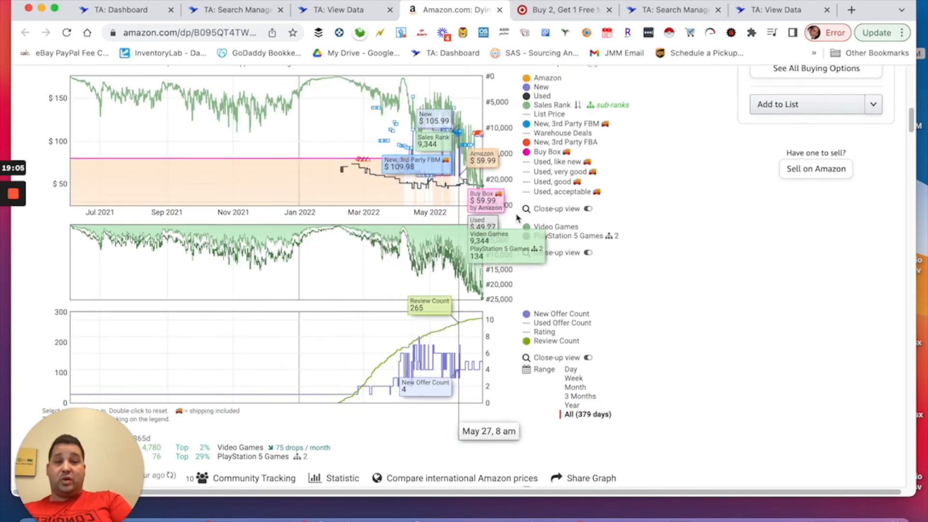
left_click(572, 405)
scroll(461, 298, "up", 10)
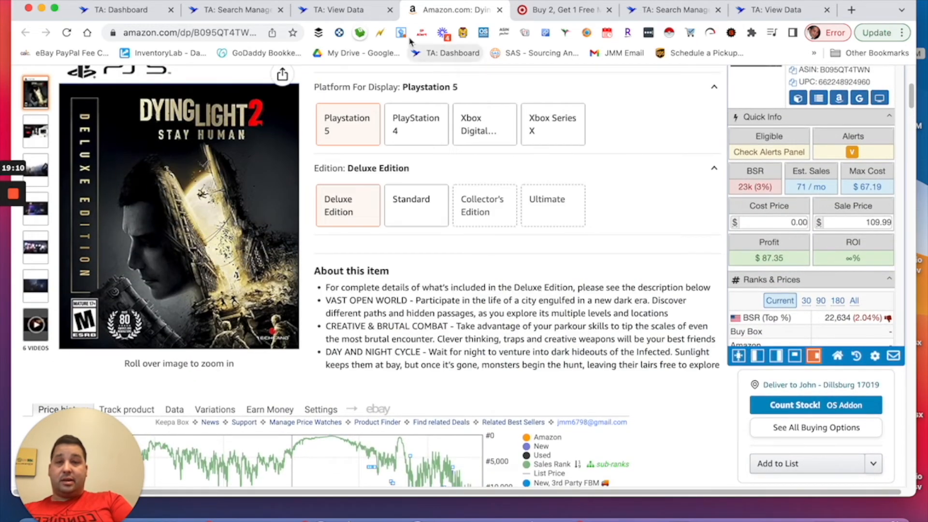
Step: Return to the Tactical Arbitrage results and skim the product matches from row 18 to row 21
left_click(344, 10)
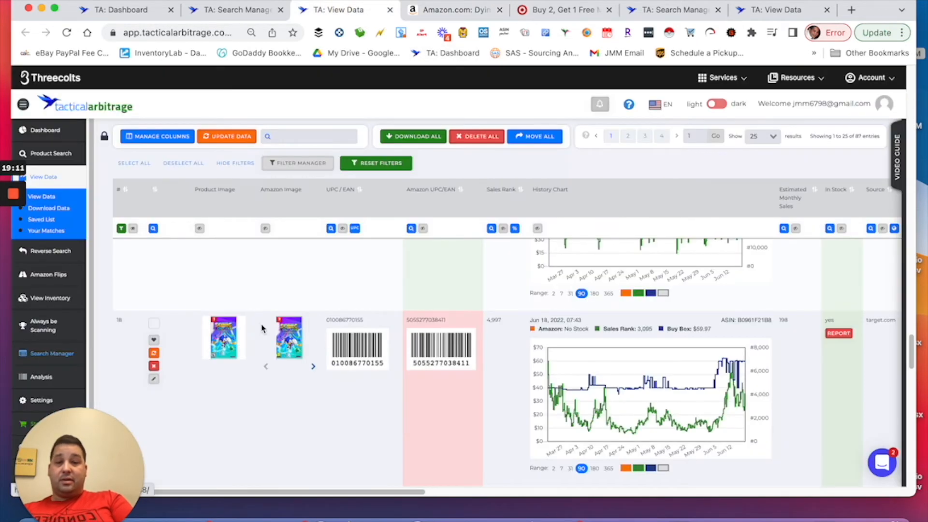
scroll(348, 333, "down", 15)
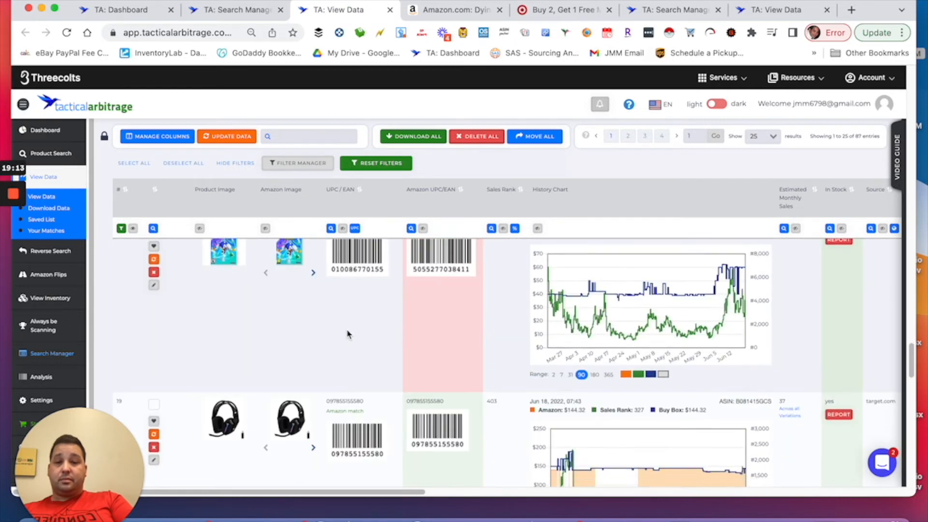
scroll(328, 334, "up", 4)
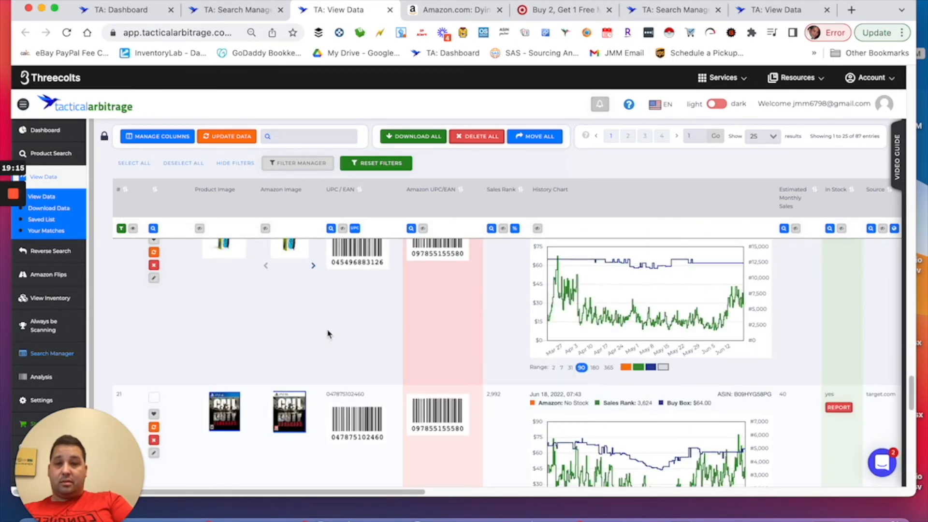
scroll(329, 335, "down", 5)
scroll(328, 335, "up", 4)
scroll(319, 334, "up", 8)
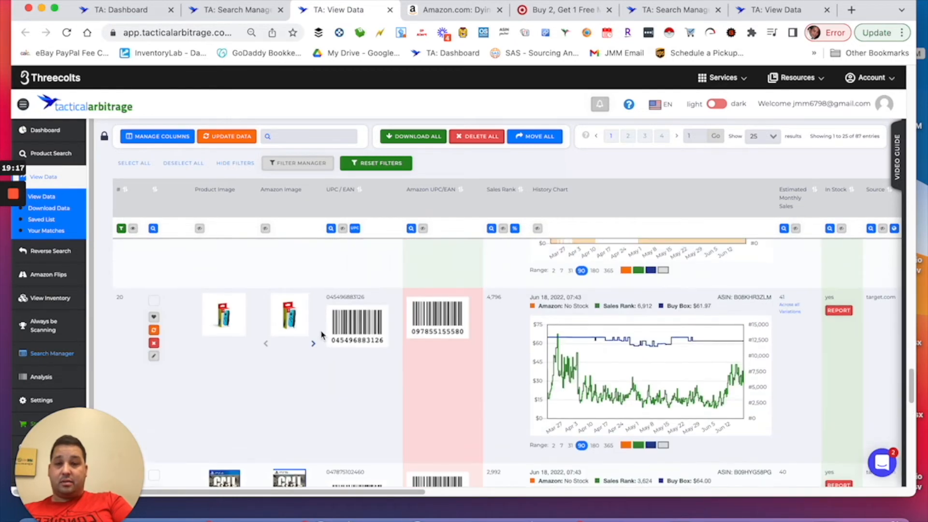
scroll(306, 333, "up", 10)
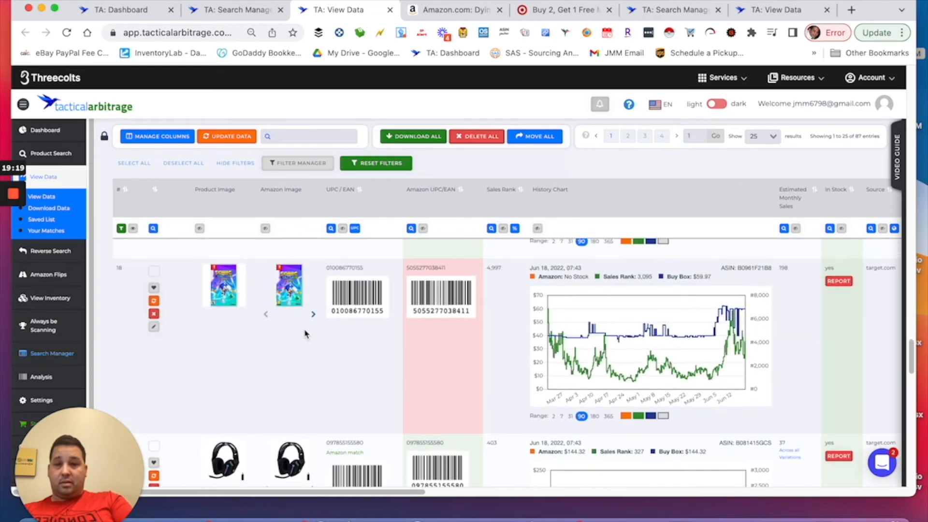
Step: Open the Target page for the Dying Light 2 match in row 16 and check its price, shipping availability and promotion
scroll(300, 326, "up", 2)
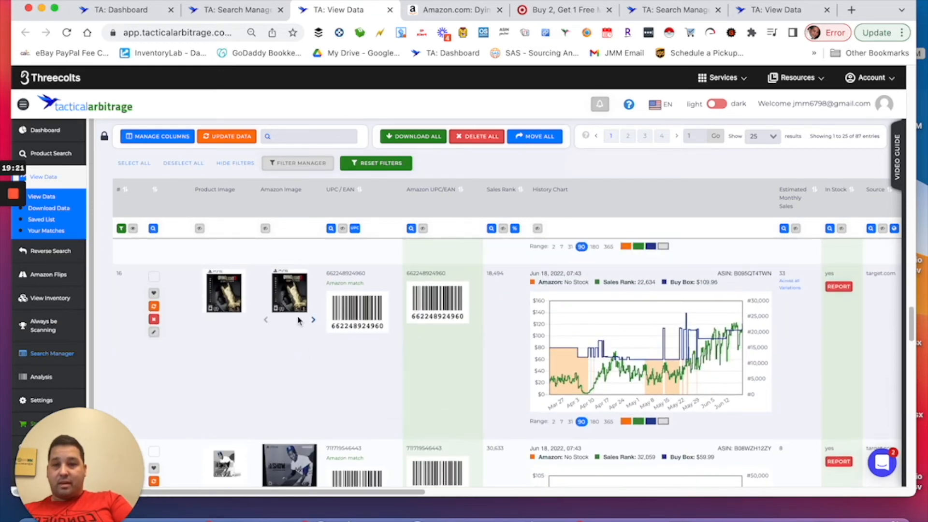
left_click(242, 289)
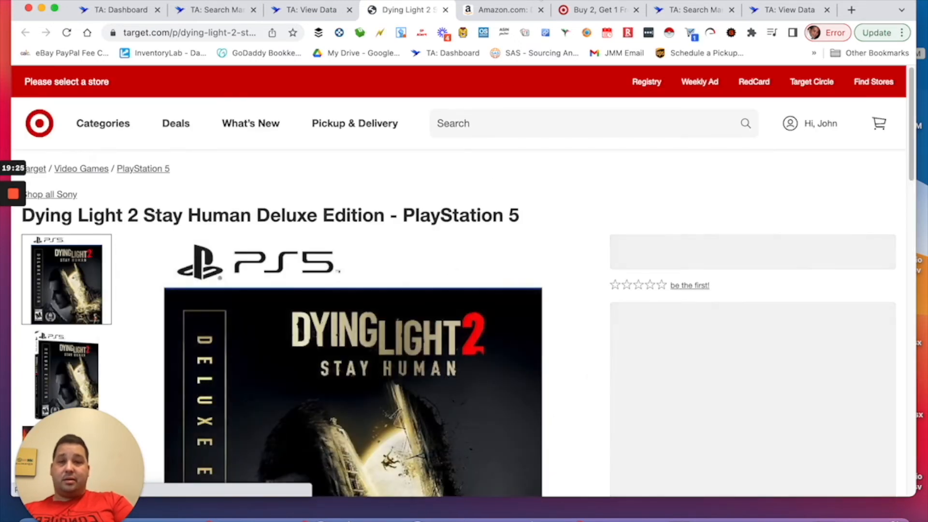
scroll(401, 187, "down", 2)
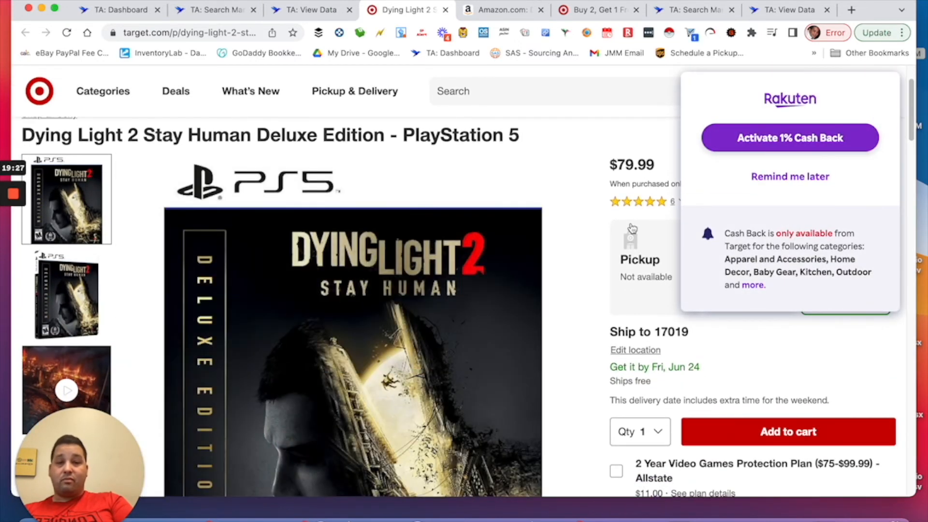
scroll(632, 229, "down", 3)
scroll(616, 233, "up", 1)
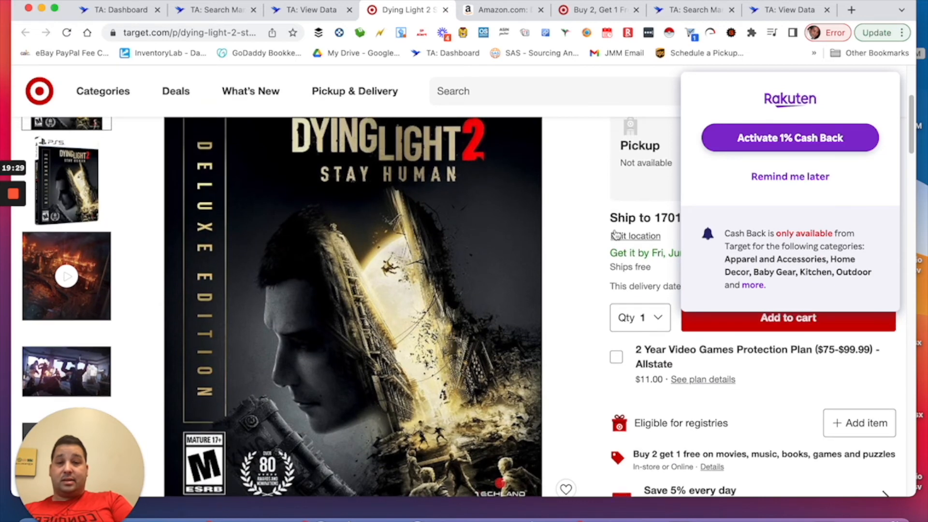
scroll(601, 226, "up", 2)
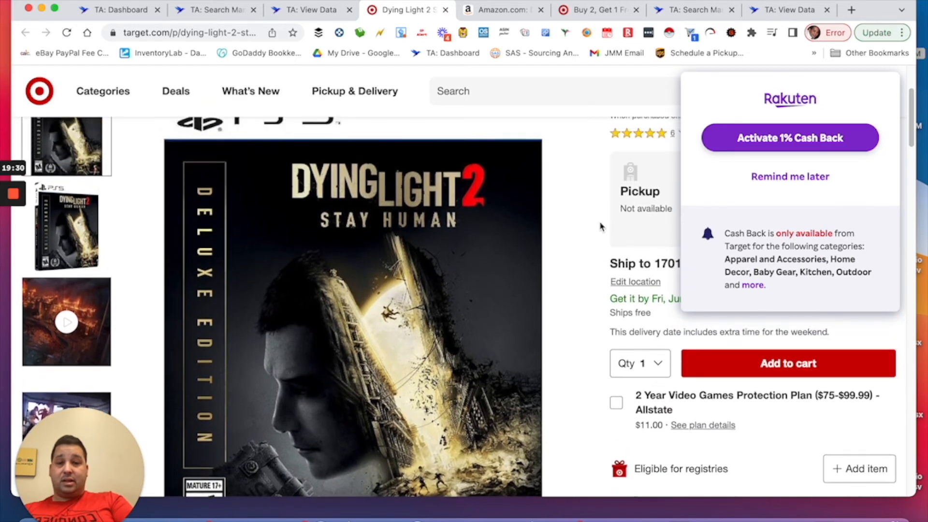
Step: Detach the Amazon listing into its own browser window and return to the Target page for Dying Light 2
left_click(502, 10)
left_click_drag(500, 12, 609, 37)
left_click(226, 167)
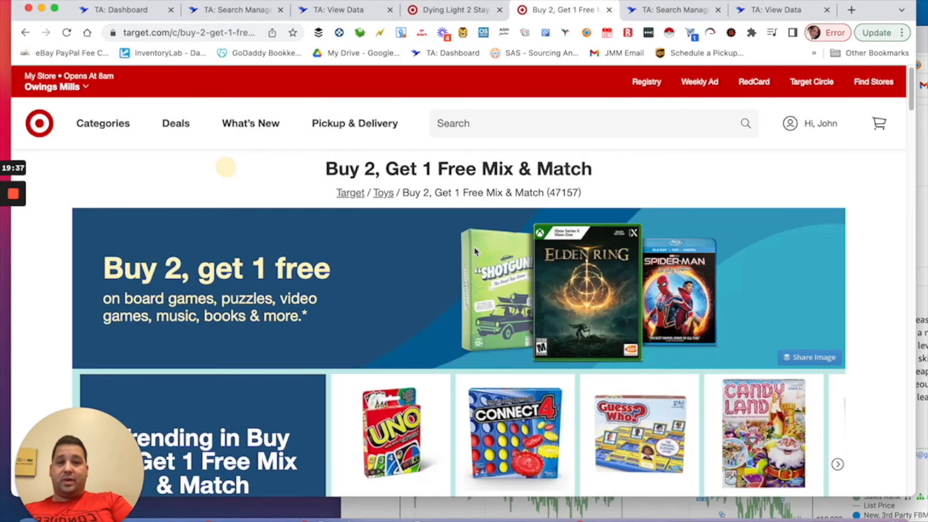
scroll(475, 251, "down", 5)
left_click(449, 10)
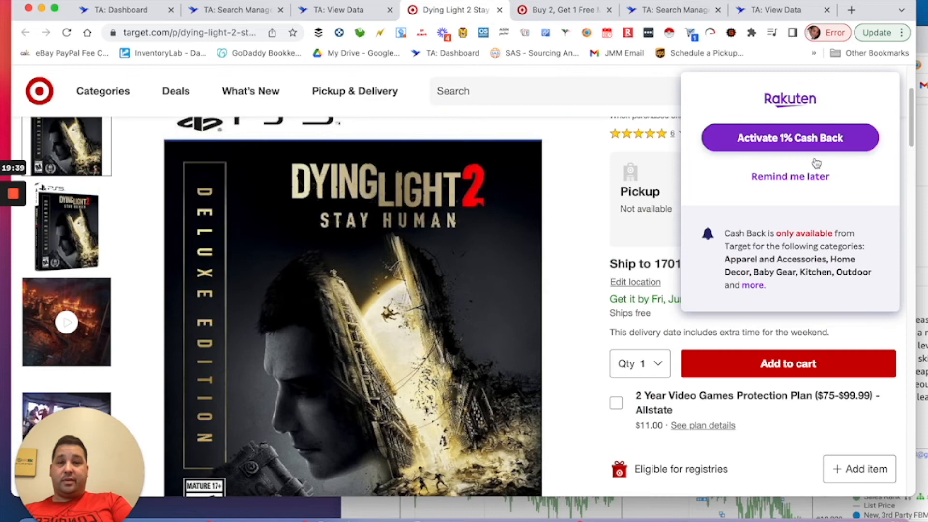
Step: Narrow the Target window to fit beside the Amazon window and compare the Deluxe Edition cover art on both listings
left_click_drag(864, 16, 853, 16)
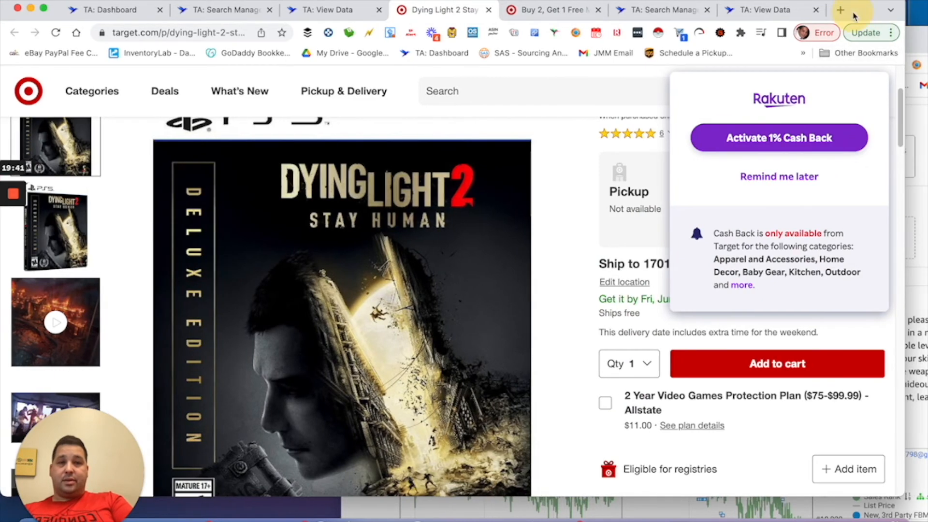
left_click_drag(905, 79, 616, 78)
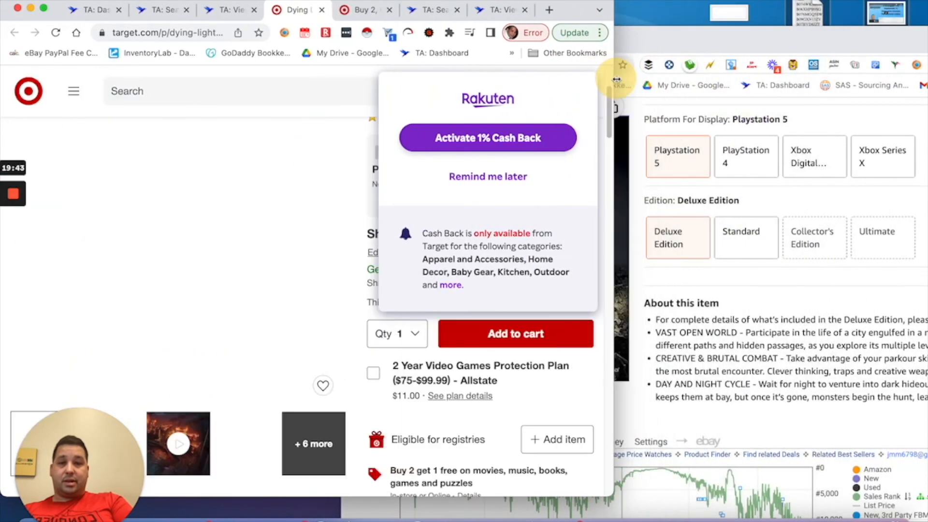
left_click(736, 39)
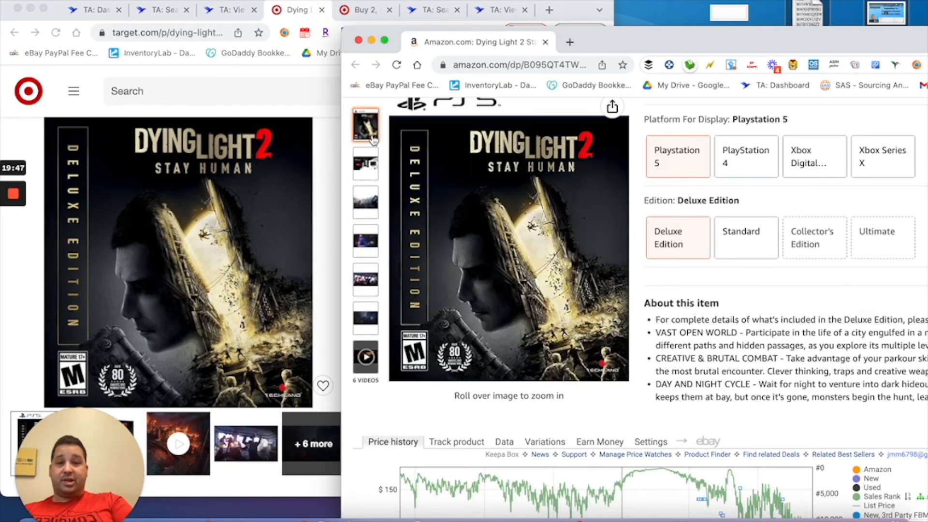
left_click(366, 134)
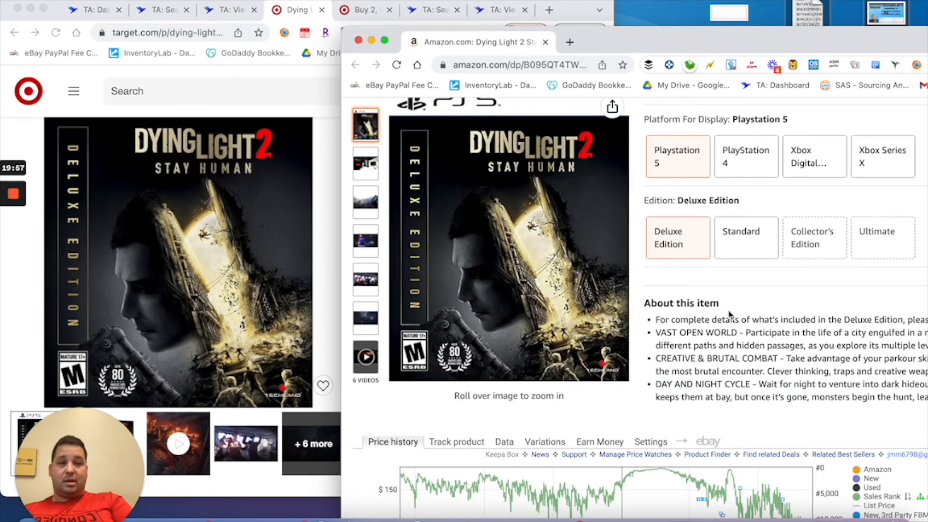
Step: Open the Keepa variations for the Amazon listing and examine the prices of each Dying Light 2 edition and platform
scroll(730, 314, "down", 2)
left_click(544, 392)
left_click_drag(743, 40, 574, 13)
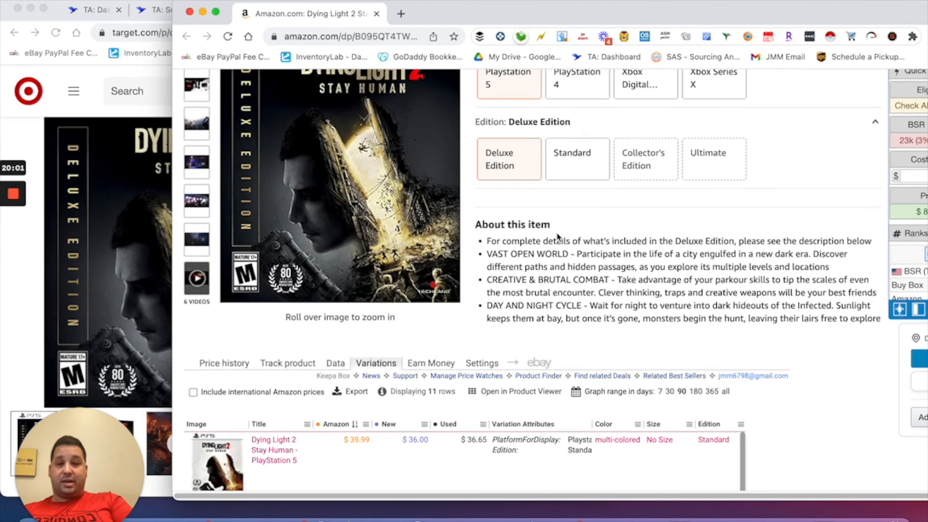
scroll(557, 236, "down", 4)
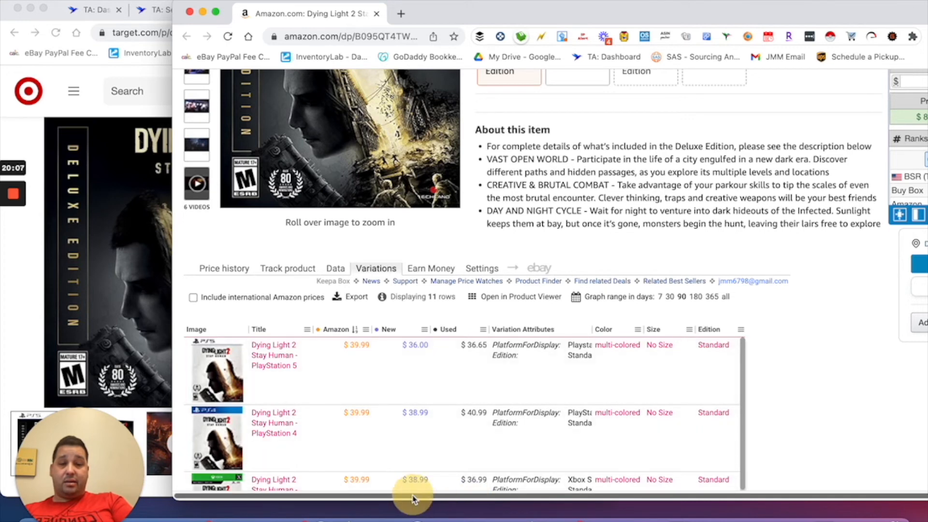
left_click_drag(452, 496, 620, 486)
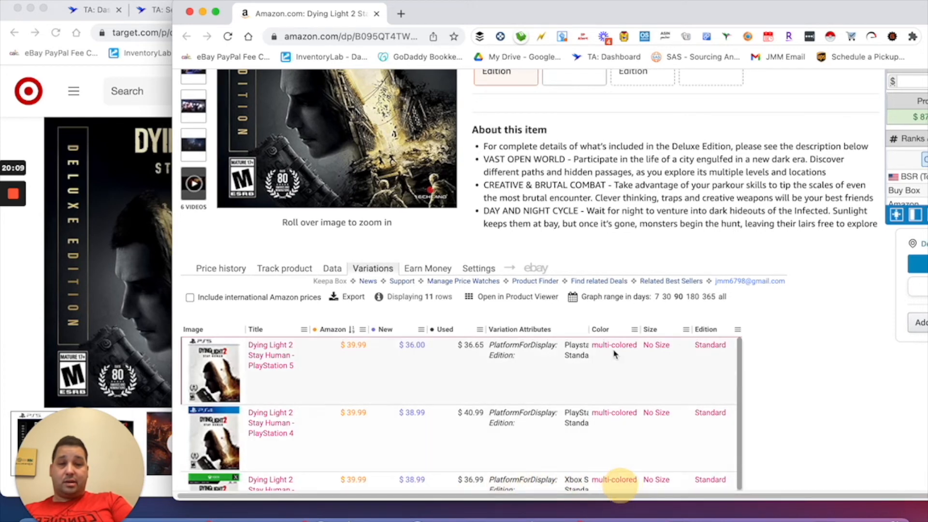
scroll(612, 350, "down", 1)
scroll(612, 350, "down", 2)
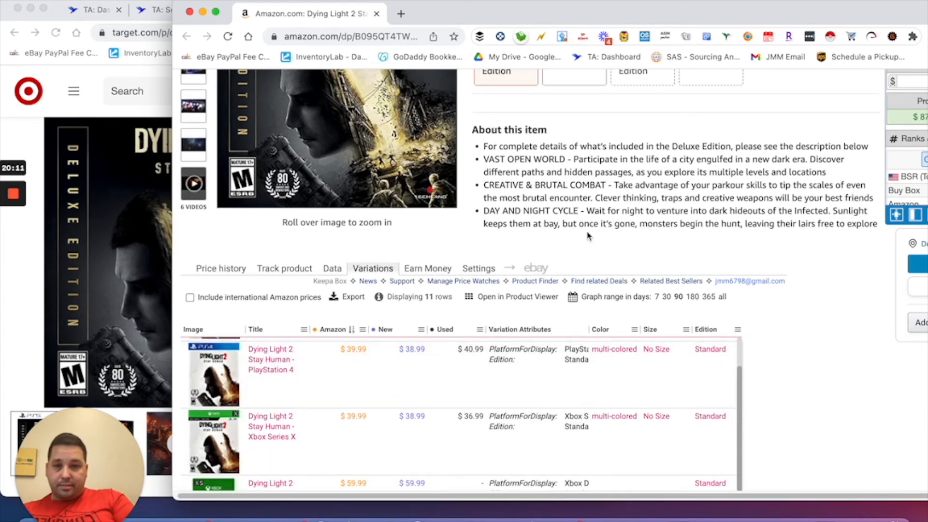
scroll(588, 236, "down", 4)
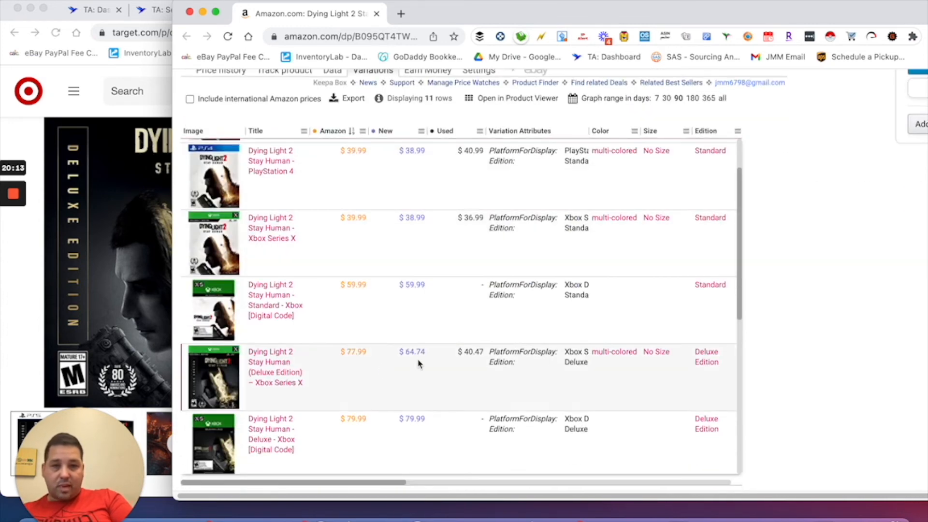
scroll(352, 357, "up", 2)
scroll(368, 334, "up", 3)
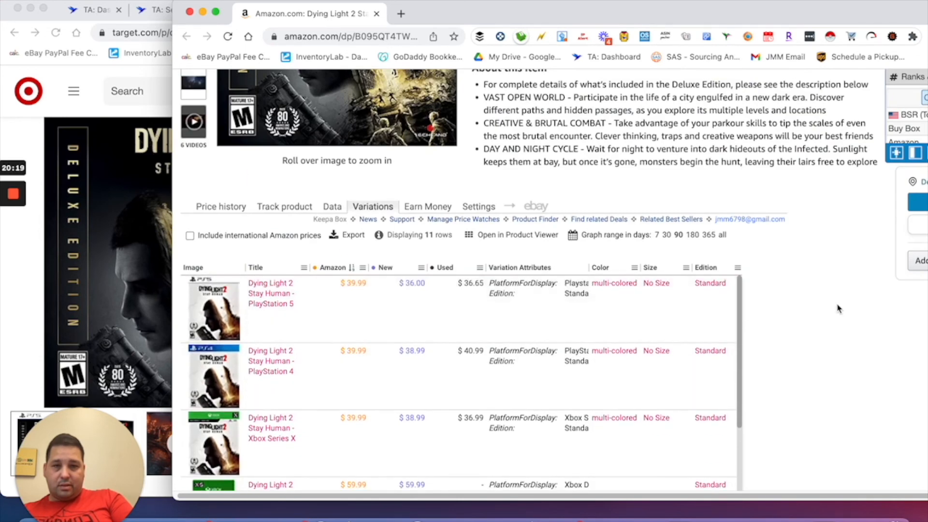
scroll(773, 333, "down", 3)
scroll(791, 362, "down", 5)
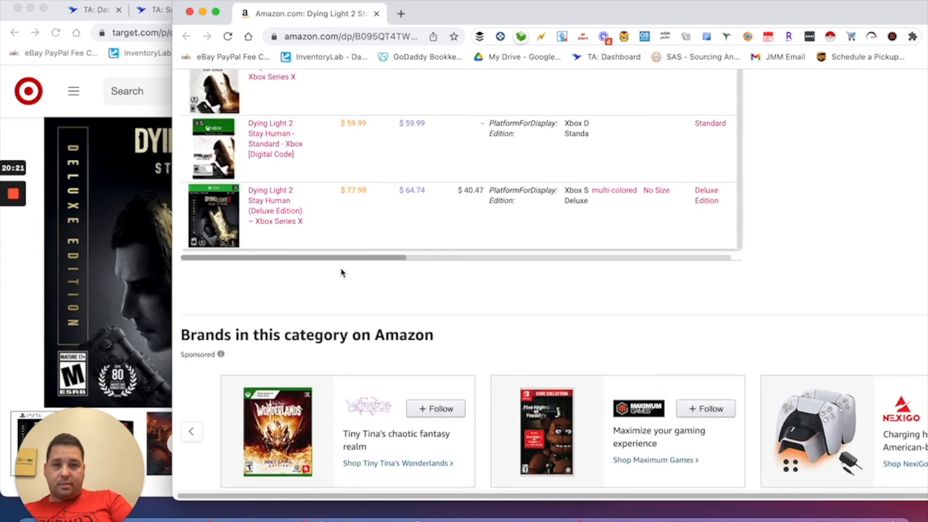
Step: Sort the Keepa variations by number of ratings, highest first
left_click_drag(341, 257, 440, 260)
scroll(673, 236, "up", 6)
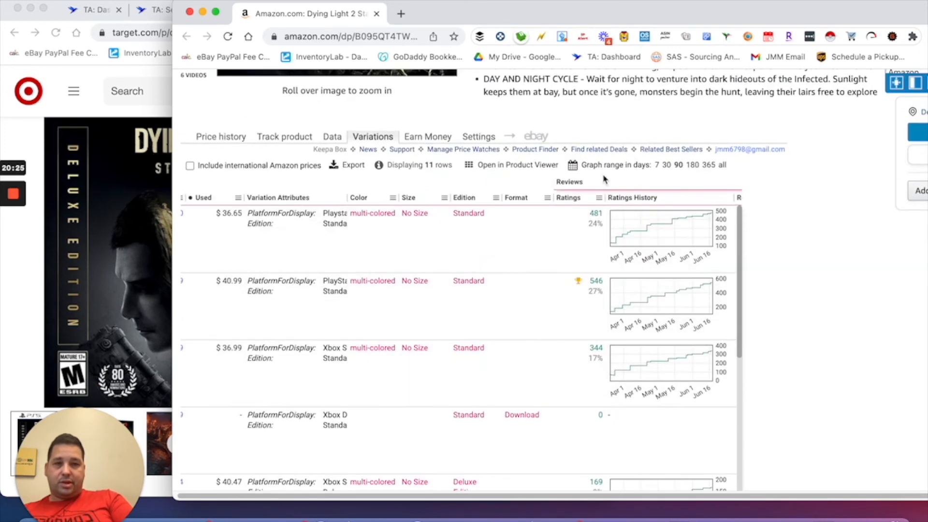
left_click(575, 199)
left_click(578, 200)
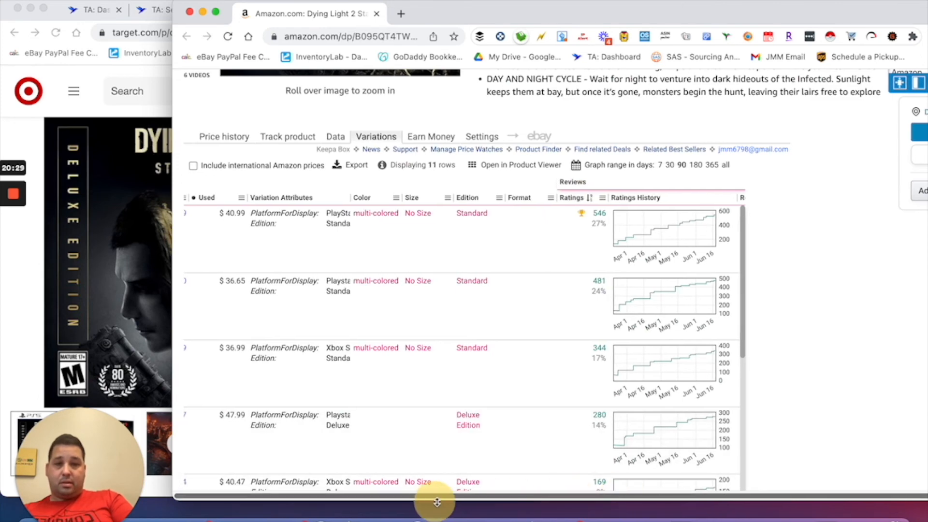
Step: Examine the titles and new prices in the sorted variations, focusing on the Deluxe Edition for PlayStation 5
scroll(798, 338, "down", 3)
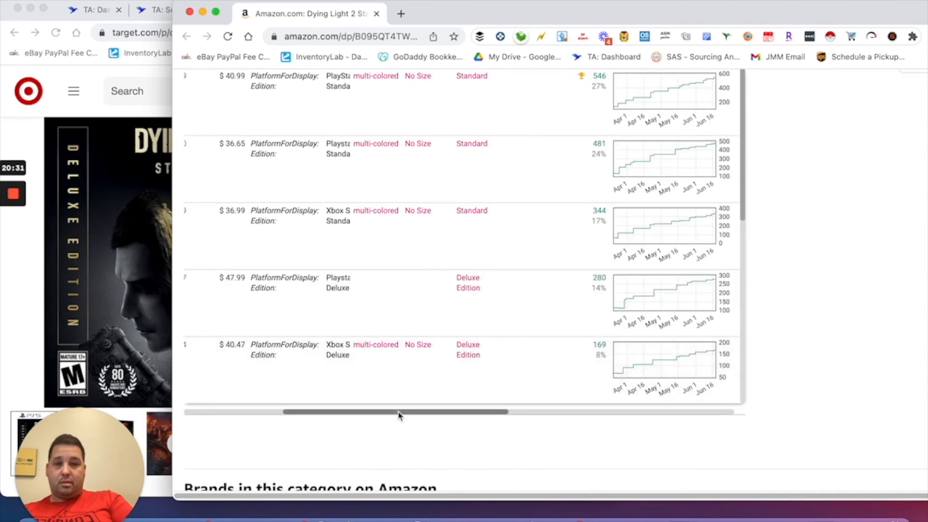
left_click_drag(400, 413, 217, 424)
scroll(443, 375, "up", 4)
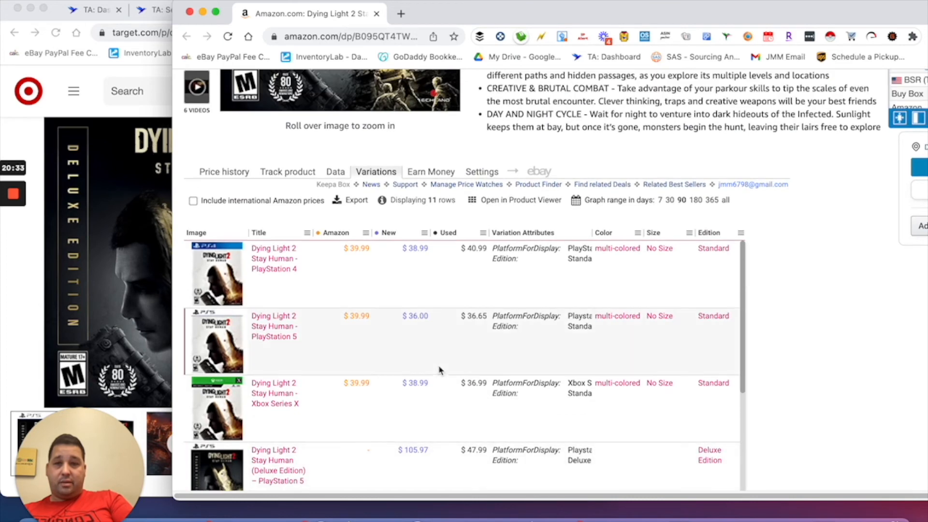
scroll(438, 370, "down", 1)
scroll(437, 372, "down", 4)
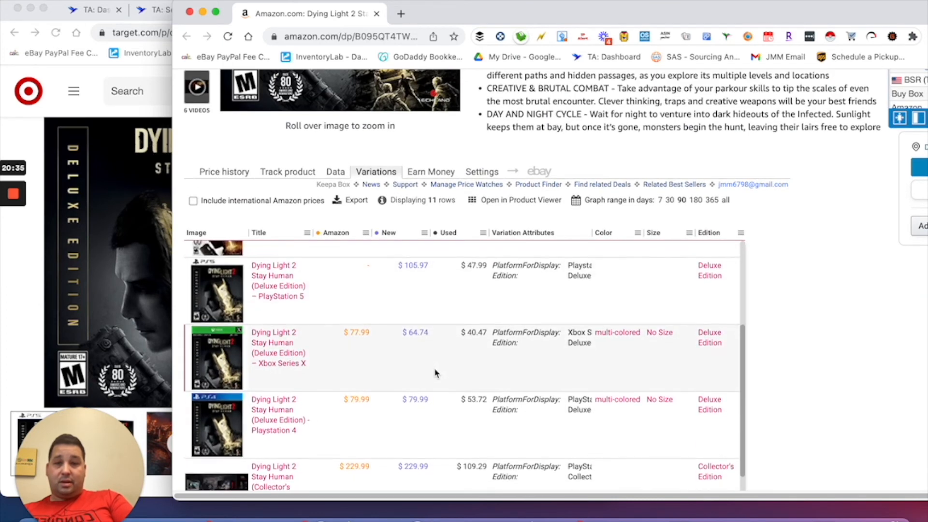
scroll(438, 371, "up", 1)
scroll(325, 336, "up", 1)
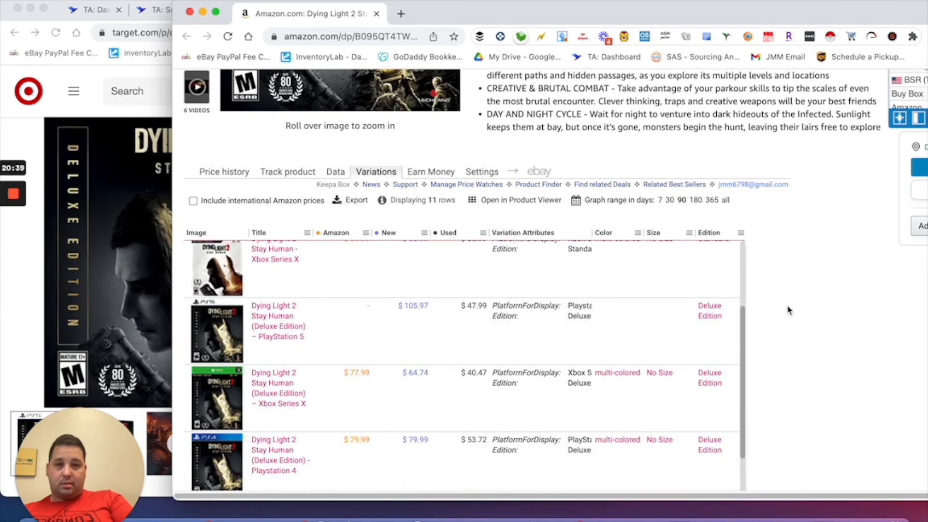
Step: Compare the ratings counts and ratings history of the Deluxe Edition variations, finishing back at the start of the table
scroll(778, 311, "down", 4)
scroll(364, 473, "right", 1)
left_click_drag(365, 473, 492, 472)
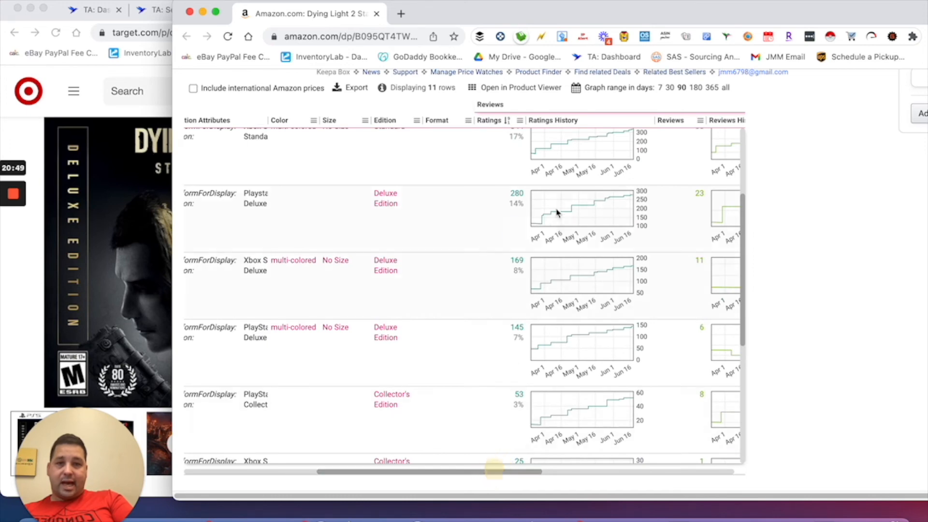
left_click_drag(480, 477, 321, 474)
scroll(742, 241, "up", 15)
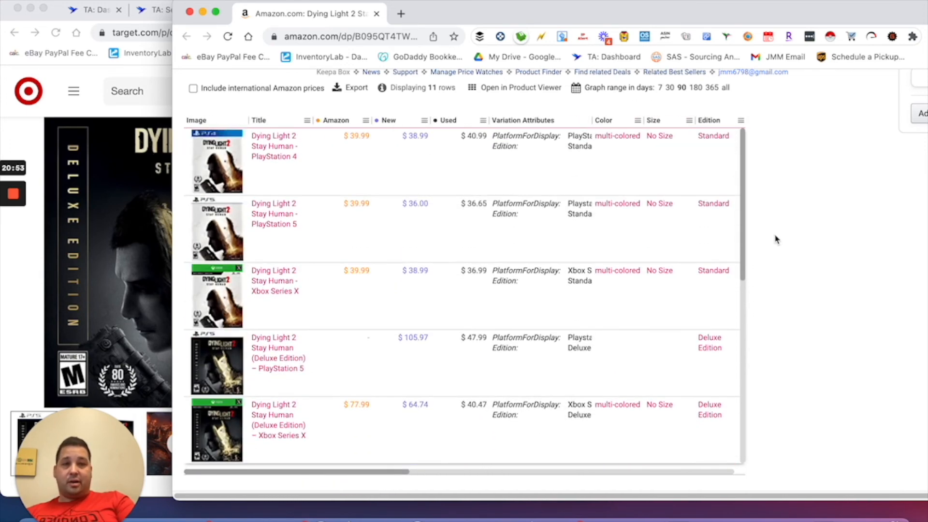
Step: Reposition the Amazon window to show the full listing with SellerAmp and switch Keepa back to the price history
left_click_drag(772, 9, 647, 3)
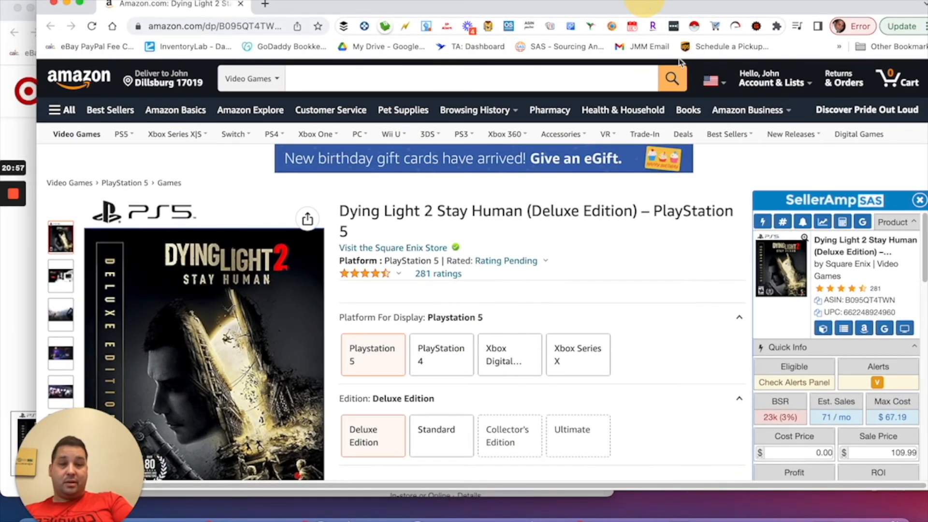
scroll(715, 362, "down", 2)
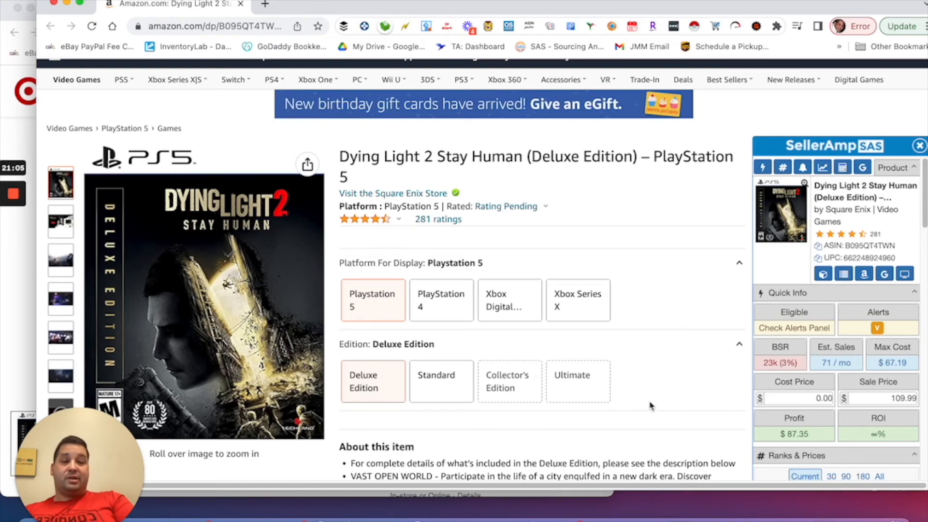
scroll(650, 405, "down", 5)
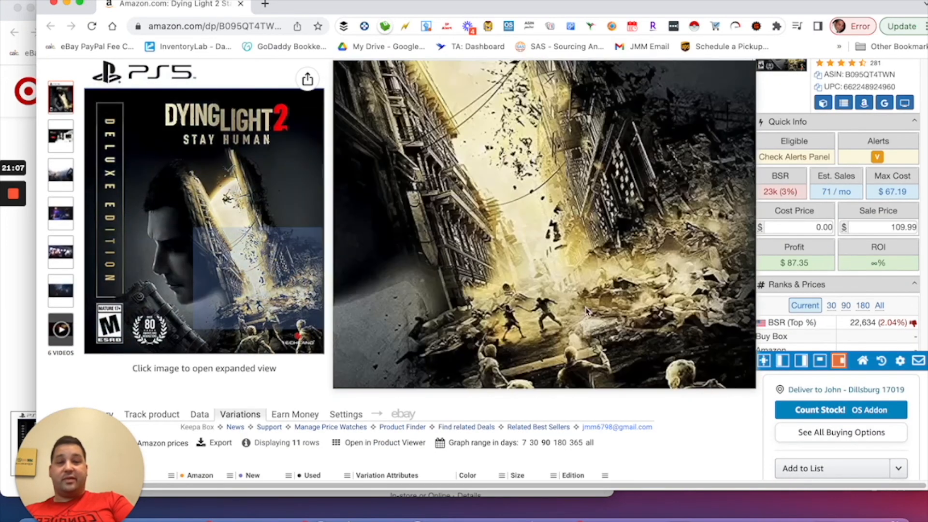
scroll(423, 342, "down", 3)
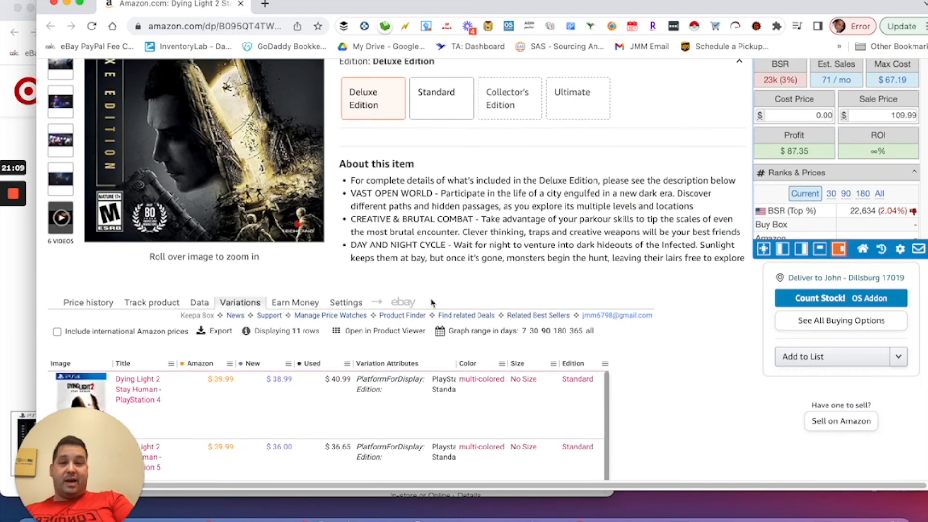
left_click(97, 303)
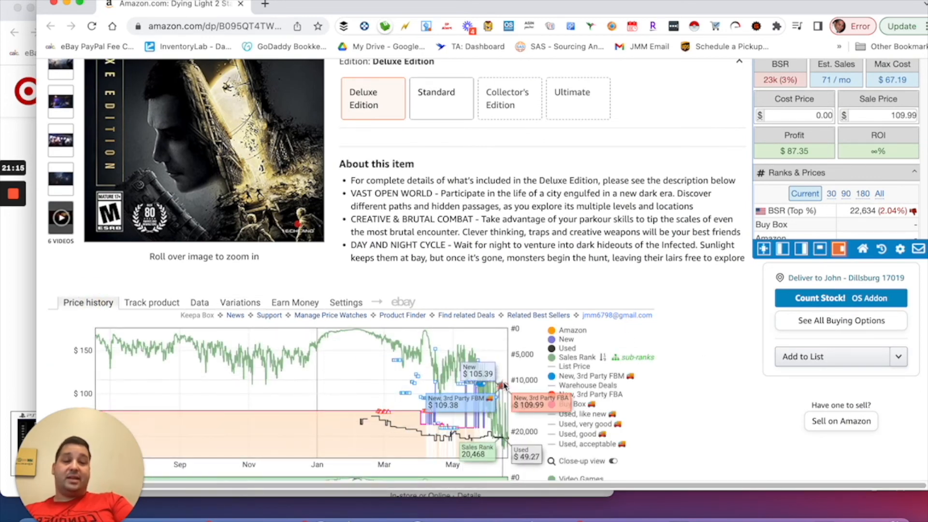
Step: Zoom the Keepa chart in on June to check recent third-party FBA prices, and move the Amazon window to uncover the Target tabs
left_click_drag(494, 373, 508, 374)
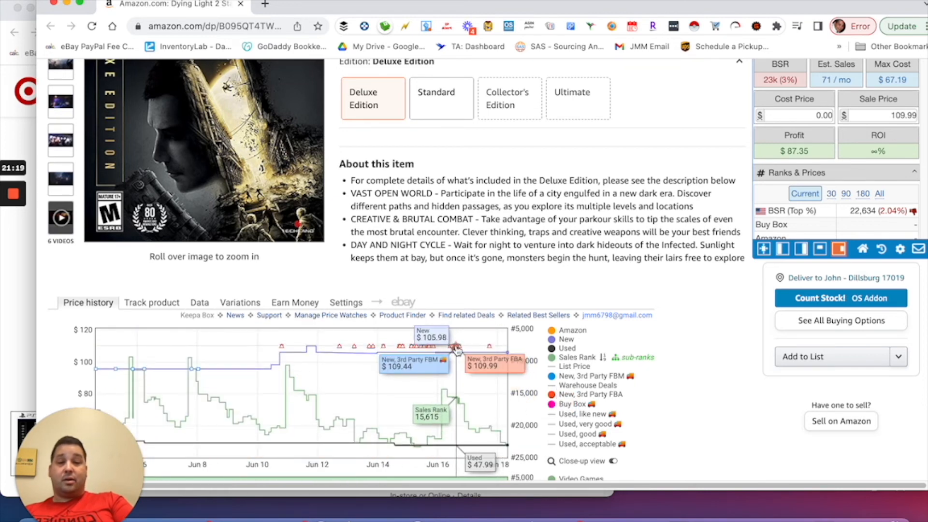
left_click(455, 346)
left_click(515, 387)
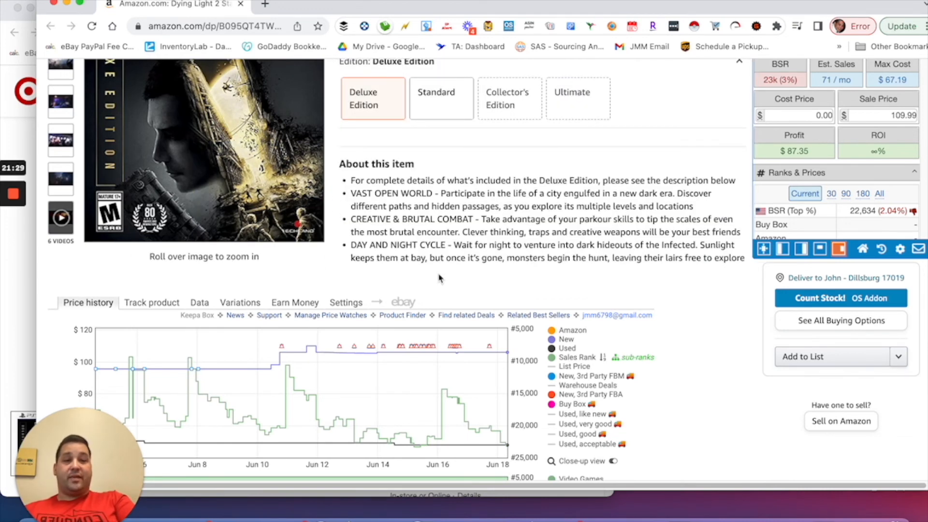
scroll(752, 286, "up", 2)
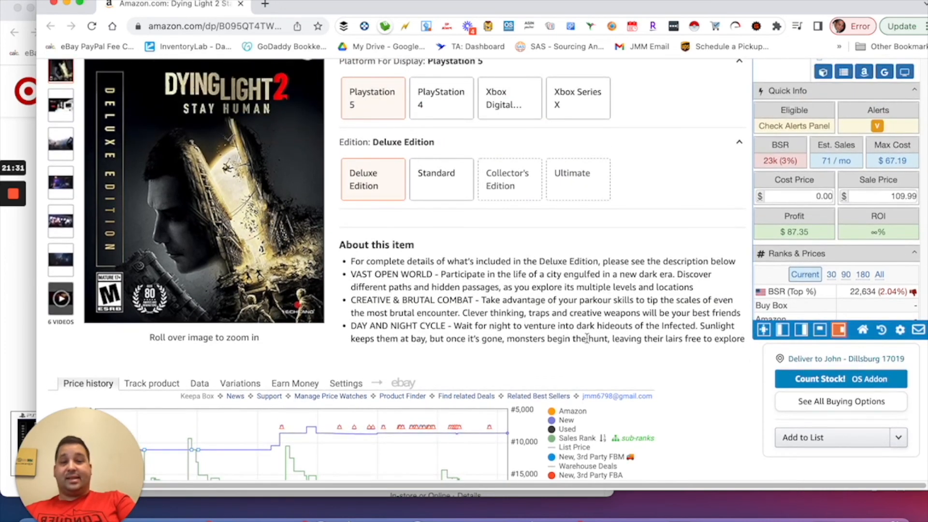
left_click_drag(425, 11, 459, 63)
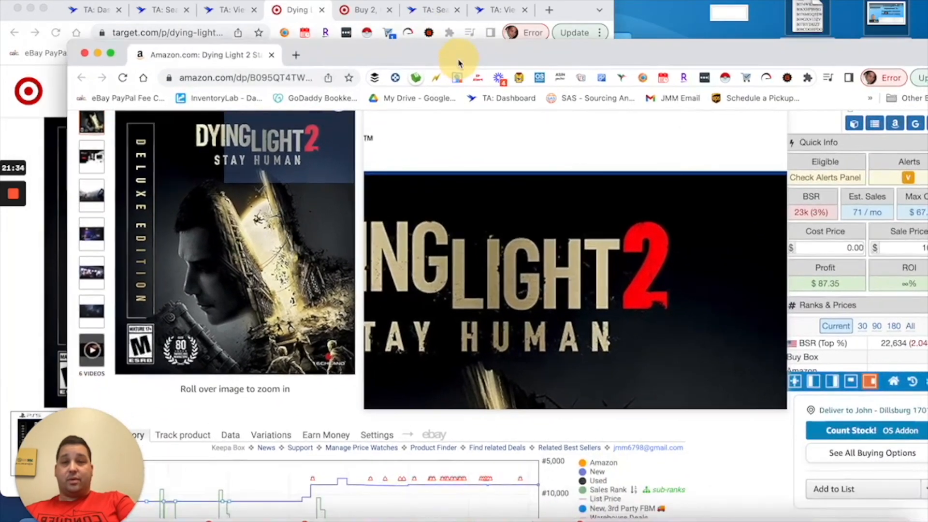
Step: Dismiss the Rakuten cash back offer on the Target page and locate Dying Light 2 in the Tactical Arbitrage results
left_click(325, 32)
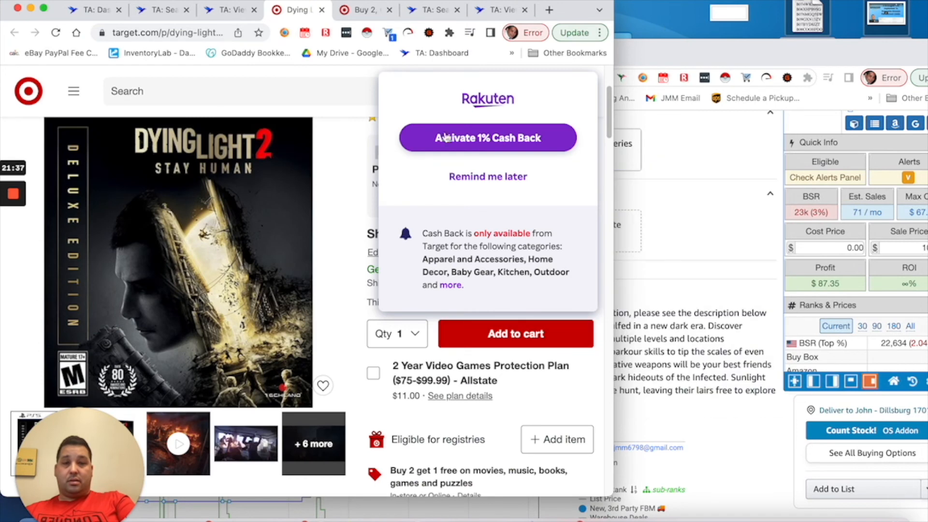
left_click(488, 176)
left_click(226, 9)
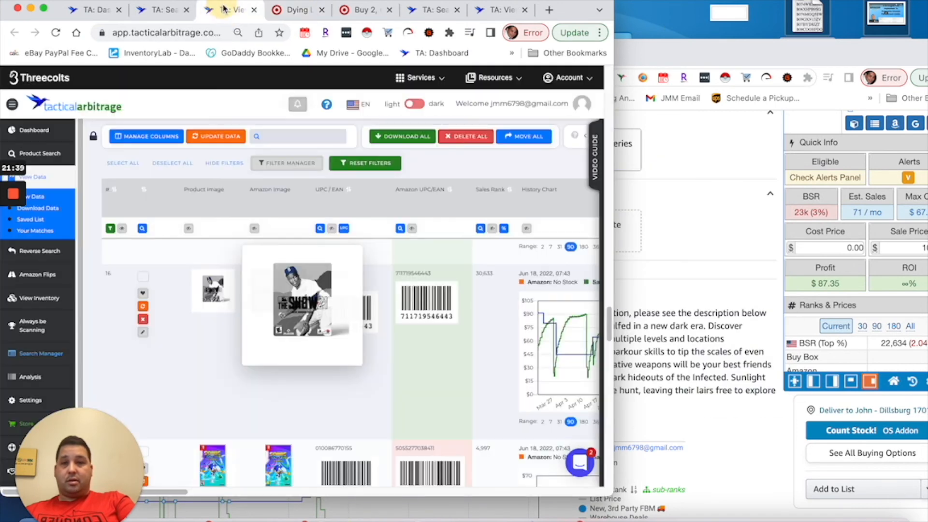
scroll(293, 382, "up", 6)
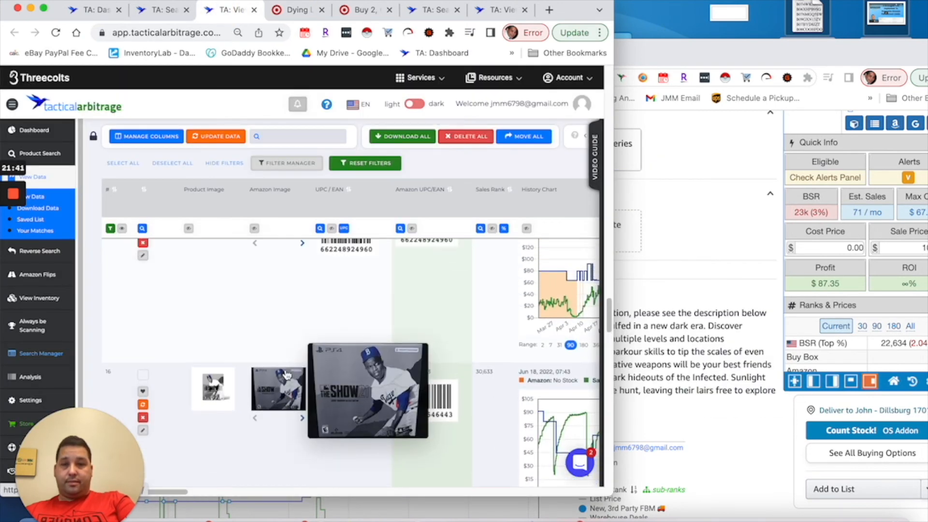
scroll(285, 372, "down", 1)
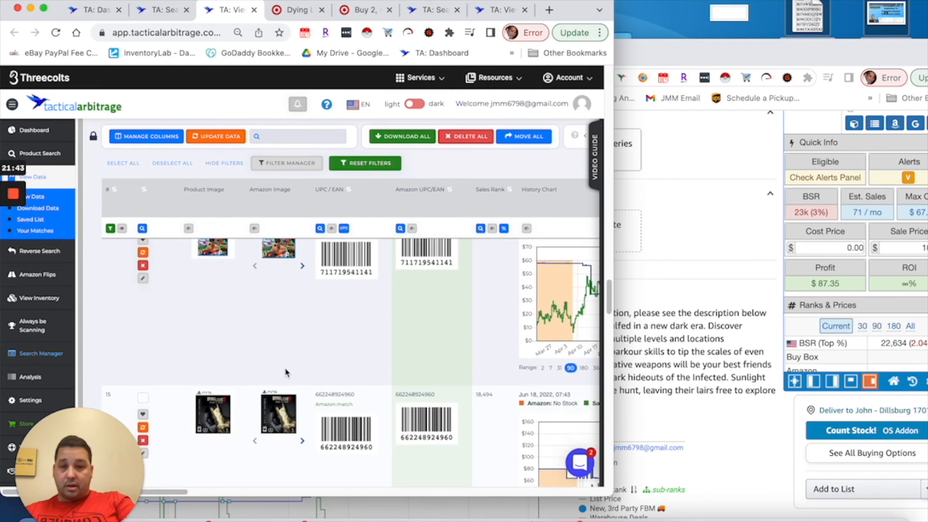
Step: Widen the Tactical Arbitrage window and check the Dying Light 2 row's adjusted price, Amazon buy box price and gross profit
left_click_drag(615, 308, 898, 296)
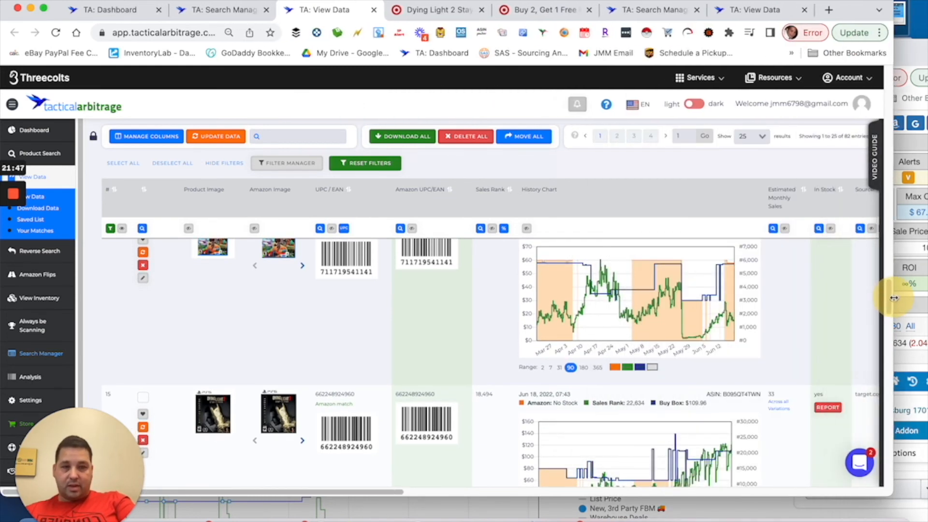
mouse_move(260, 492)
left_mouse_down()
mouse_move(423, 489)
mouse_move(263, 488)
left_mouse_up()
mouse_move(277, 399)
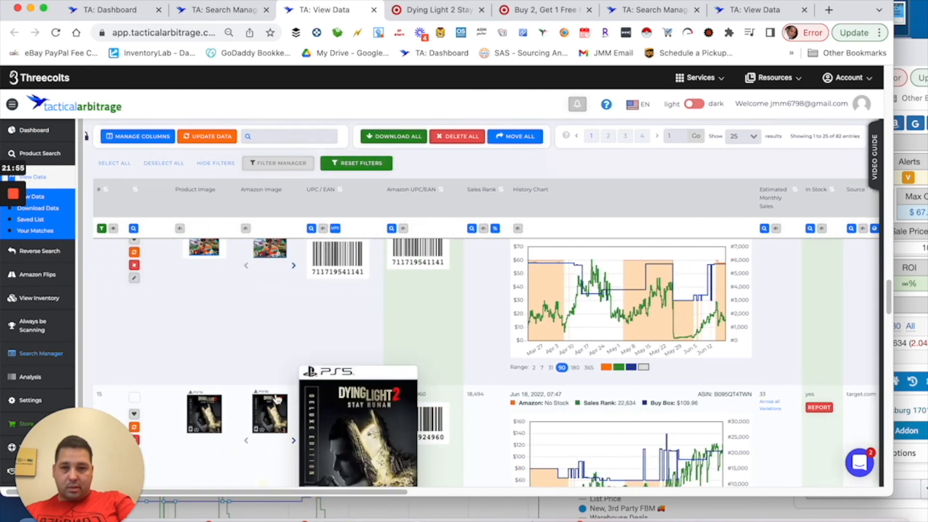
left_click_drag(393, 489, 532, 489)
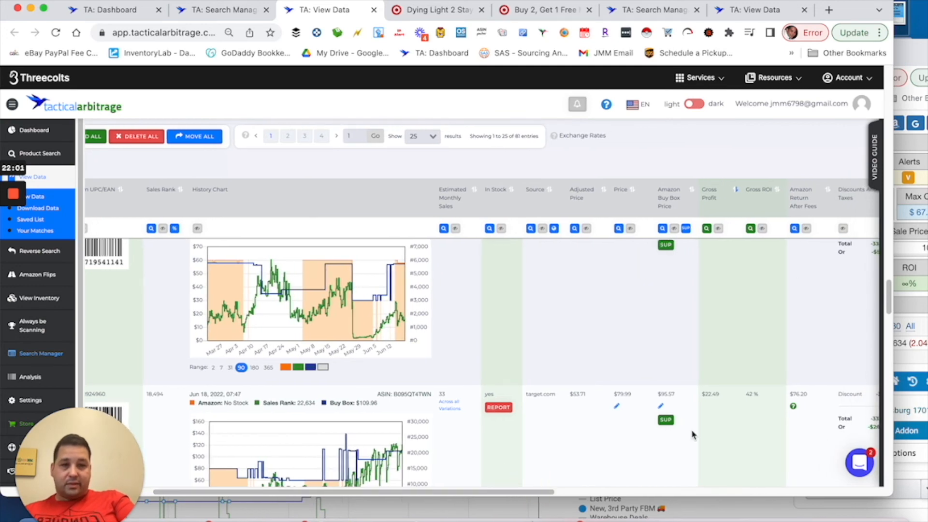
Step: Set the SellerAmp cost price on the Dying Light 2 Amazon listing to 53.71 and recheck the row in Tactical Arbitrage
left_click(911, 59)
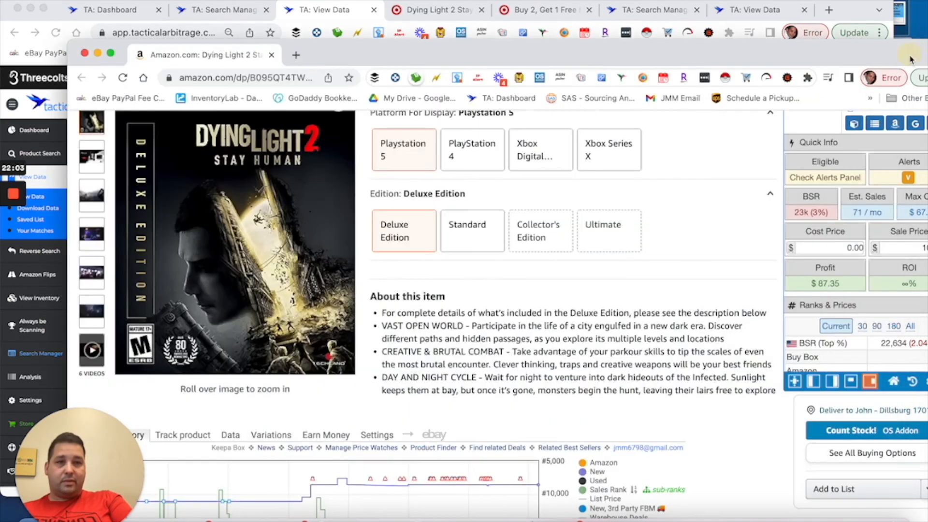
left_click_drag(870, 59, 803, 52)
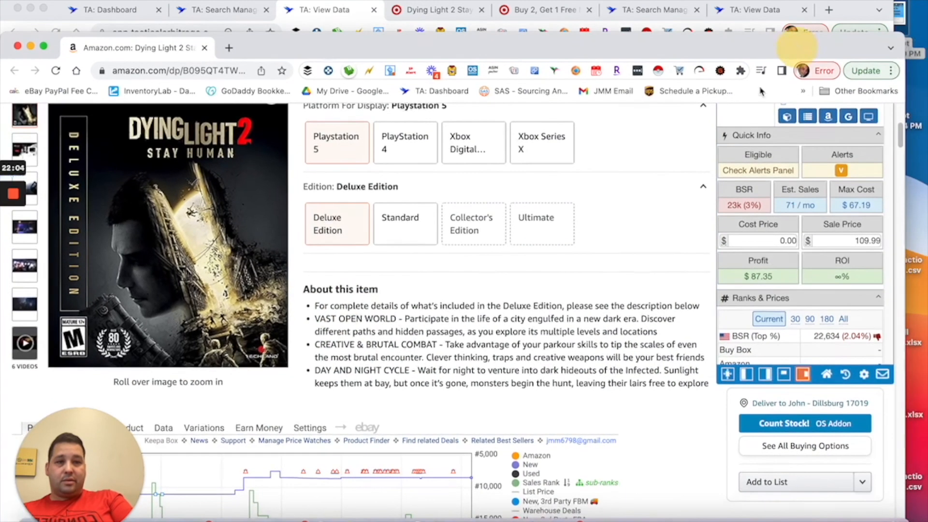
double_click(783, 237)
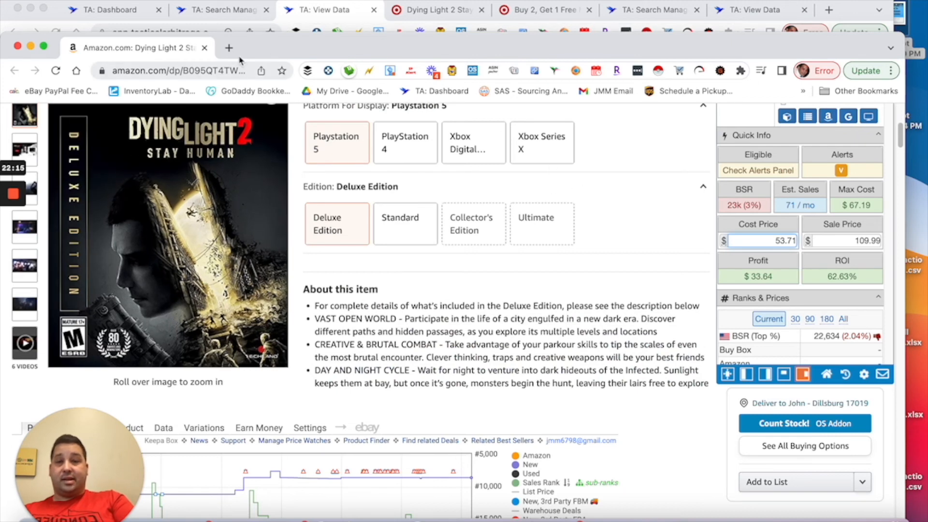
left_click(330, 8)
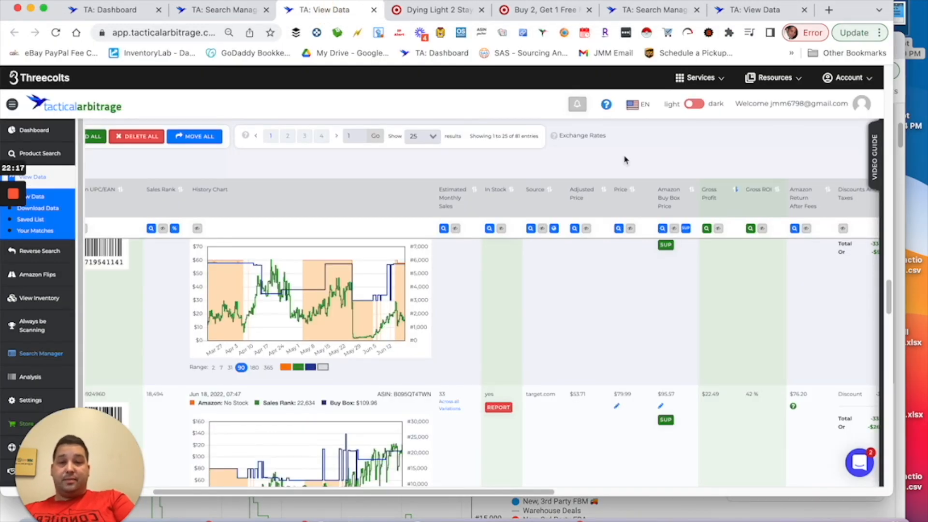
left_click(899, 42)
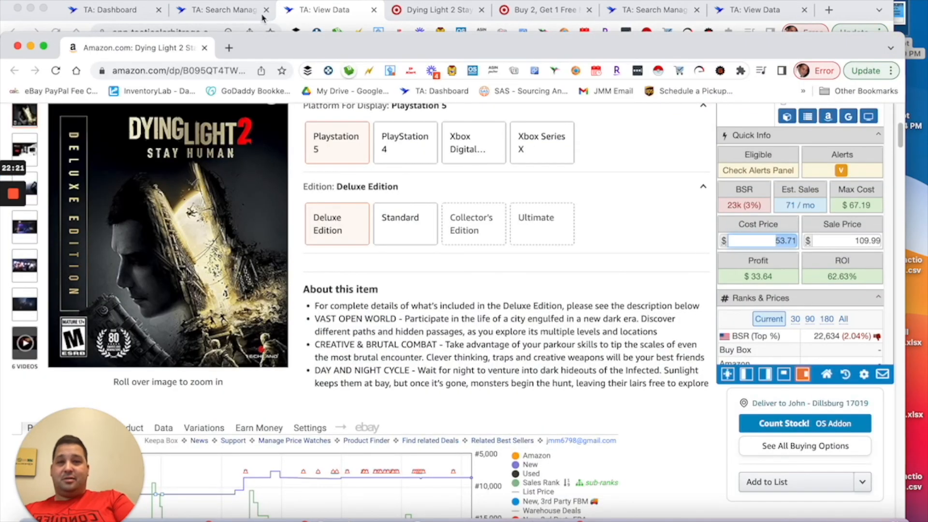
Step: Narrow and reposition the Amazon window, and revisit Target's Dying Light 2 product page and Buy 2, Get 1 Free promotion
left_click_drag(2, 36, 101, 42)
left_click_drag(372, 51, 393, 30)
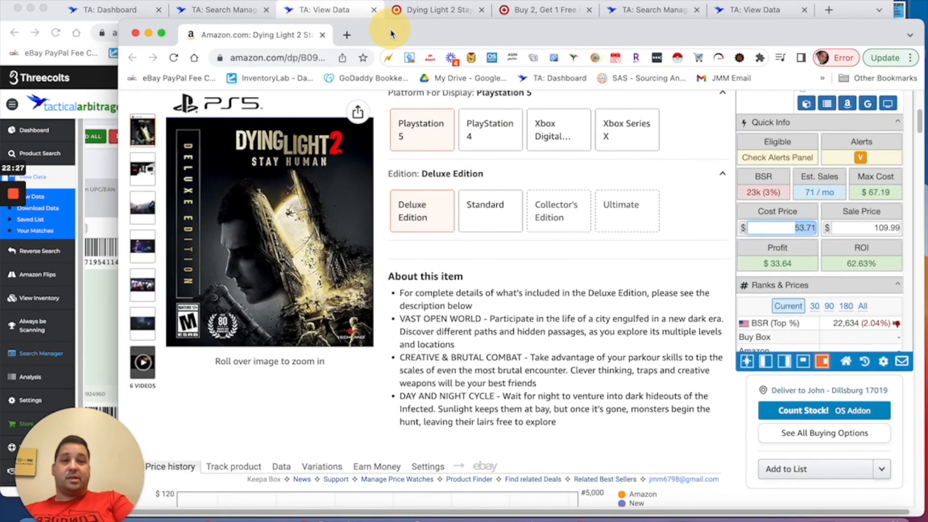
left_click(423, 16)
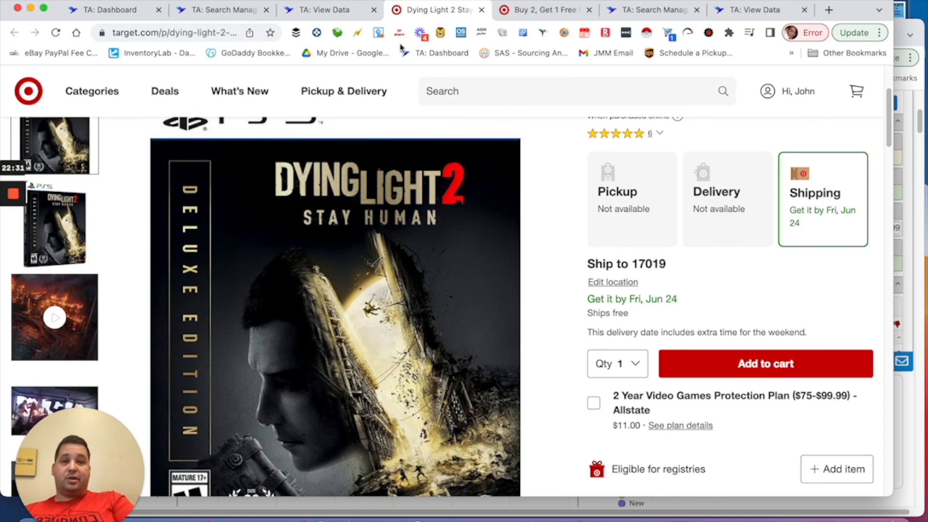
left_click(521, 11)
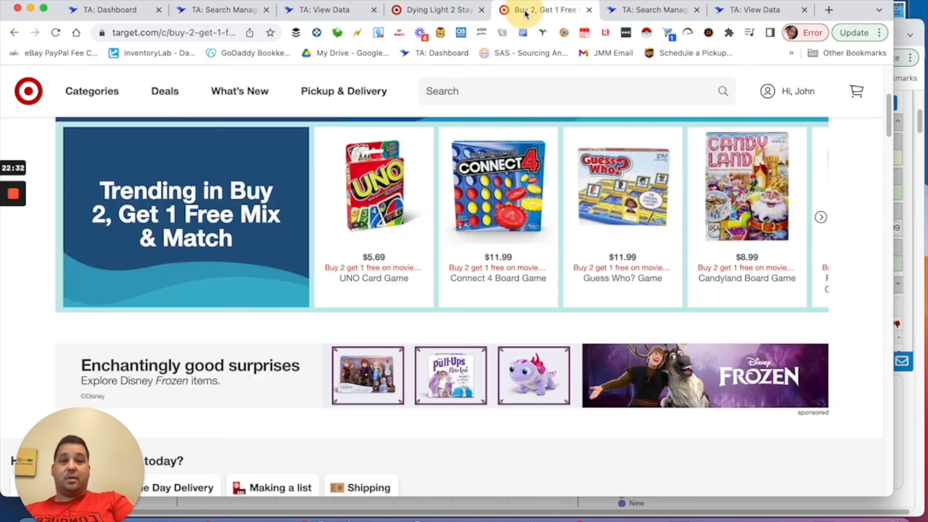
left_click(442, 14)
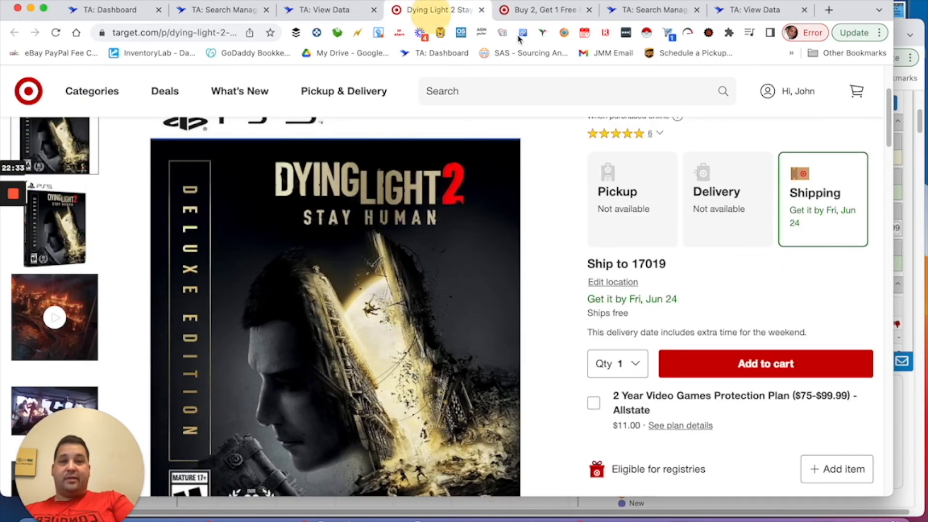
Step: Set the Keepa range to 3 Months on the Dying Light 2 Amazon listing, and review its price history and SellerAmp profit figures
left_click(902, 30)
scroll(325, 332, "down", 5)
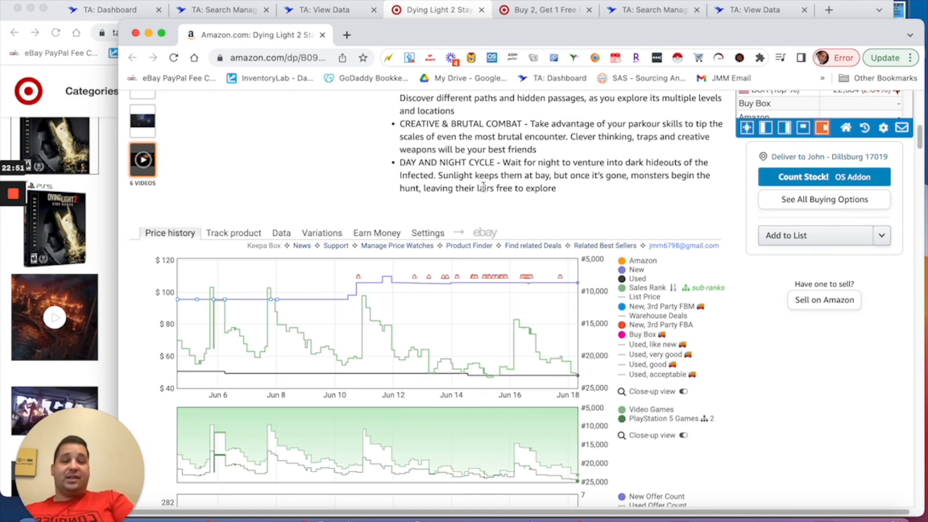
scroll(382, 314, "up", 1)
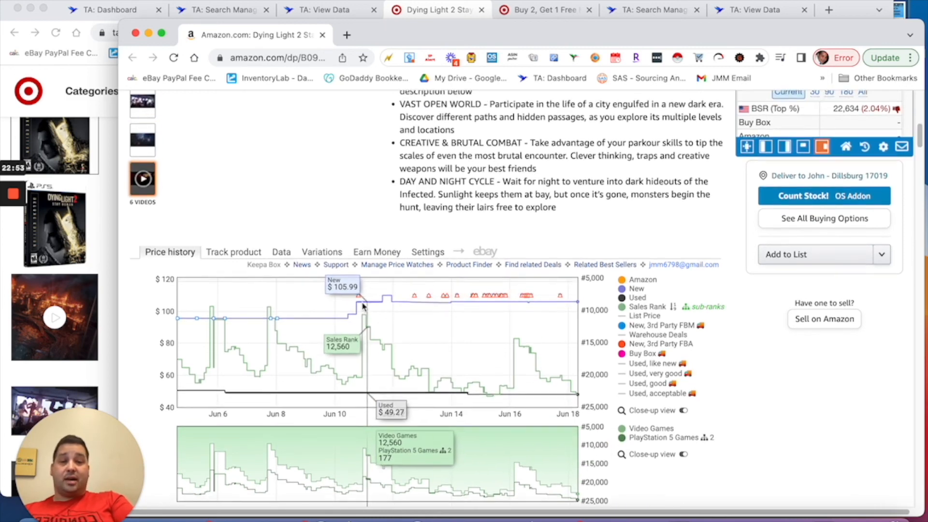
scroll(502, 347, "down", 5)
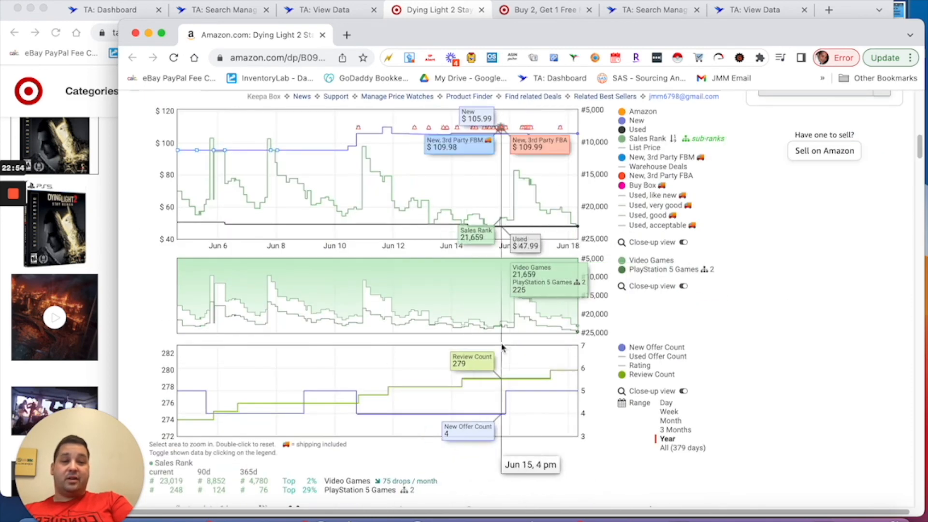
left_click(677, 430)
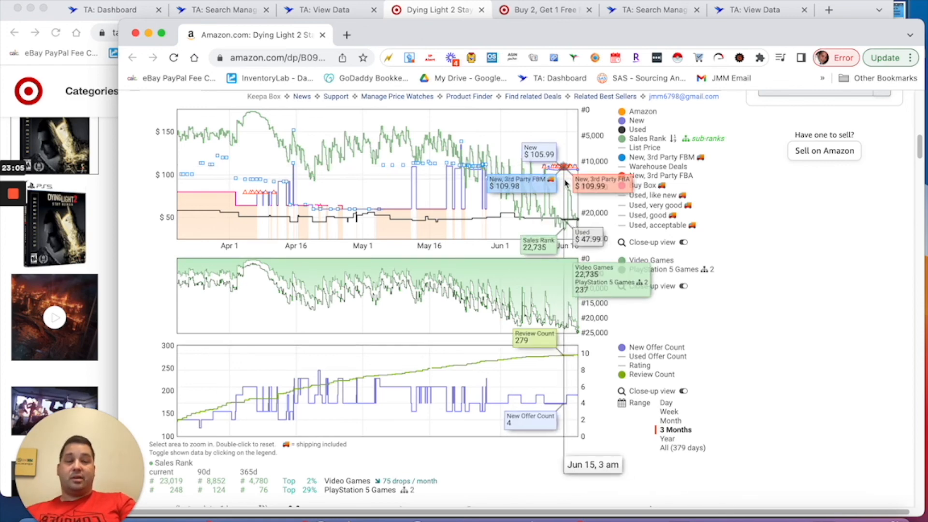
scroll(556, 189, "up", 4)
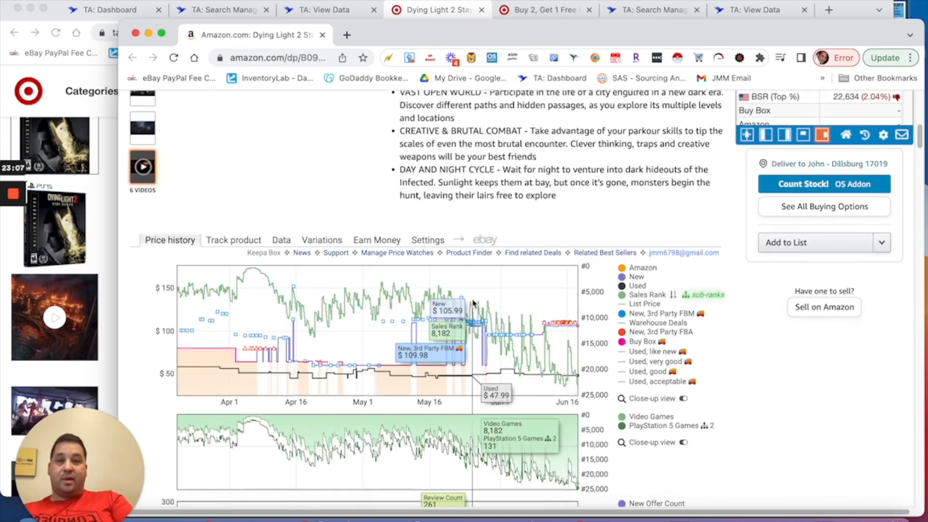
scroll(472, 301, "up", 8)
scroll(517, 338, "down", 3)
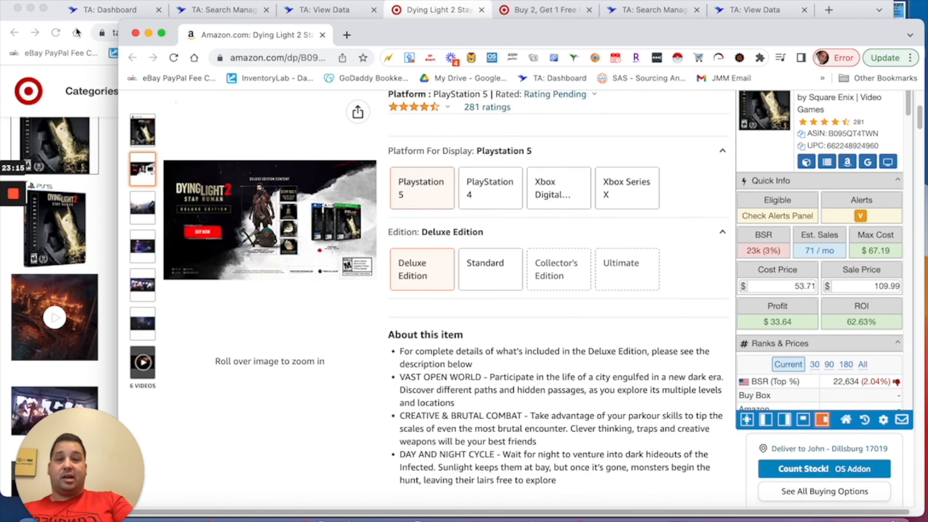
Step: Look through the remaining product matches in the Tactical Arbitrage results down to row 25, and return to the first row
left_click(310, 10)
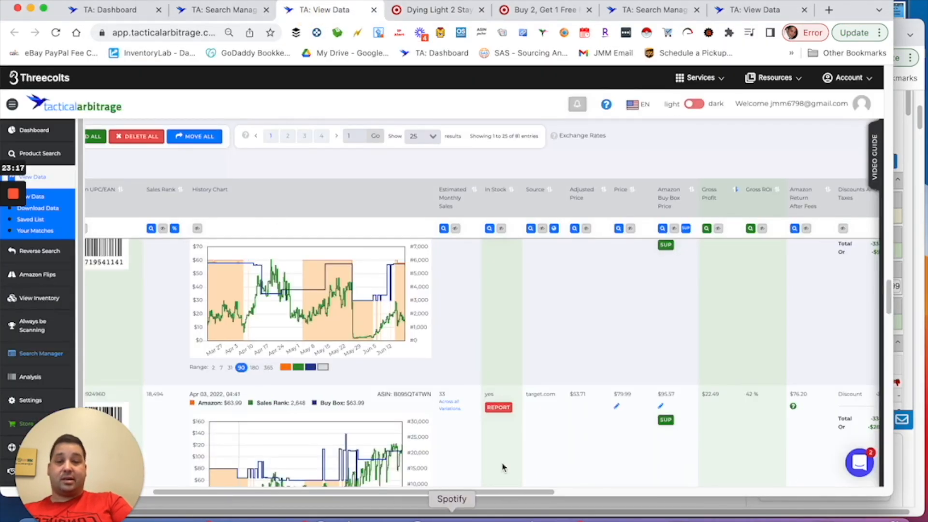
left_click_drag(458, 491, 293, 493)
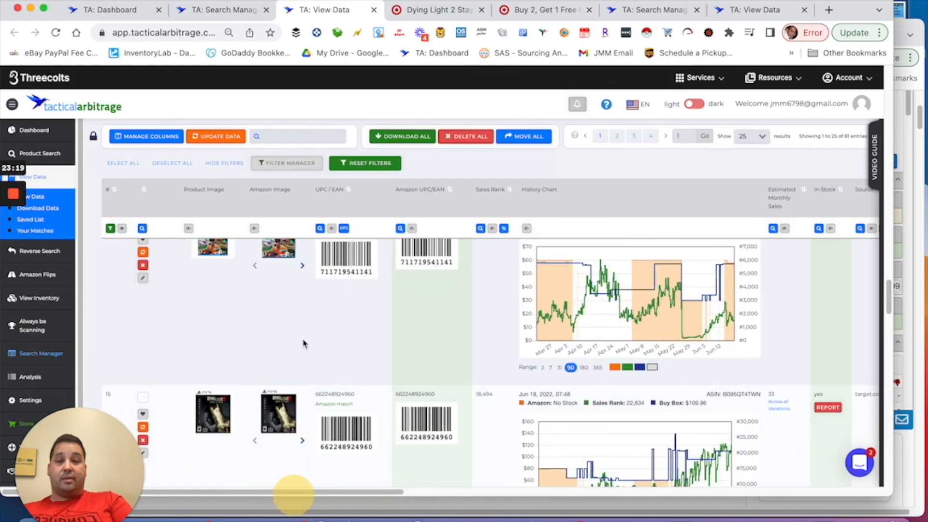
scroll(303, 343, "down", 10)
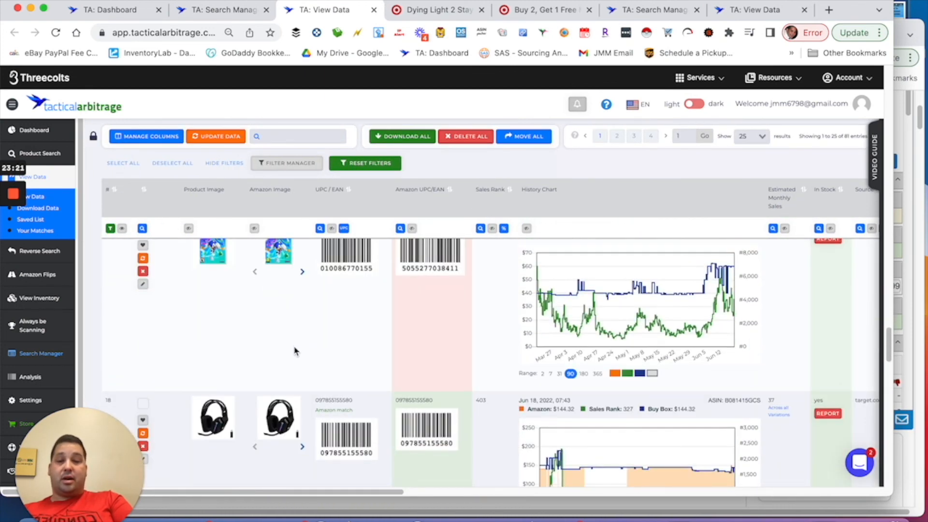
scroll(296, 352, "down", 20)
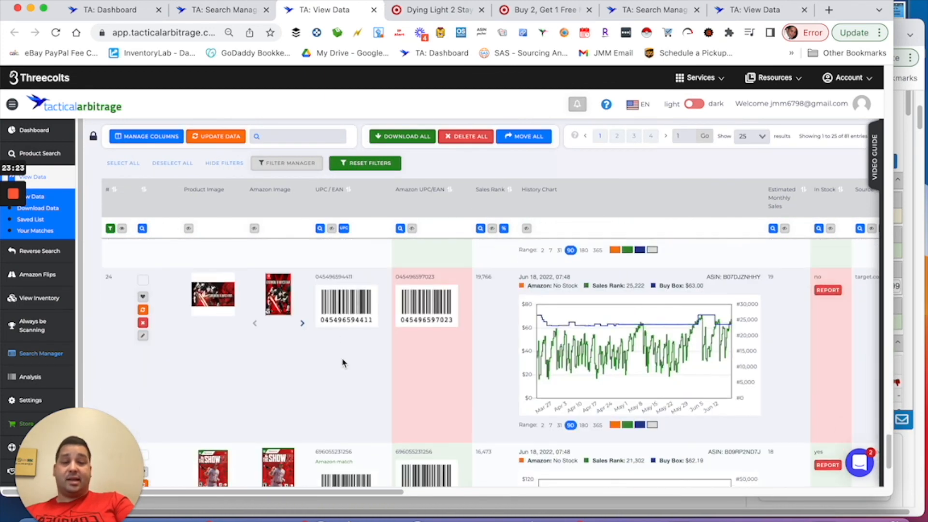
scroll(338, 357, "down", 4)
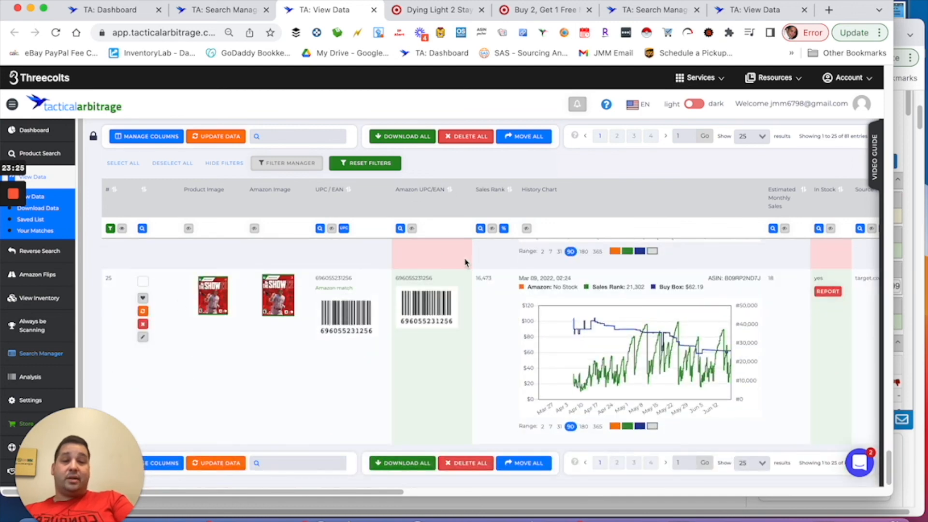
scroll(399, 314, "up", 10)
scroll(400, 316, "up", 6)
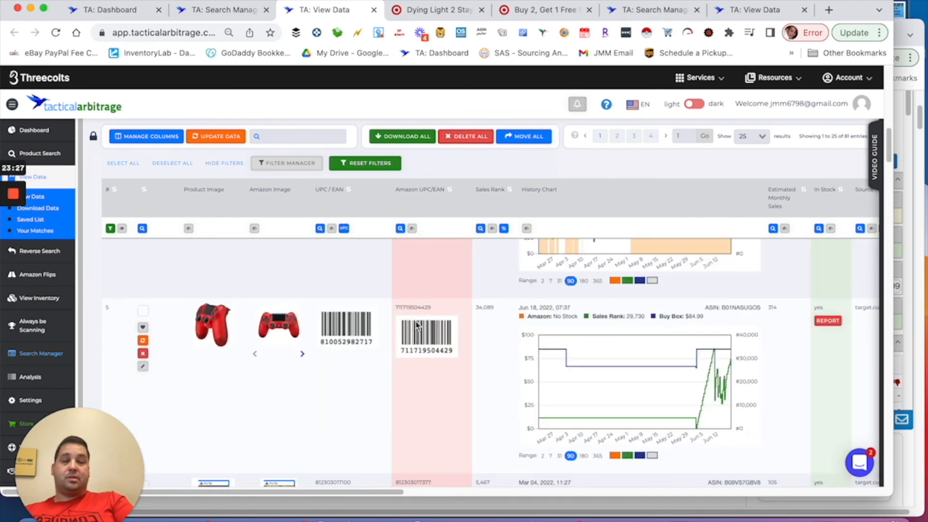
scroll(280, 343, "up", 6)
scroll(280, 343, "up", 10)
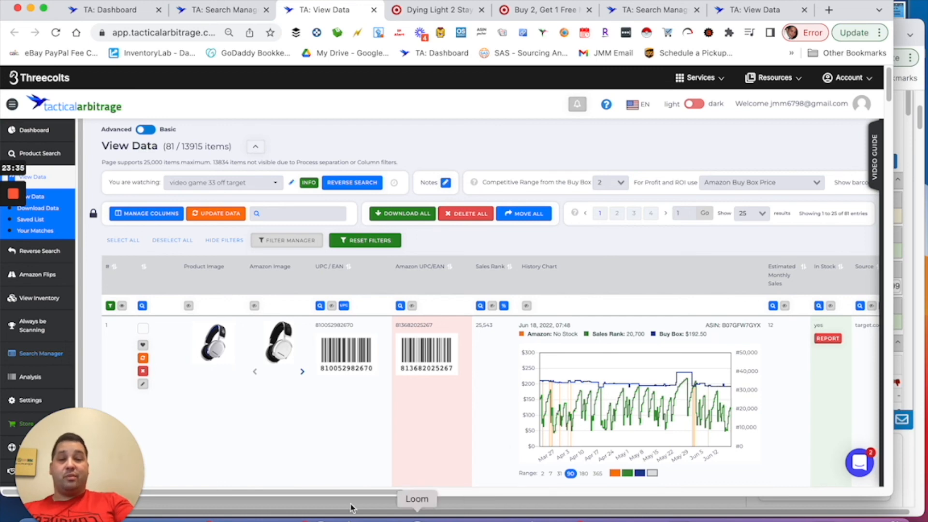
left_click(436, 14)
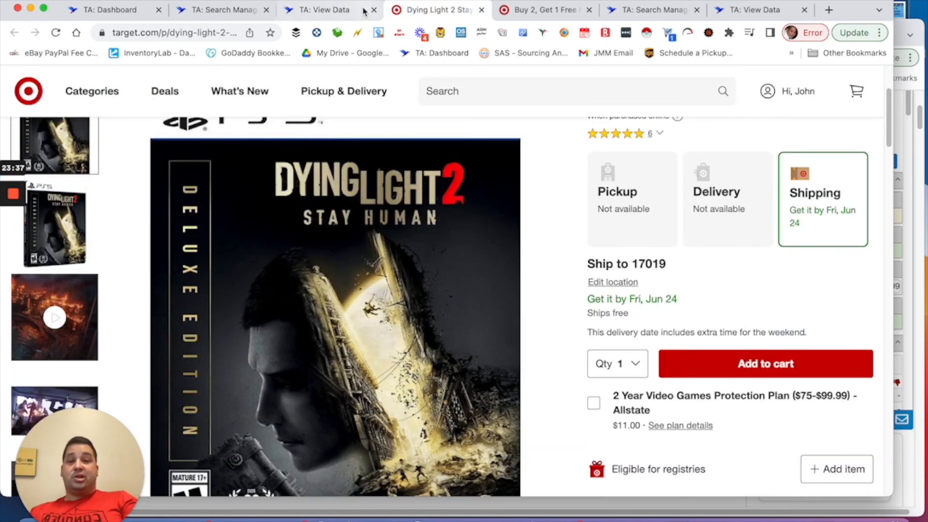
left_click(353, 11)
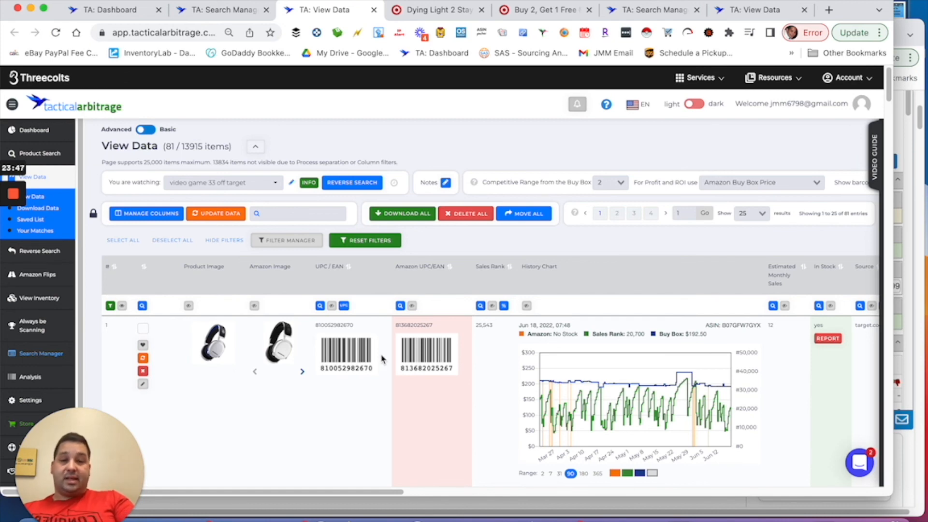
left_click(437, 15)
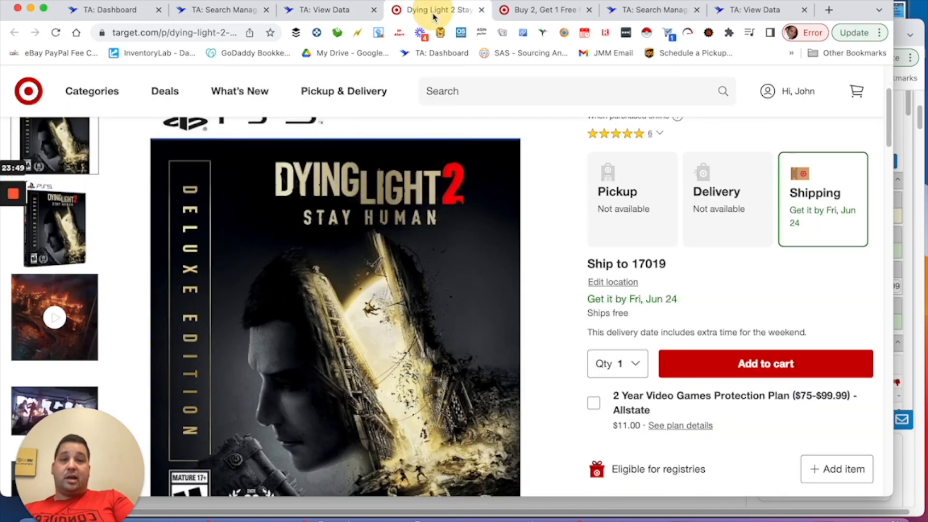
key("ctrl+Tab")
left_click(457, 12)
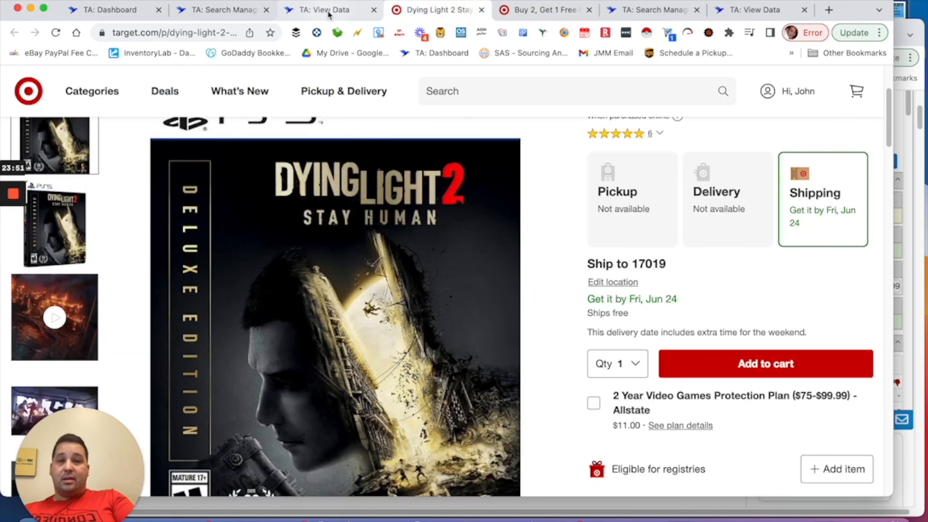
key("ctrl+shift+Tab")
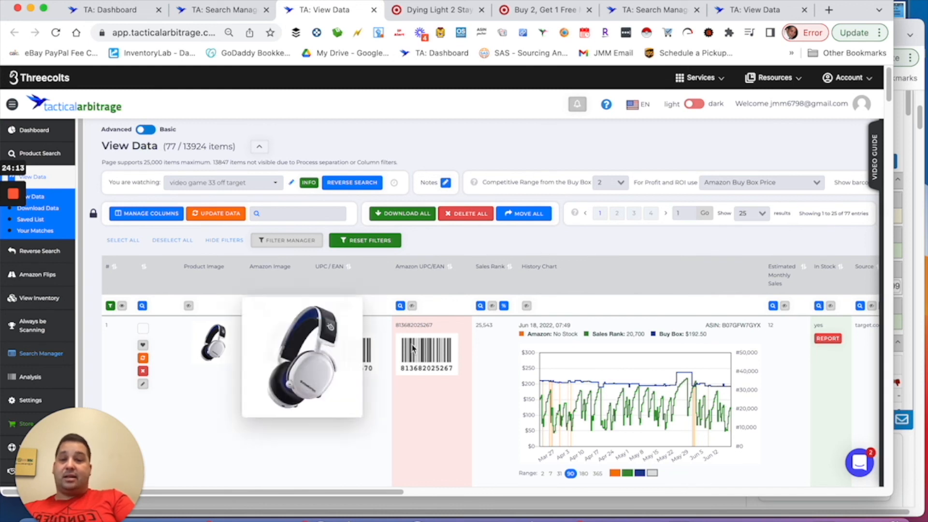
mouse_move(13, 200)
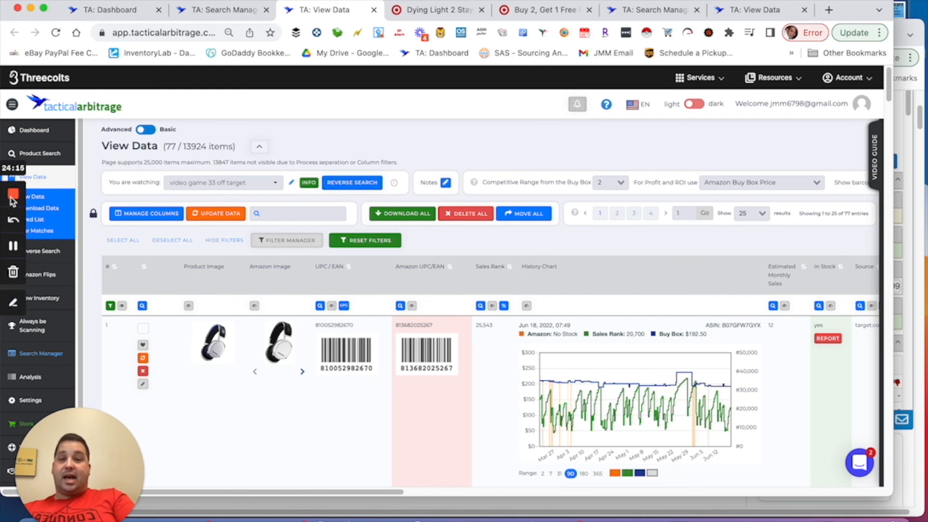